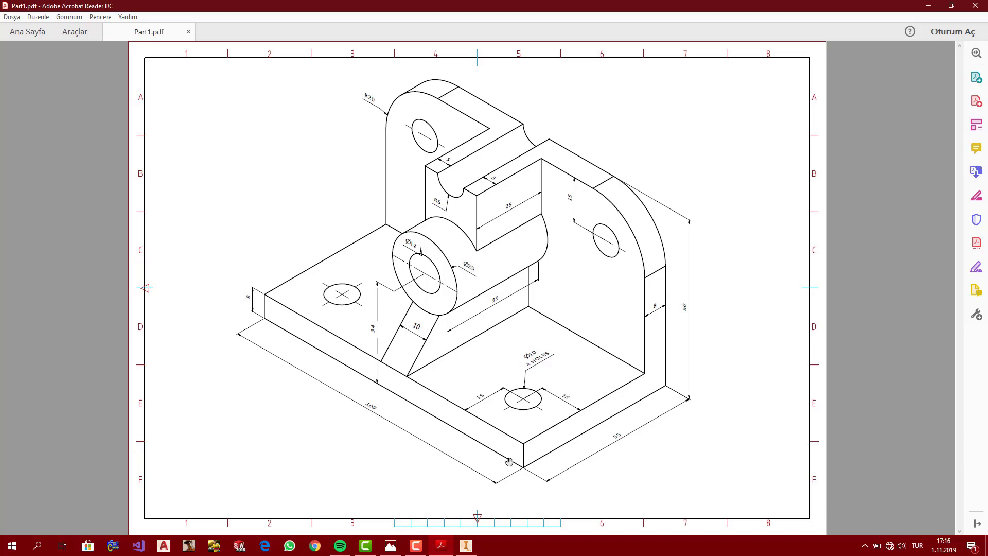
Step: Switch to Autodesk Inventor and create a new metric part from the Standard (mm).ipt template, accepting the style library definitions
left_click(466, 544)
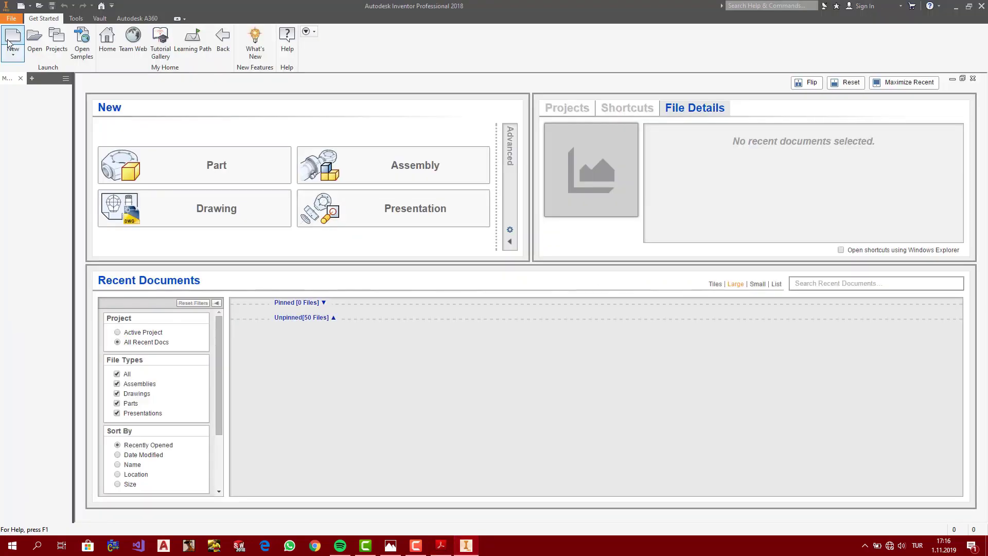
left_click(12, 41)
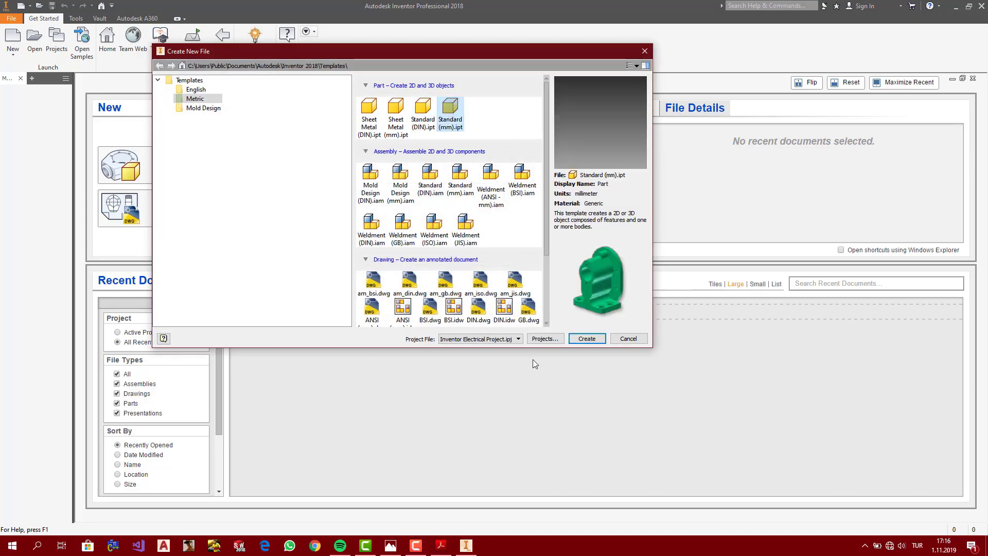
left_click(600, 340)
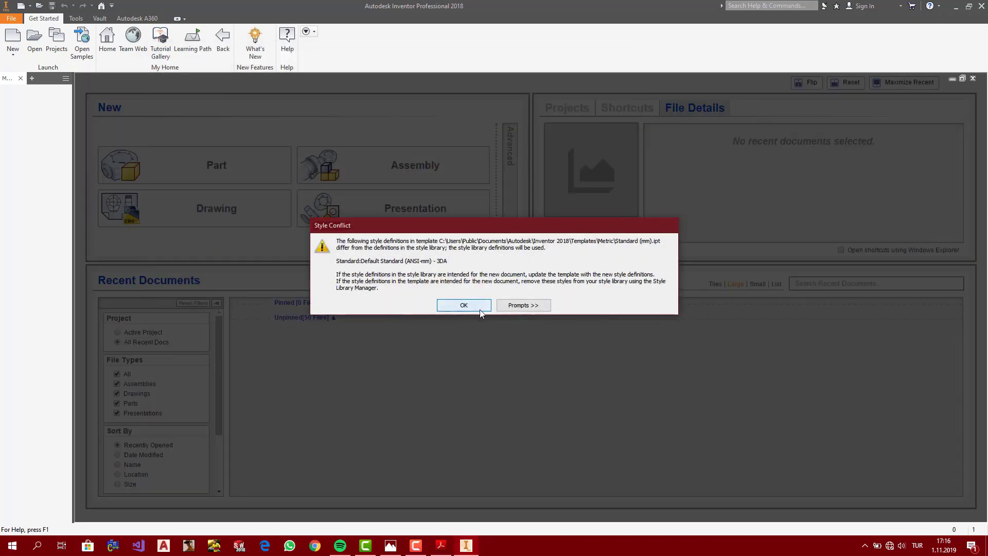
left_click(461, 307)
Step: Consult the Part1.pdf drawing in Acrobat Reader, return to Inventor and start a 2D sketch on the XY plane
left_click(441, 545)
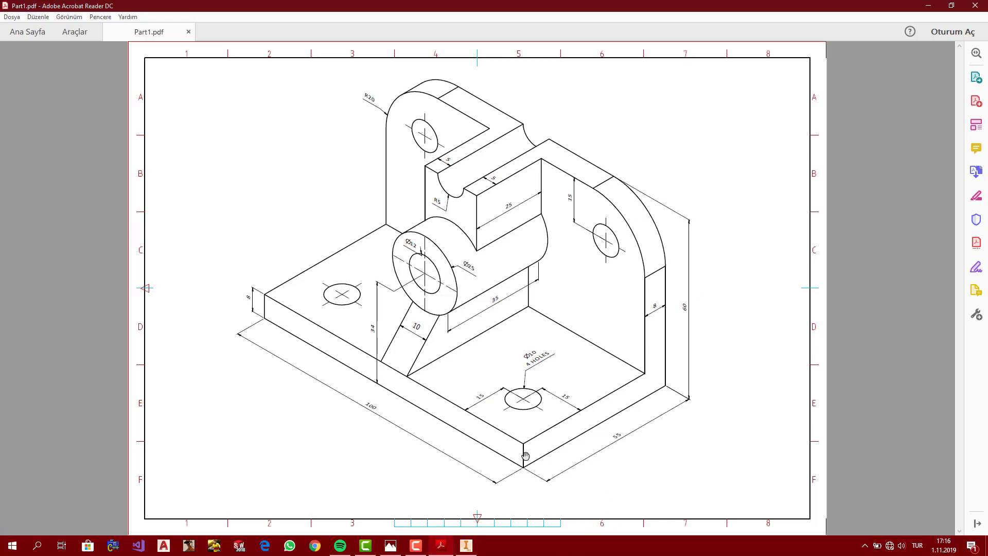
left_click(466, 545)
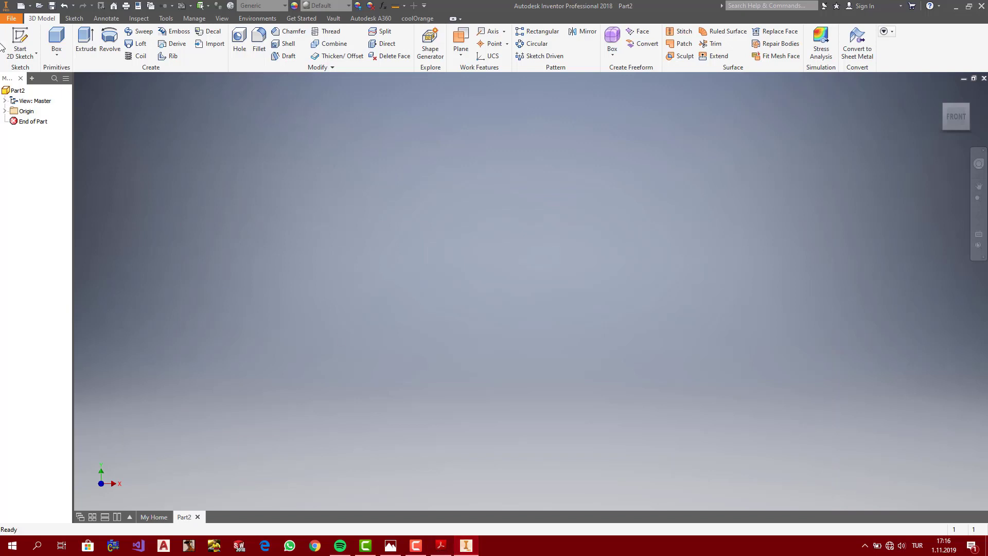
left_click(18, 40)
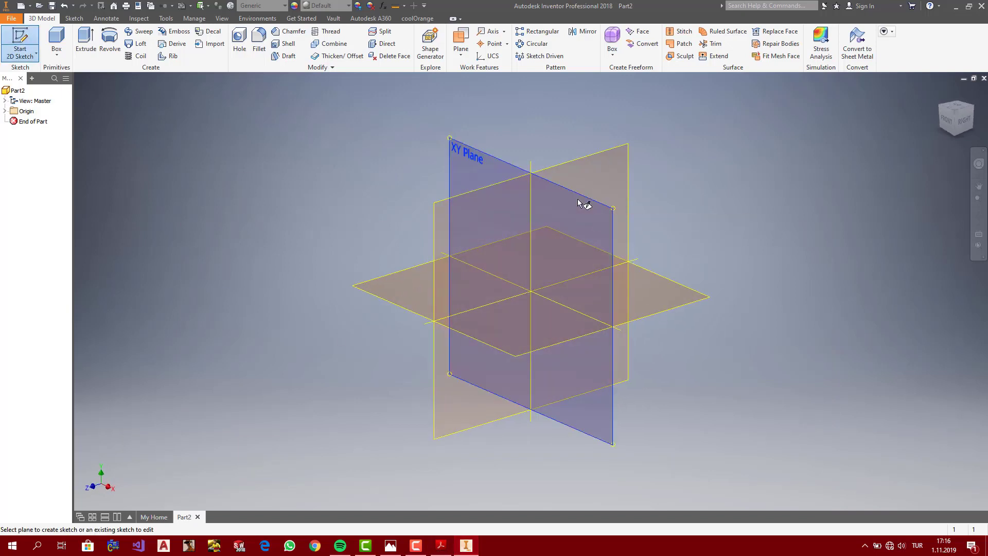
left_click(578, 202)
Step: Draw an upright two-point rectangle from the origin, about 4 mm wide and 12 mm high
left_click(131, 54)
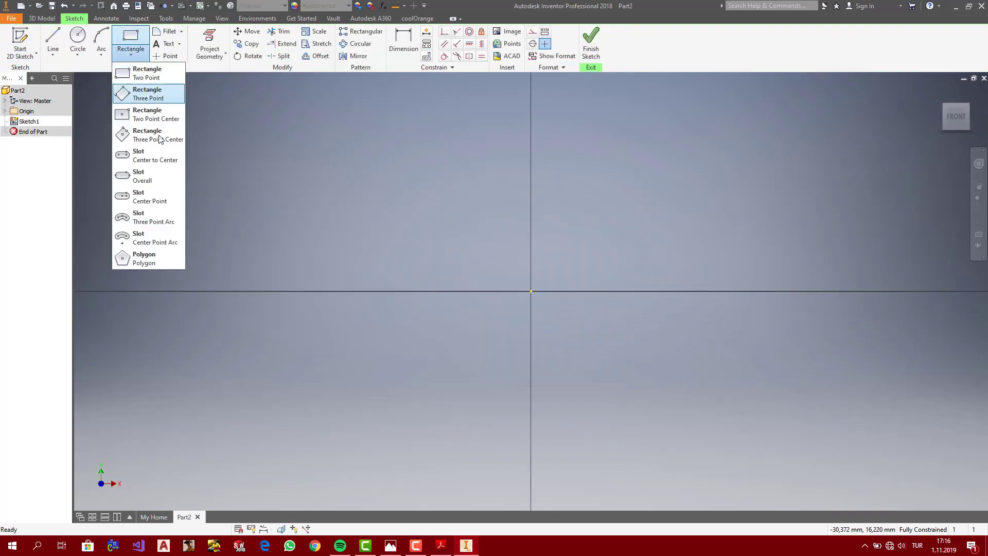
left_click(155, 77)
left_click(530, 292)
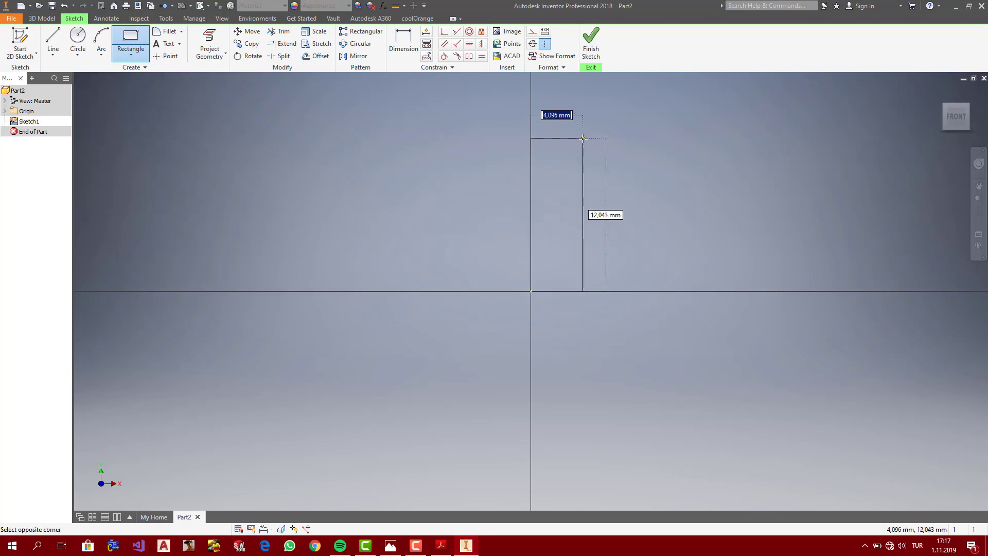
left_click(583, 138)
Step: Draw a second, horizontal two-point rectangle from the origin, about 15 mm wide and 4 mm high, overlapping the upright one
left_click(141, 45)
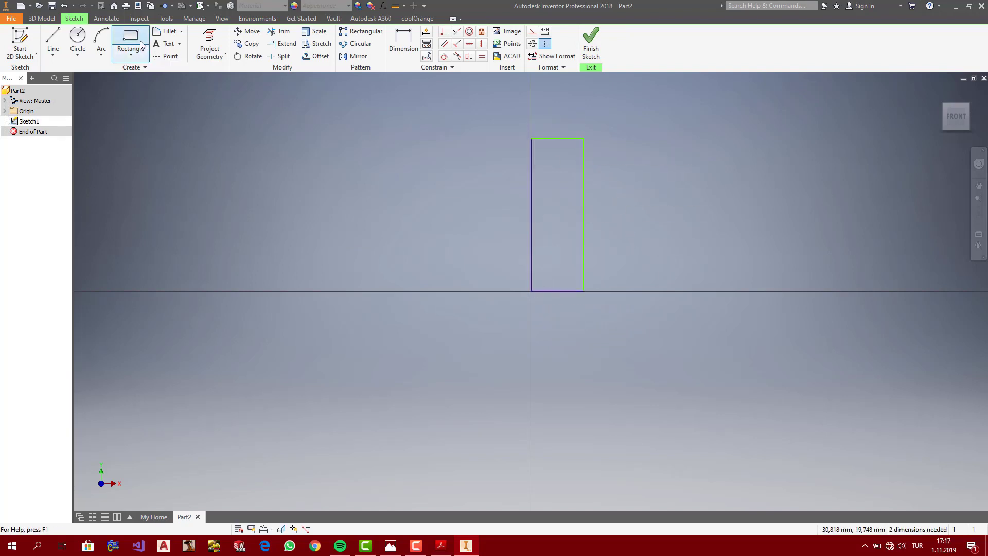
left_click(141, 45)
left_click(530, 291)
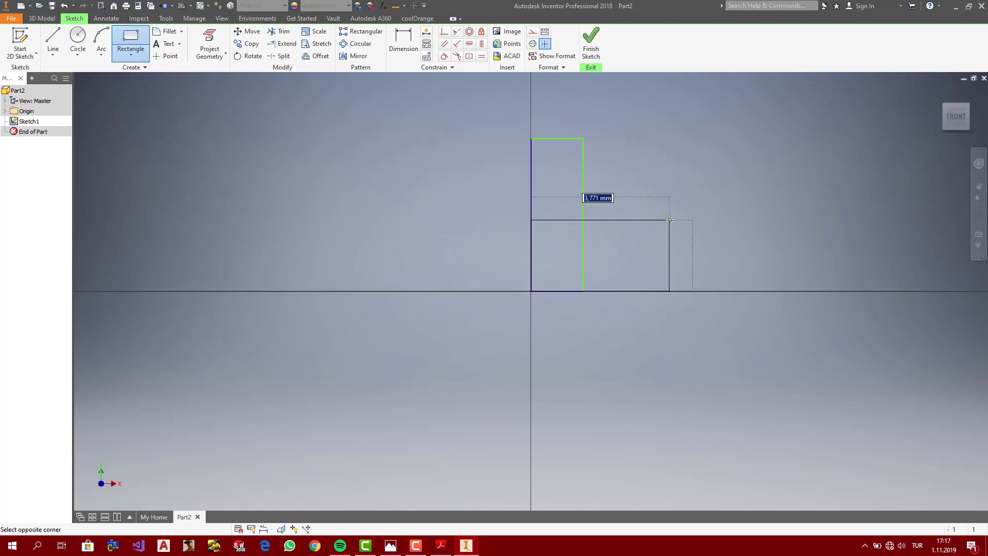
left_click(725, 236)
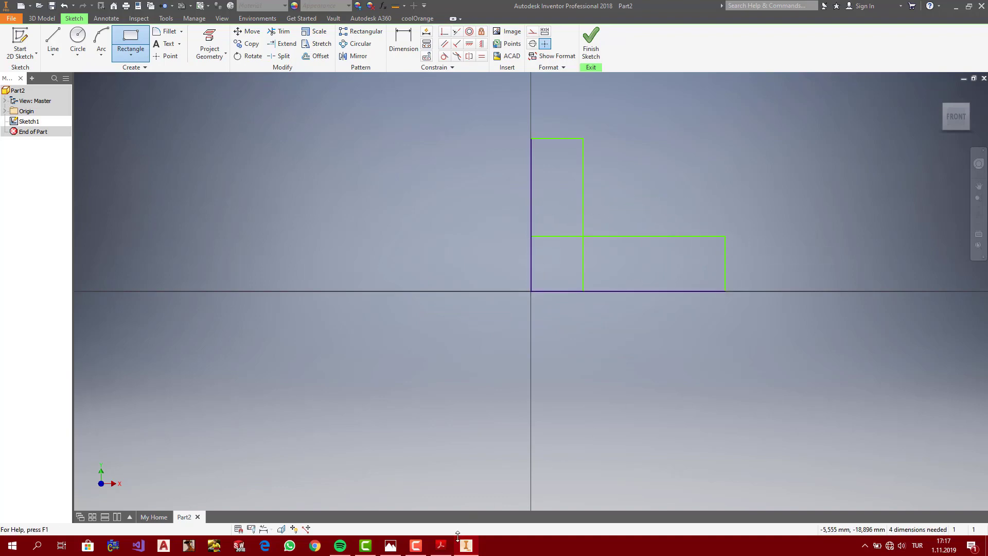
Step: Check the overall height in Part1.pdf, then dimension the upright rectangle's height to 60 mm in the Inventor sketch
left_click(441, 545)
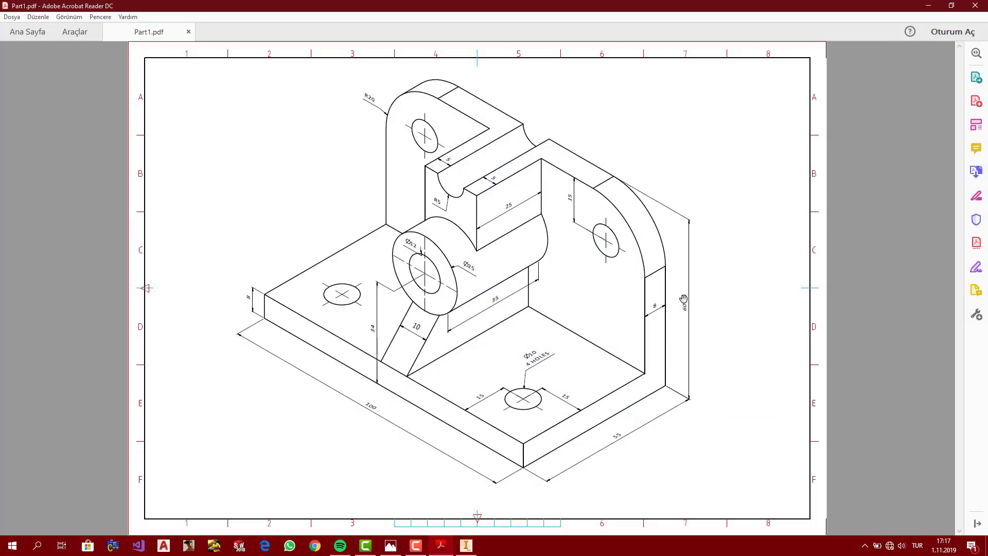
left_click(467, 545)
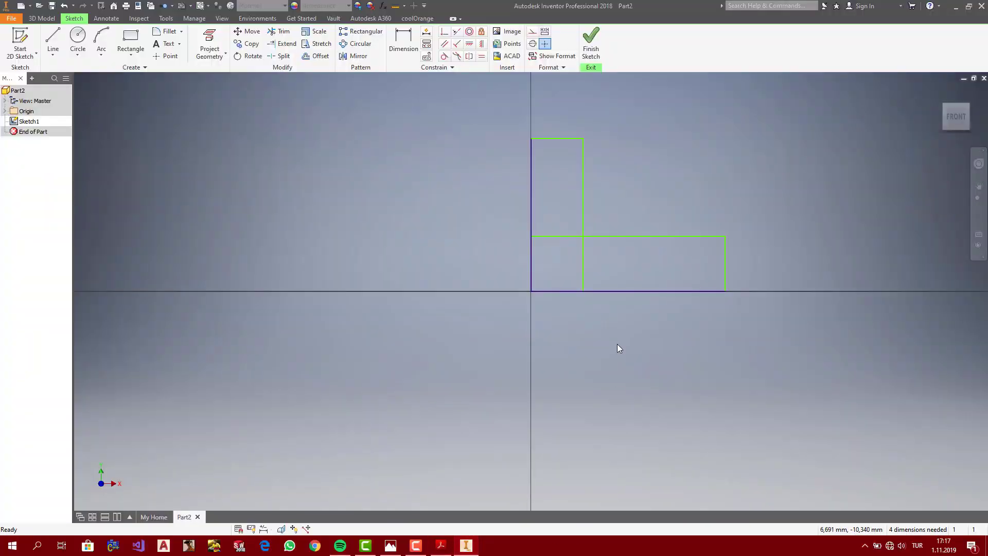
left_click(403, 42)
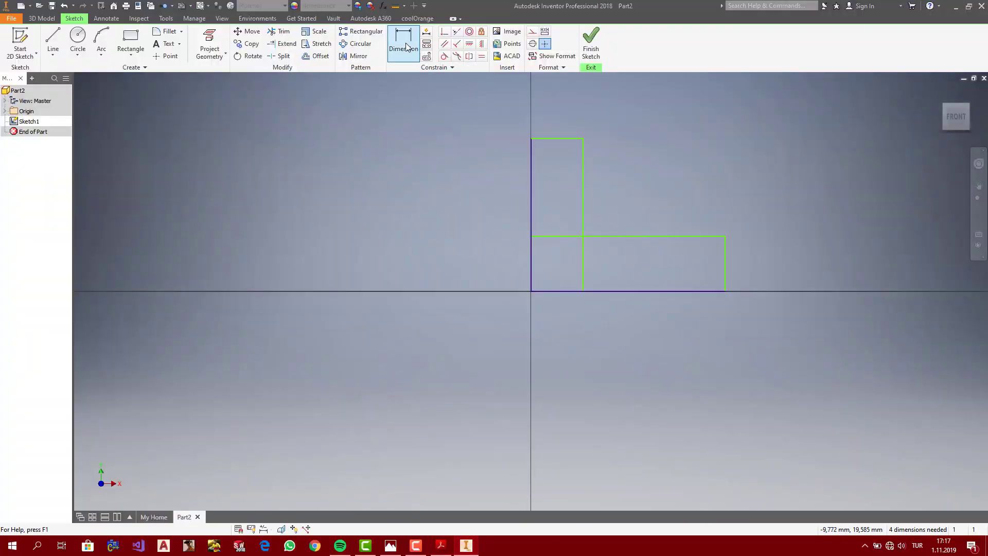
left_click(531, 198)
left_click(488, 209)
type("80")
key("Return")
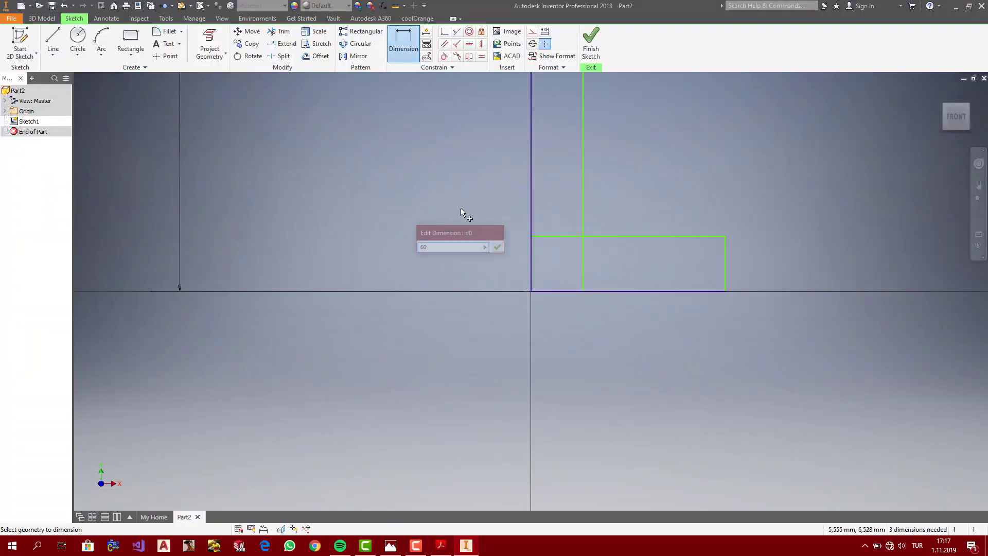
Step: Check the base depth in Part1.pdf and dimension the horizontal rectangle's length to 55 mm in the Inventor sketch
left_click(952, 117)
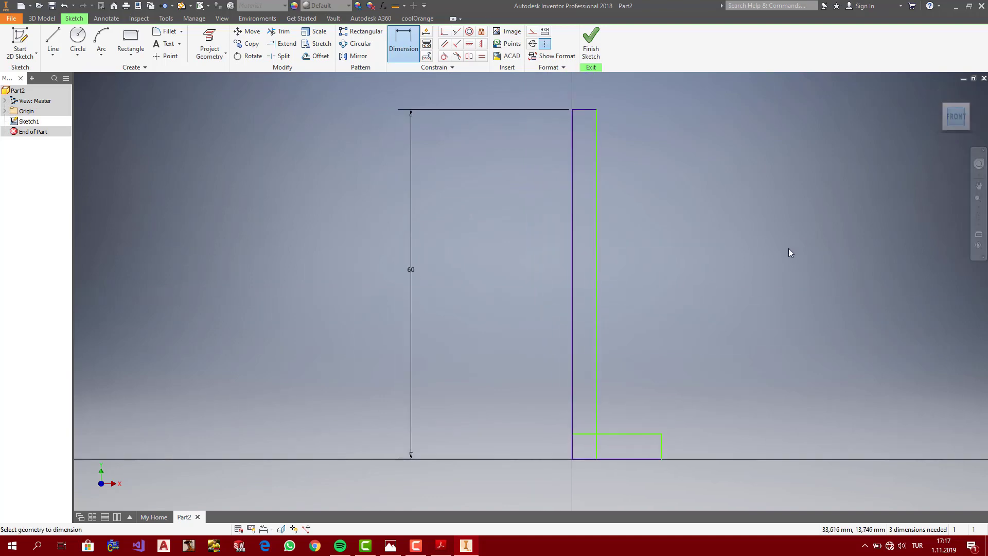
left_click(440, 546)
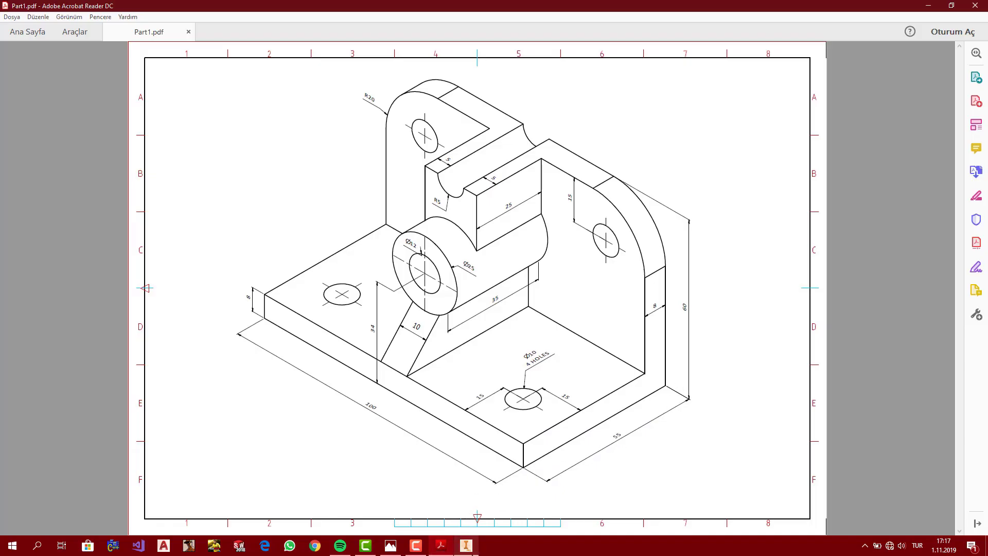
left_click(466, 546)
left_click(634, 463)
key("Escape")
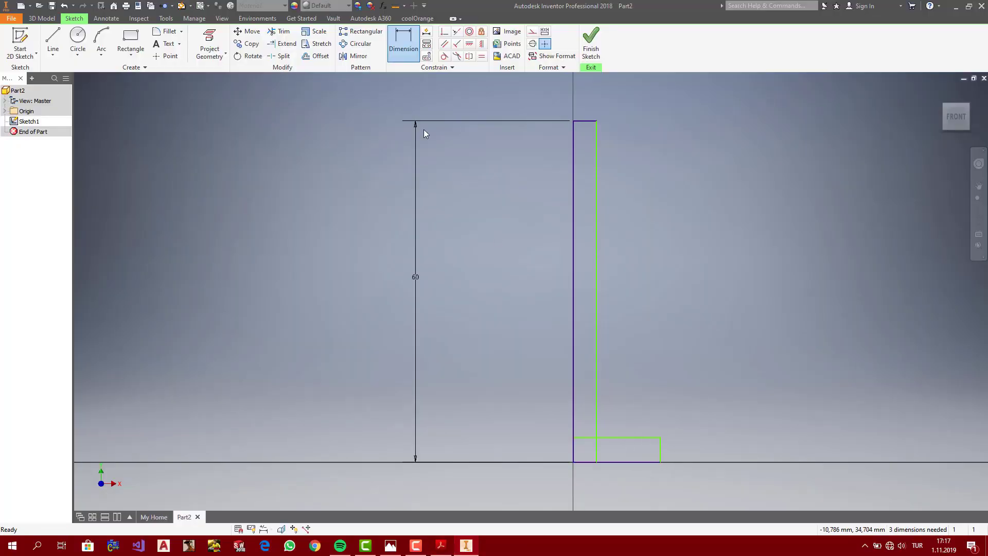
left_click(643, 467)
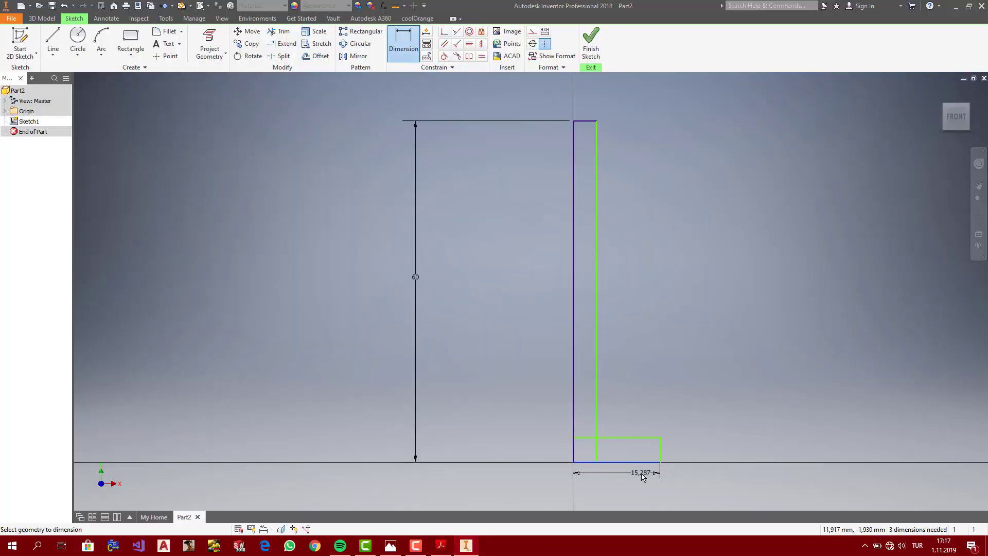
left_click(644, 474)
type("55")
key("Return")
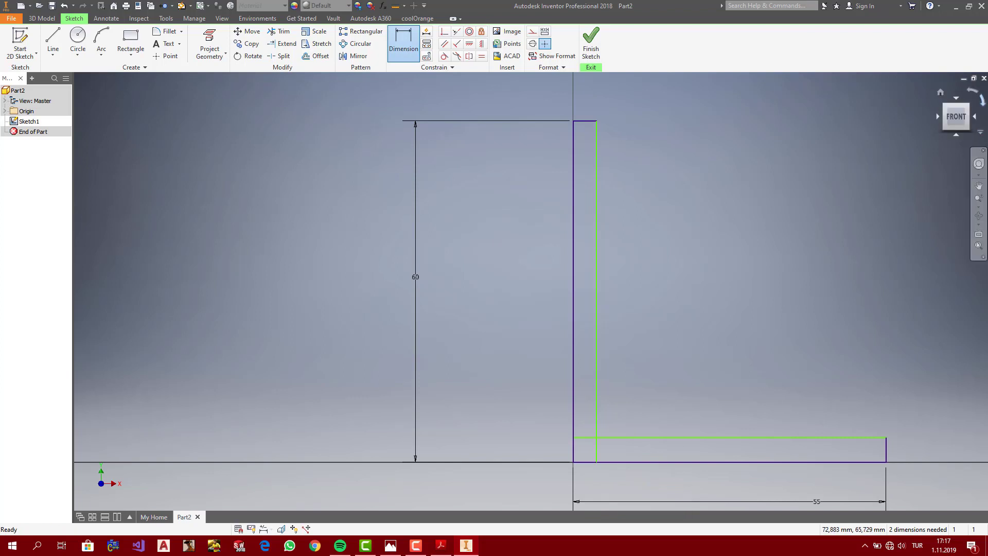
Step: Check the wall thicknesses in Part1.pdf and dimension the upright rectangle's width to 8 mm in the Inventor sketch
left_click(962, 121)
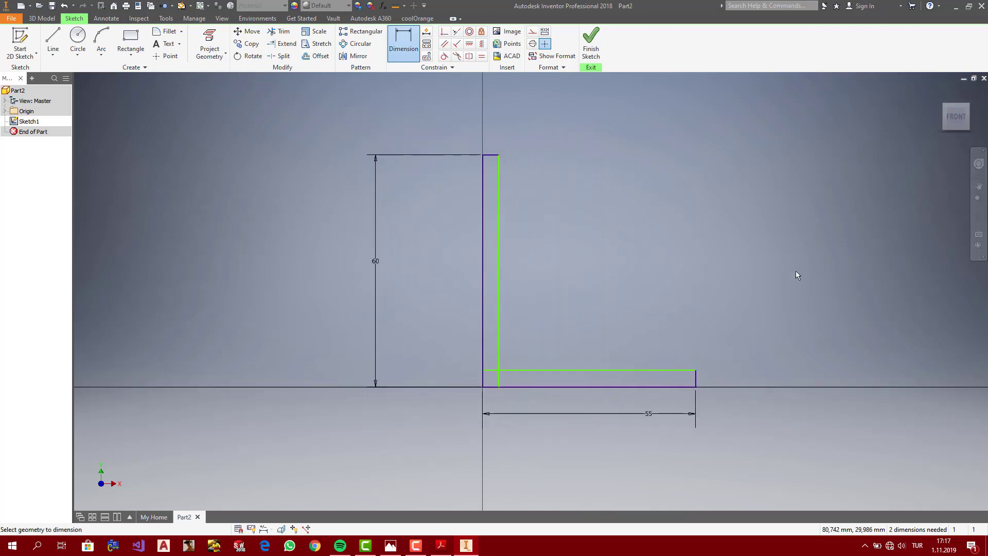
left_click(444, 549)
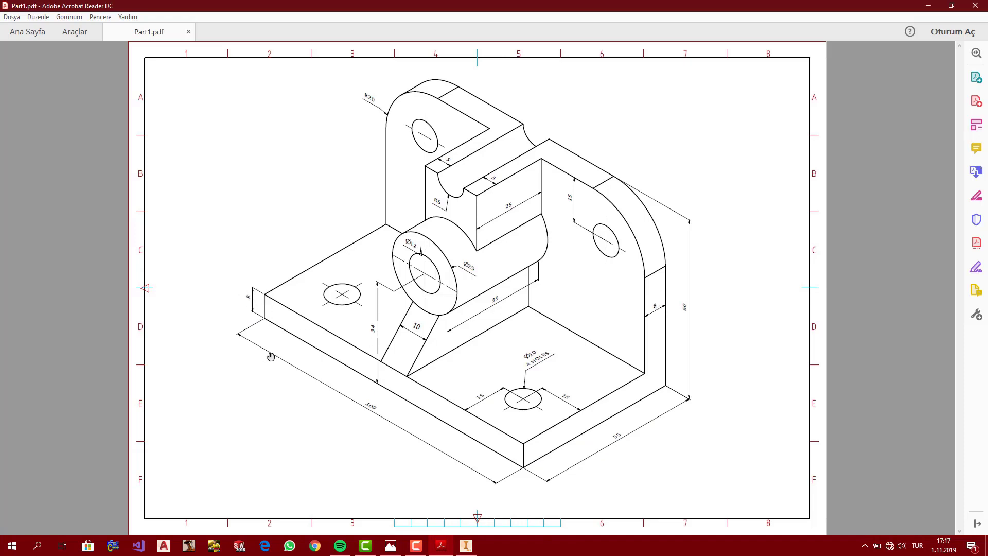
left_click(468, 546)
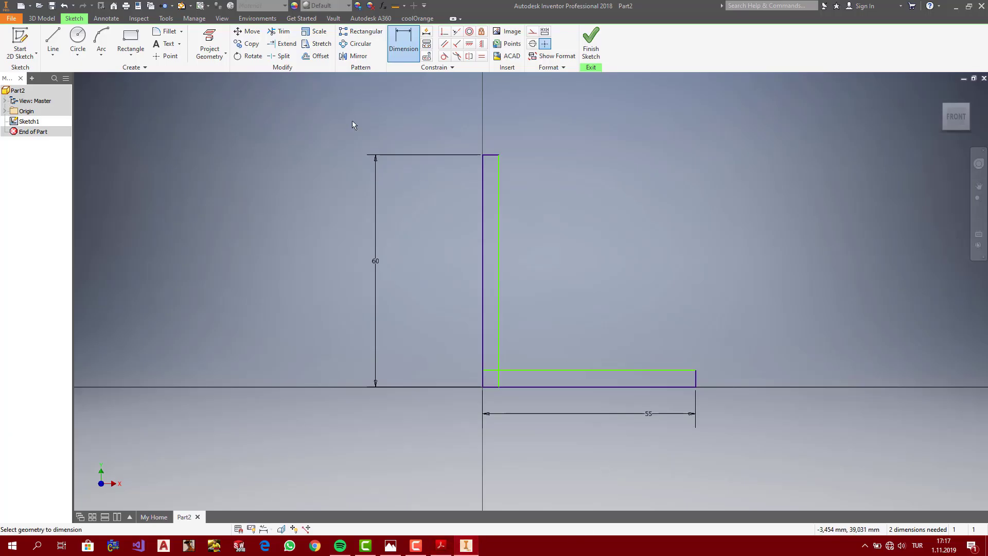
left_click(394, 47)
left_click(488, 154)
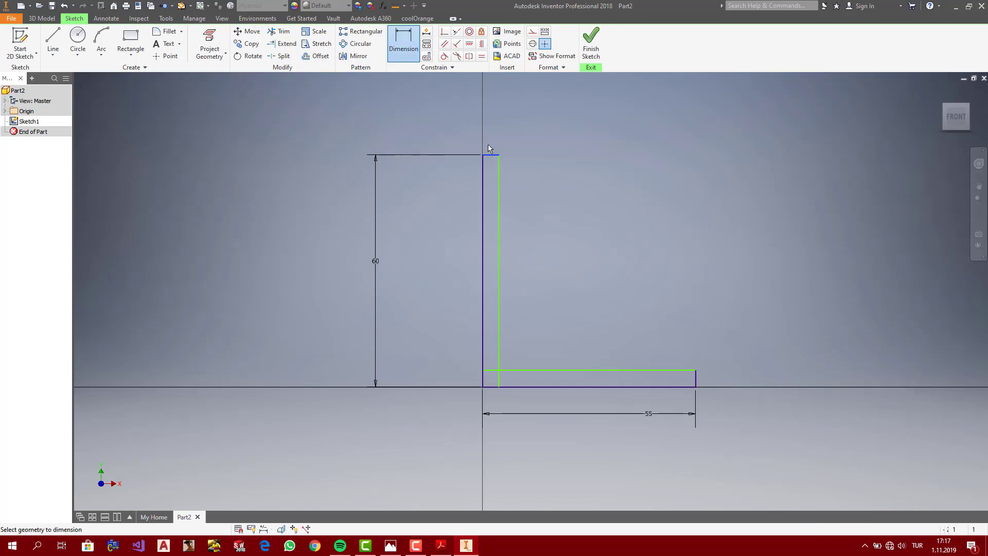
left_click(489, 137)
type("8")
key("Return")
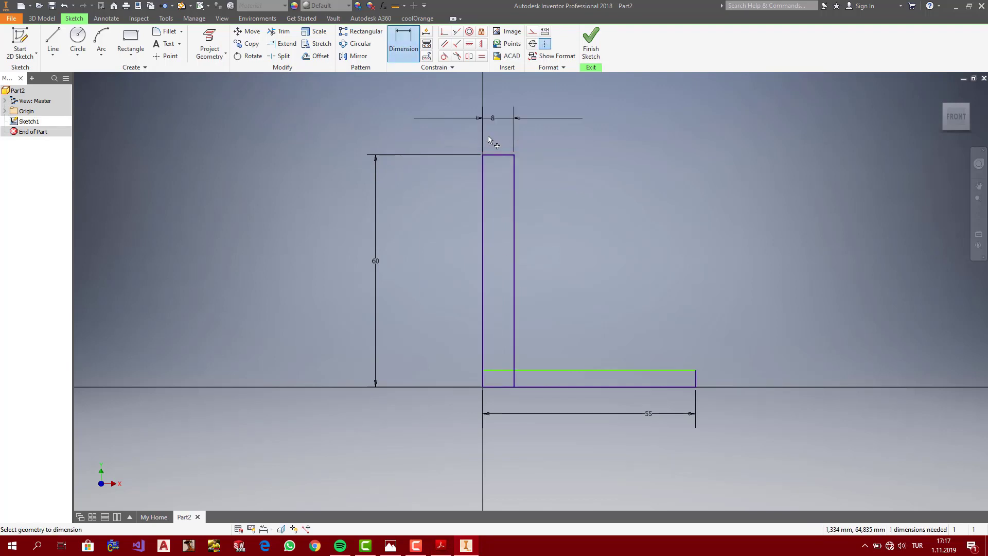
Step: Dimension the horizontal rectangle's height to 8 mm
left_click(697, 379)
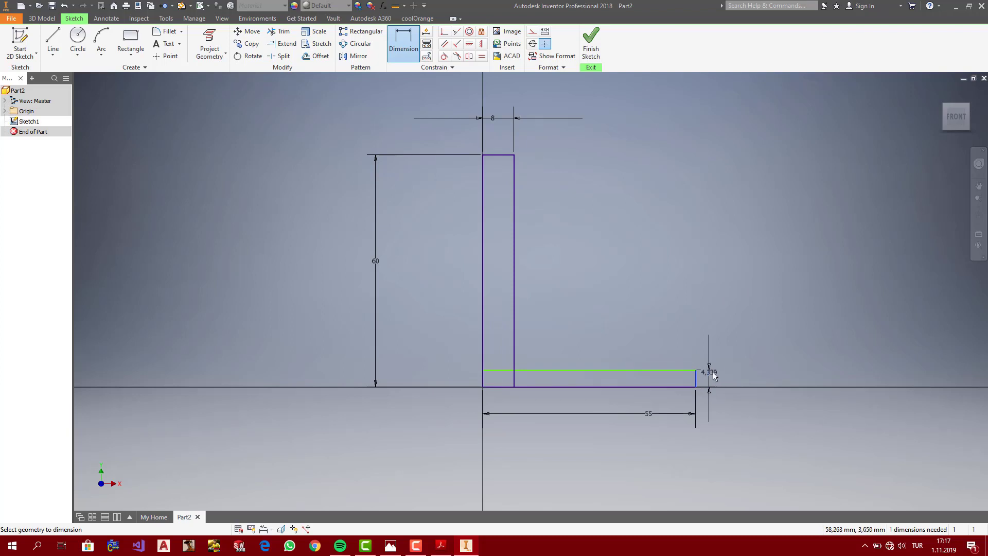
left_click(715, 381)
type("8")
key("Return")
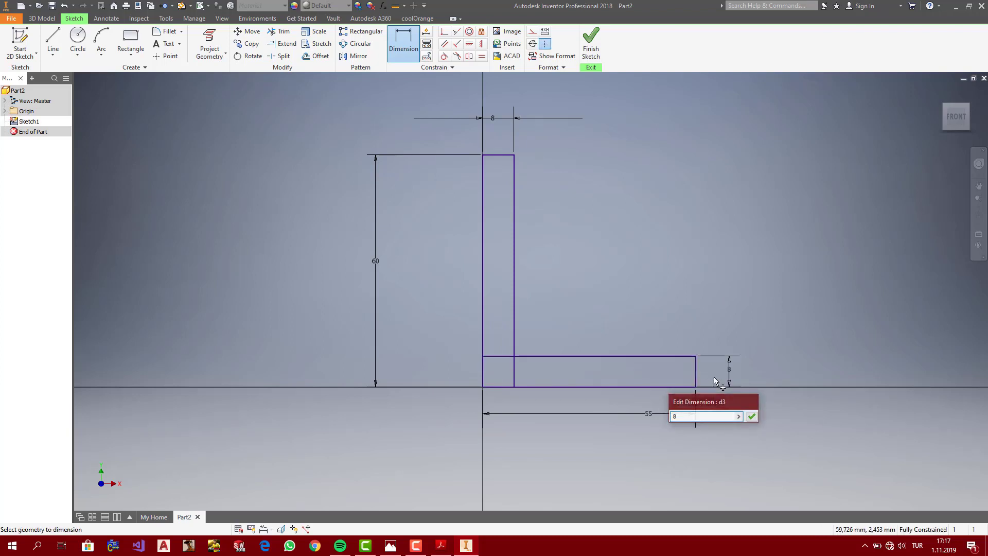
Step: Leave the Dimension command and move the upright's 8 mm width and the 55 mm length dimensions closer to the profile
left_click(981, 247)
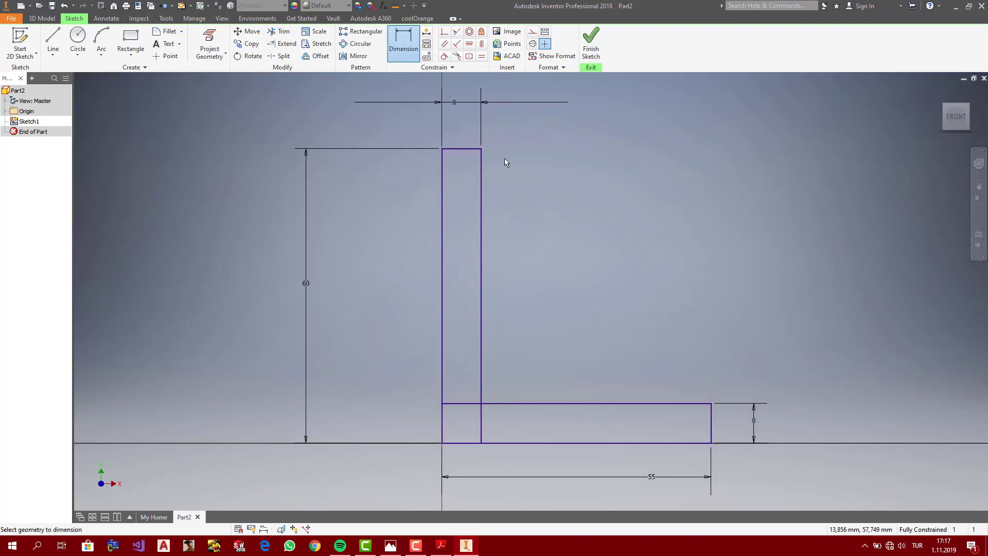
left_click(456, 105)
key("Escape")
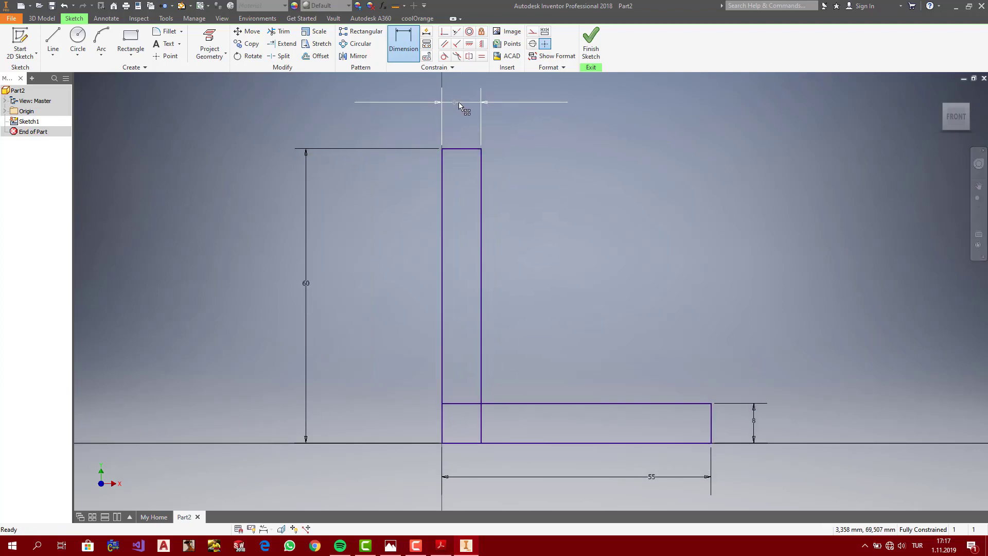
key("Escape")
left_click_drag(461, 105, 477, 122)
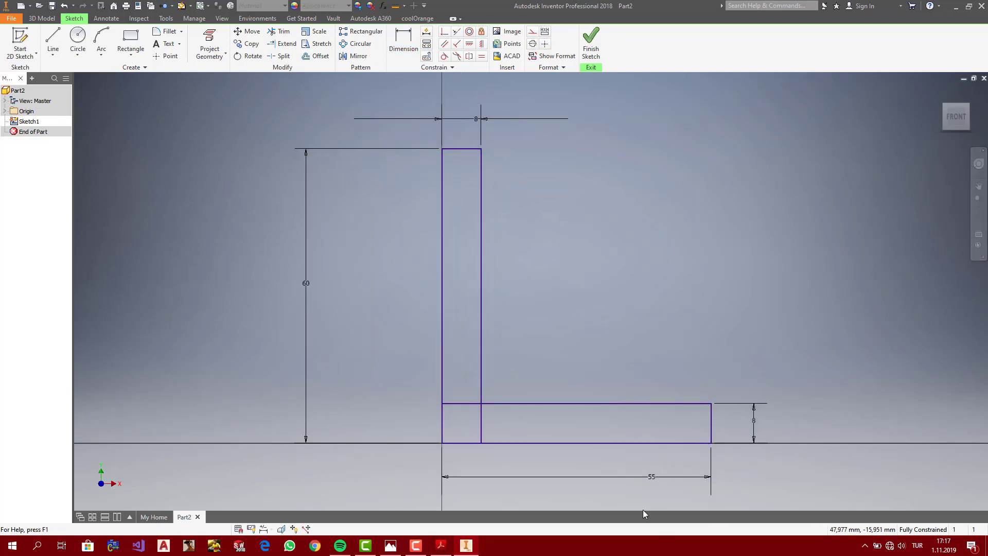
left_click_drag(657, 479, 587, 467)
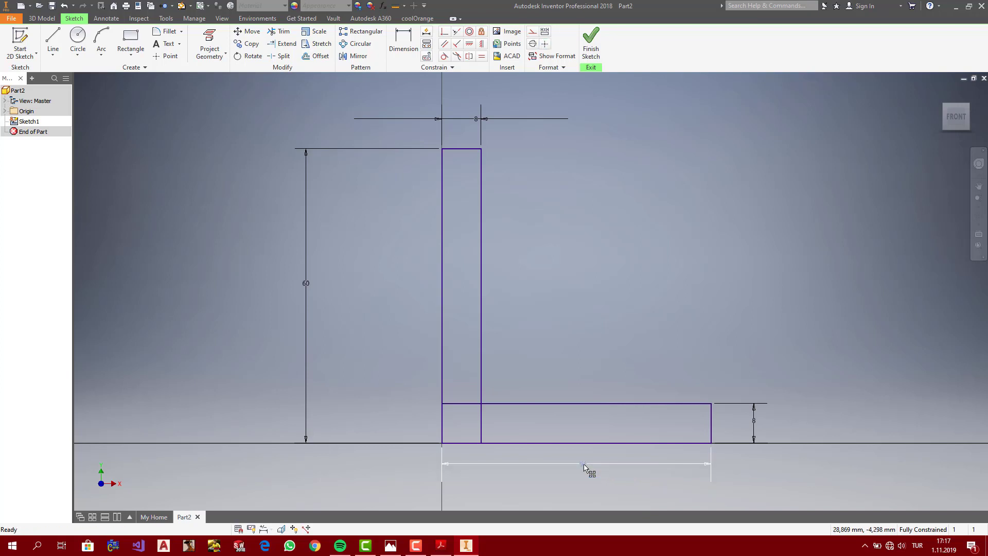
Step: Check the base length in Part1.pdf and extrude the L-shaped profile symmetrically by 100 mm in Inventor
left_click(441, 546)
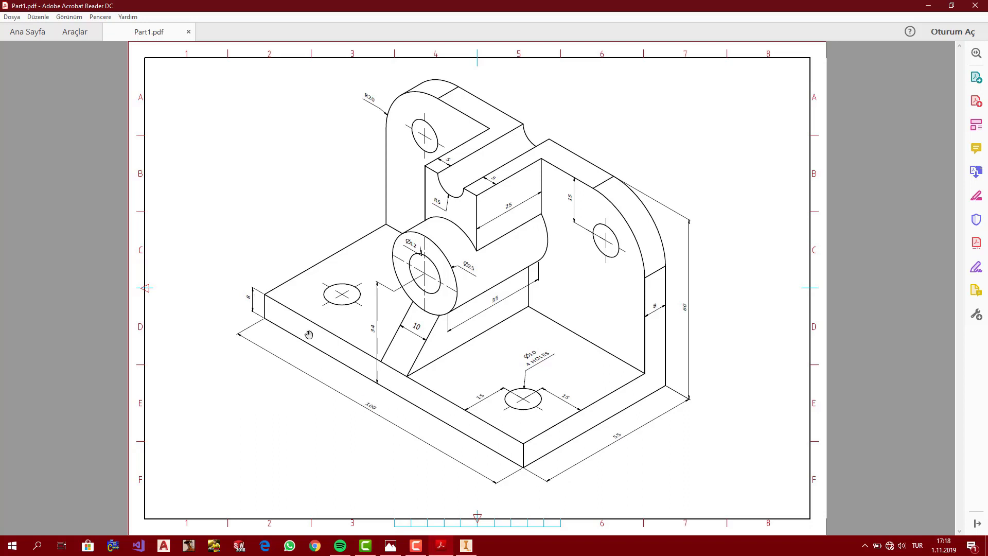
left_click(466, 545)
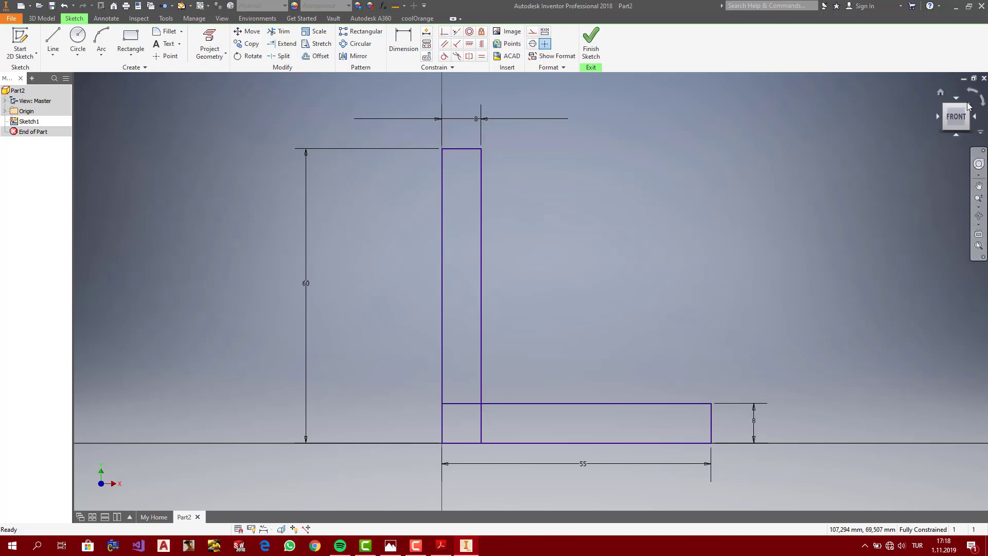
left_click(967, 108)
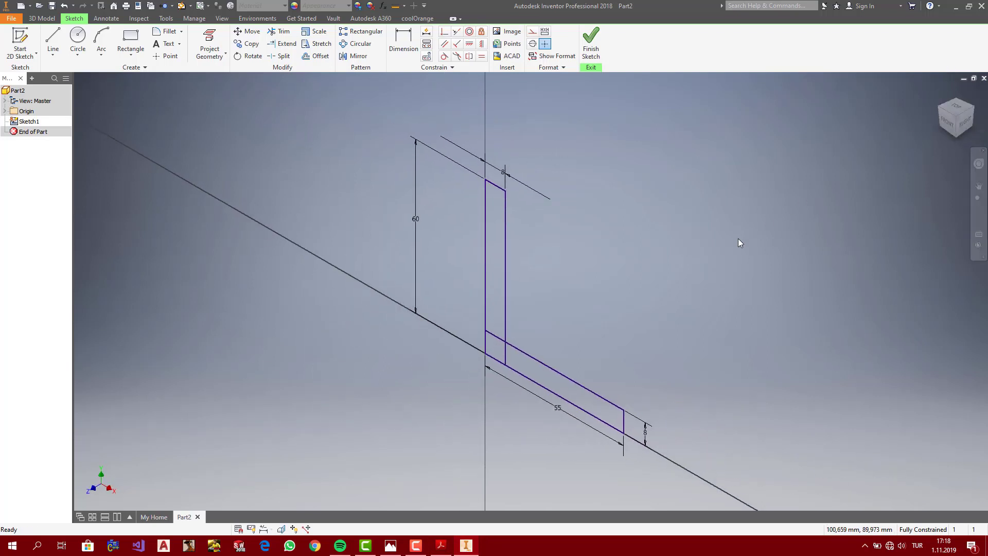
left_click(41, 18)
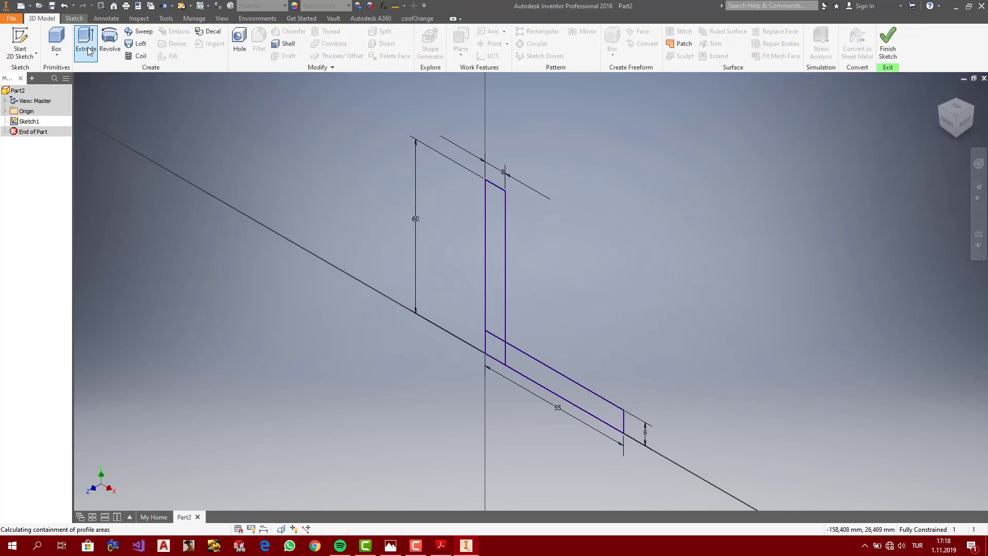
left_click(86, 44)
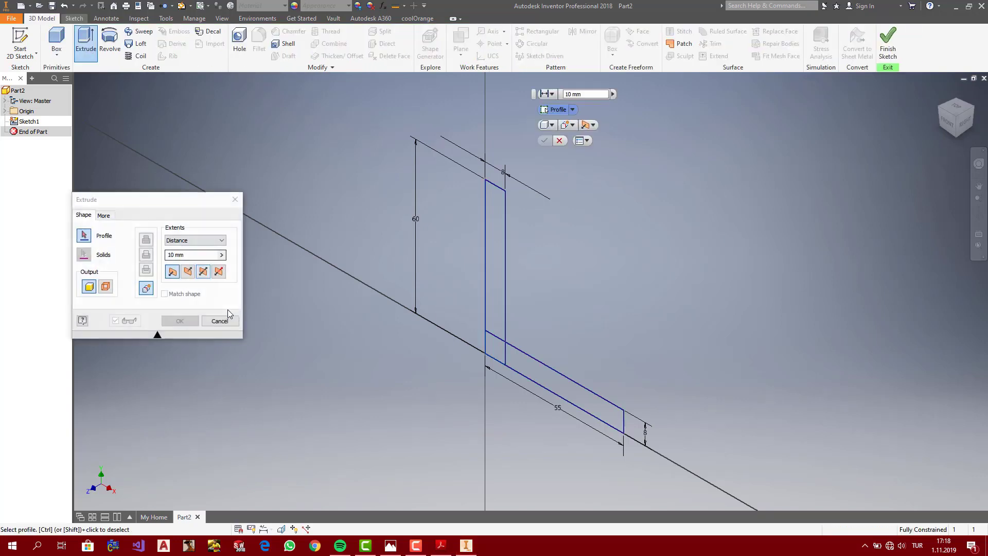
left_click(527, 355)
left_click(203, 271)
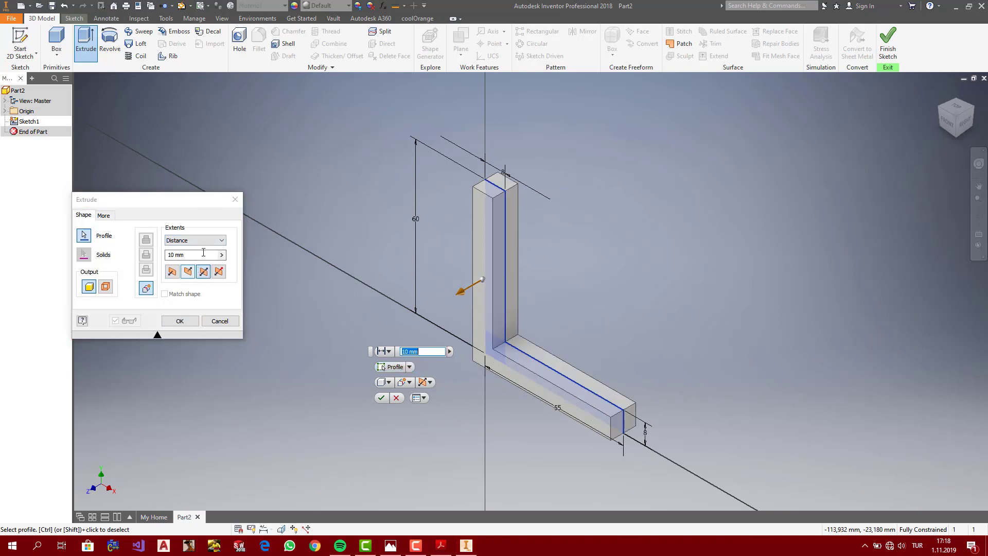
left_click(203, 254)
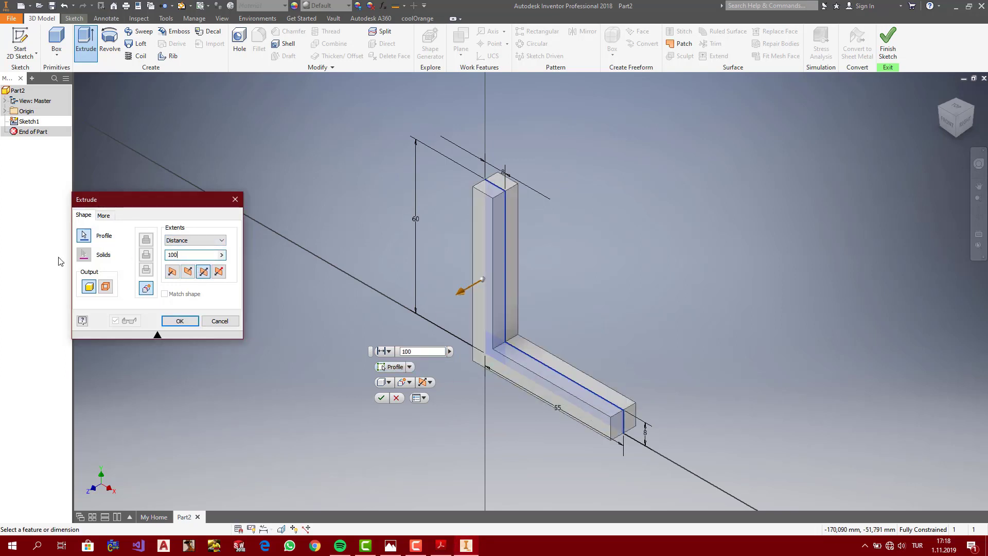
left_click(180, 320)
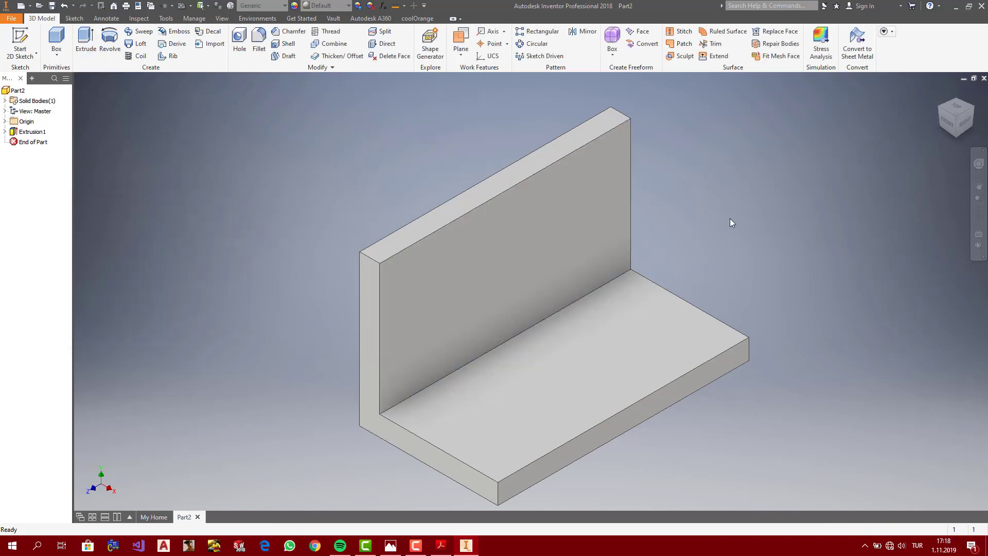
Step: Turn the part so its inner faces show from the right-back corner and set that isometric view as Home with Fit to View
left_click(949, 122)
left_click(967, 109)
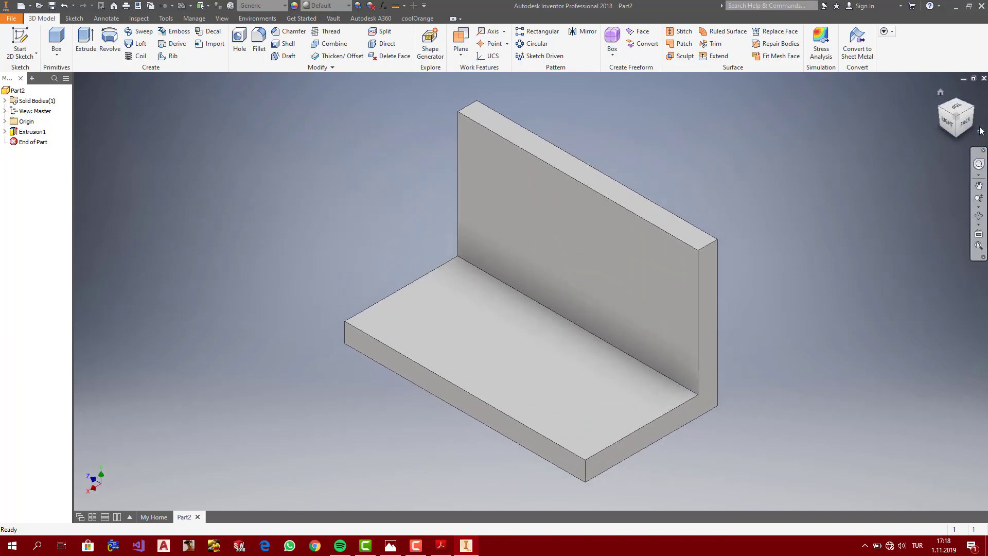
left_click(974, 141)
mouse_move(945, 206)
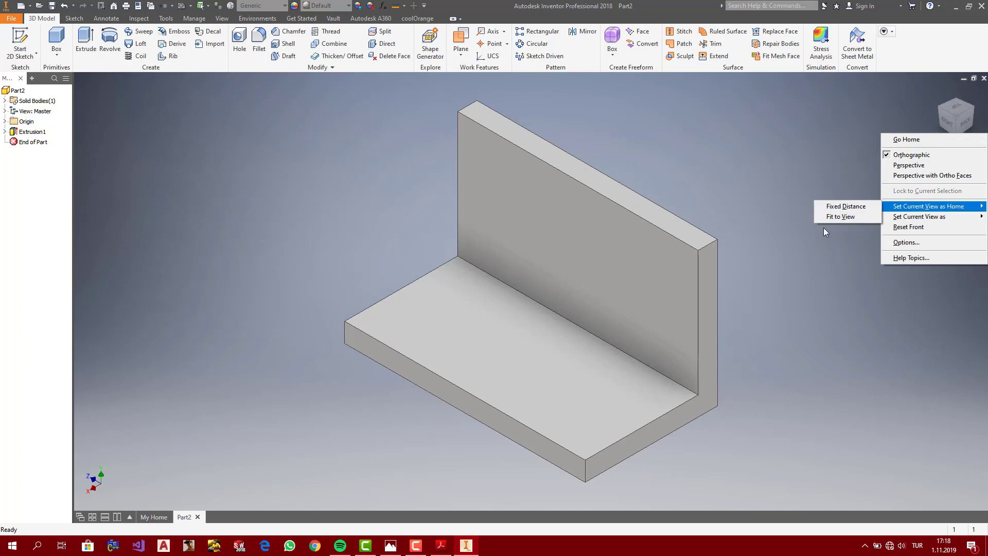
left_click(835, 217)
left_click(947, 121)
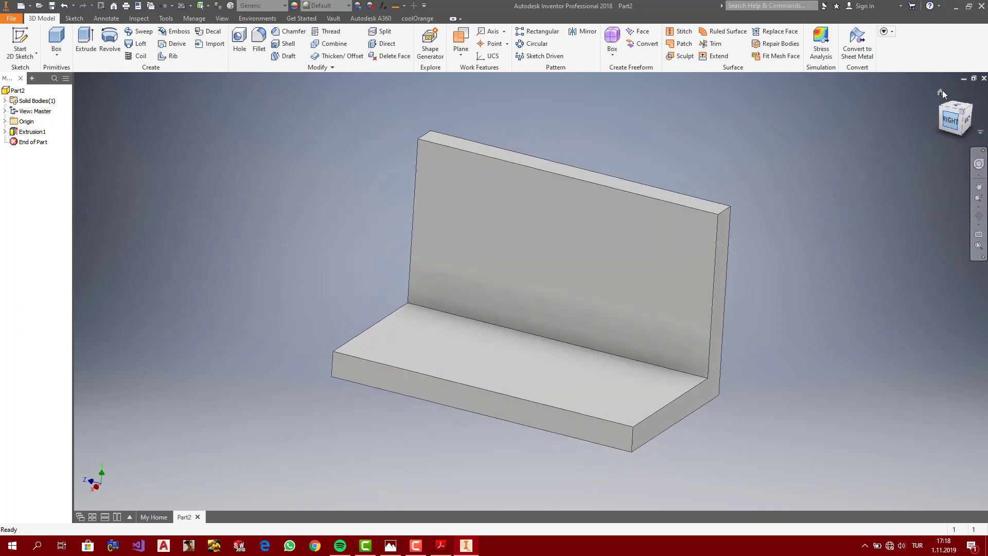
left_click(941, 94)
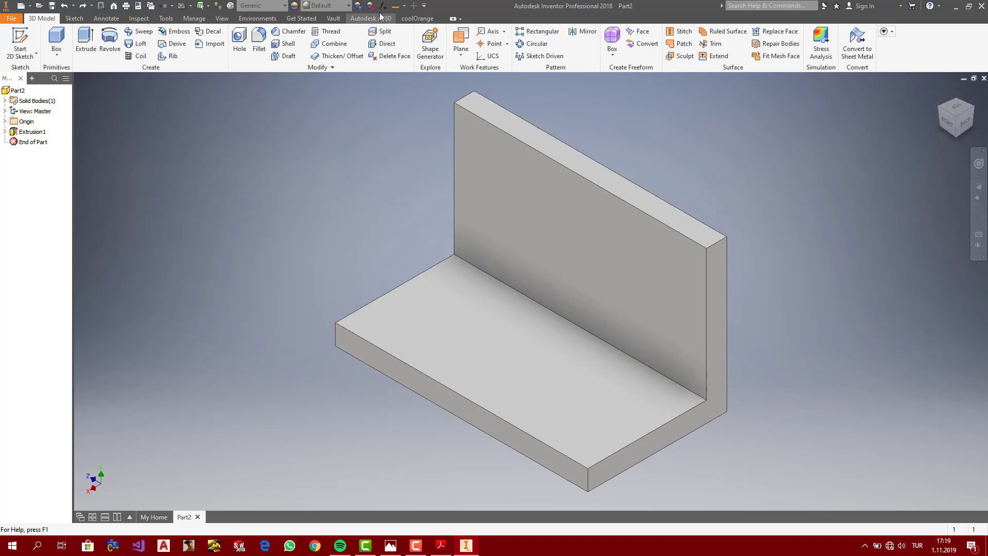
Step: Apply the Light Red appearance from the Inventor Material Library to the part
left_click(348, 6)
scroll(371, 144, "down", 5)
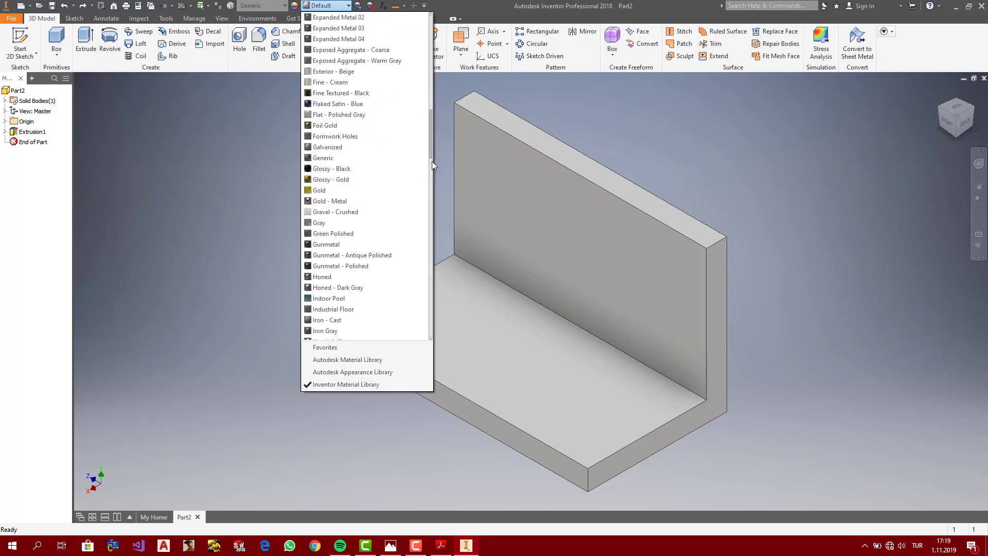
scroll(432, 154, "down", 3)
scroll(411, 185, "down", 3)
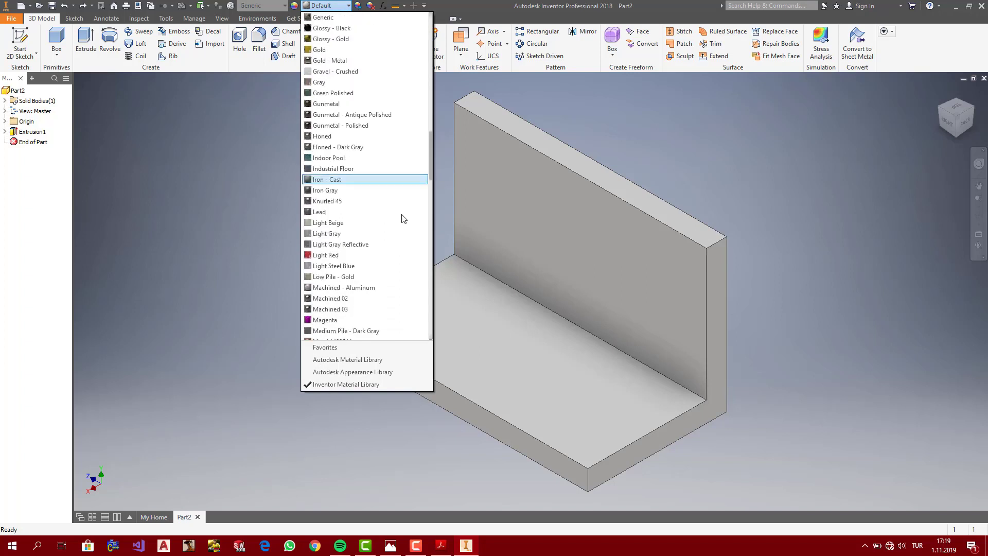
left_click(334, 254)
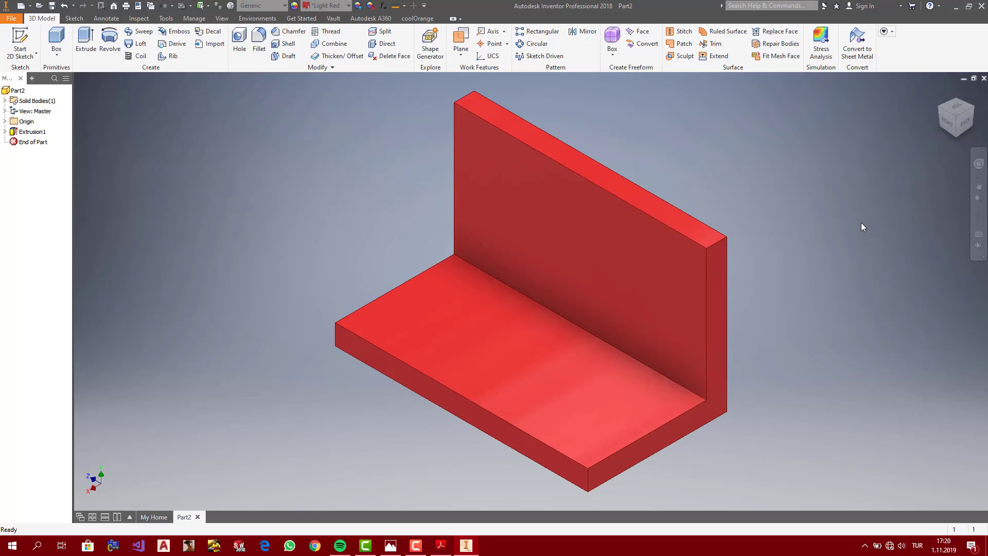
Step: Consult Part1.pdf for the hole position and create a work plane offset -15 mm from the bracket's L-shaped end face in Inventor
left_click(441, 547)
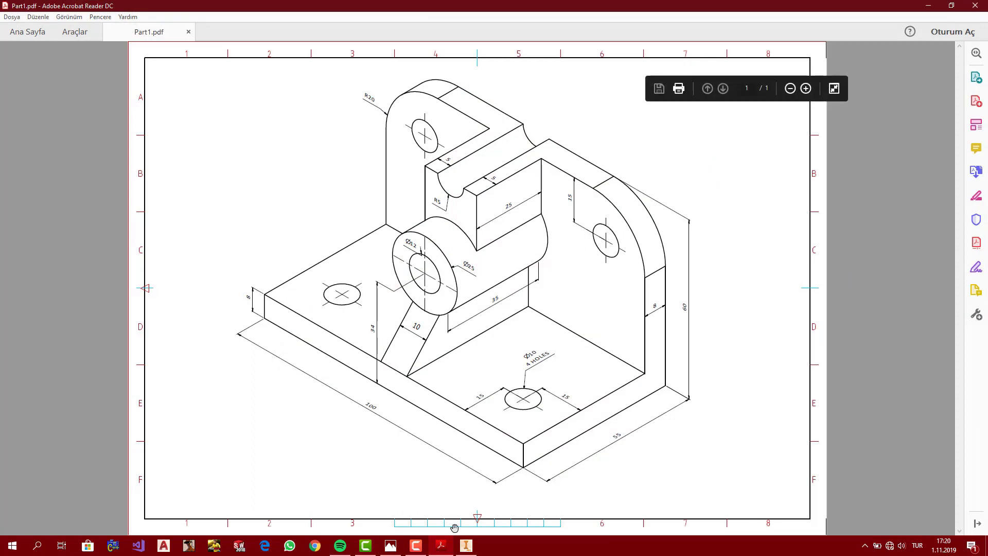
left_click(466, 547)
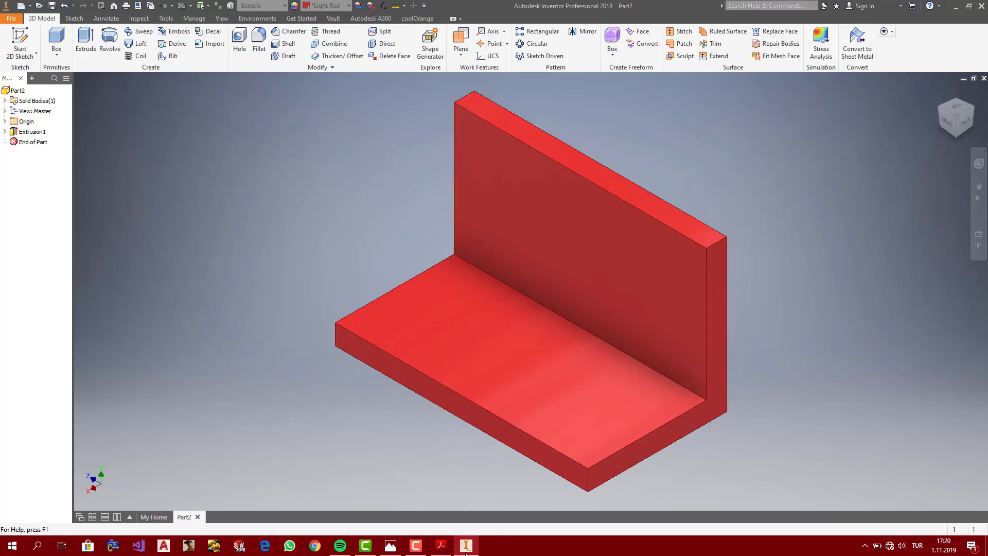
left_click(441, 545)
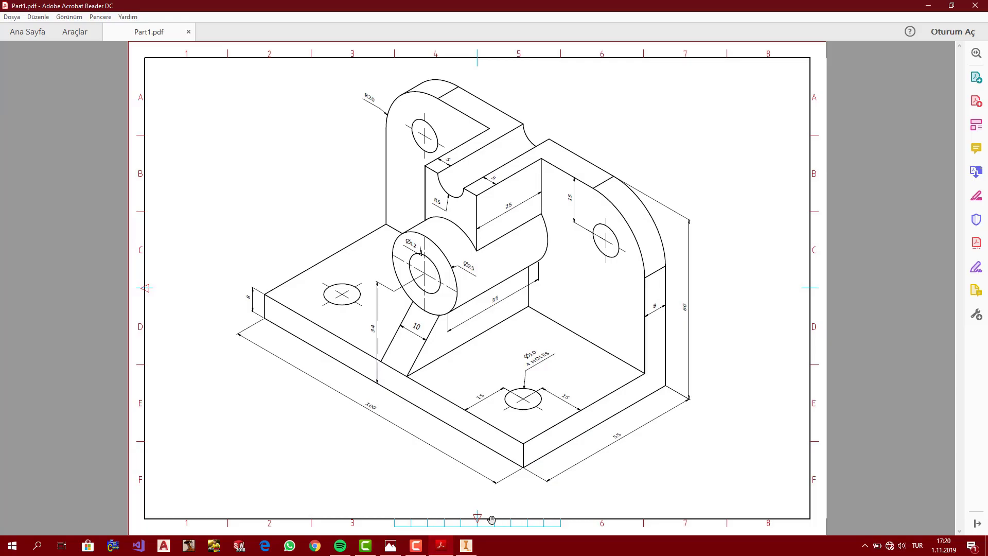
left_click(466, 545)
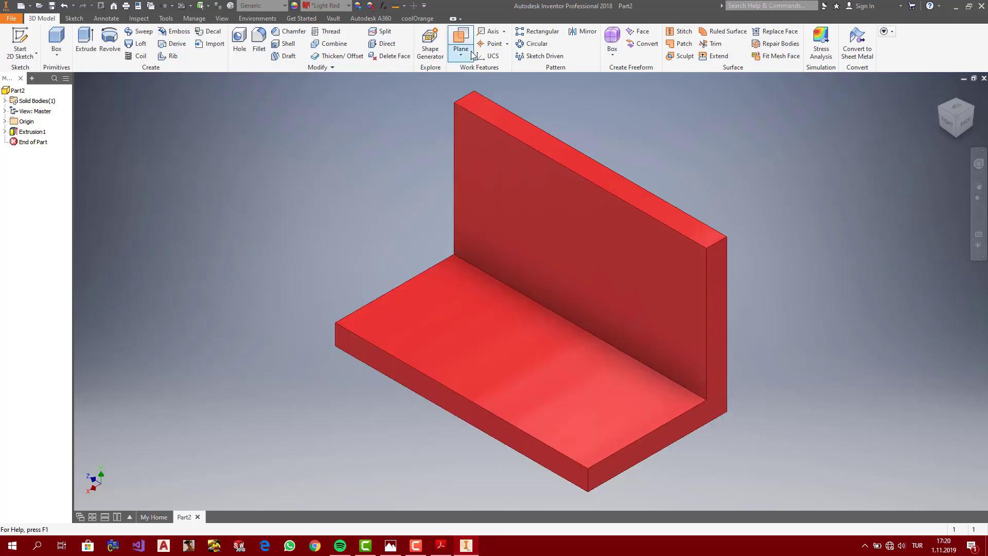
left_click(471, 54)
left_click(516, 98)
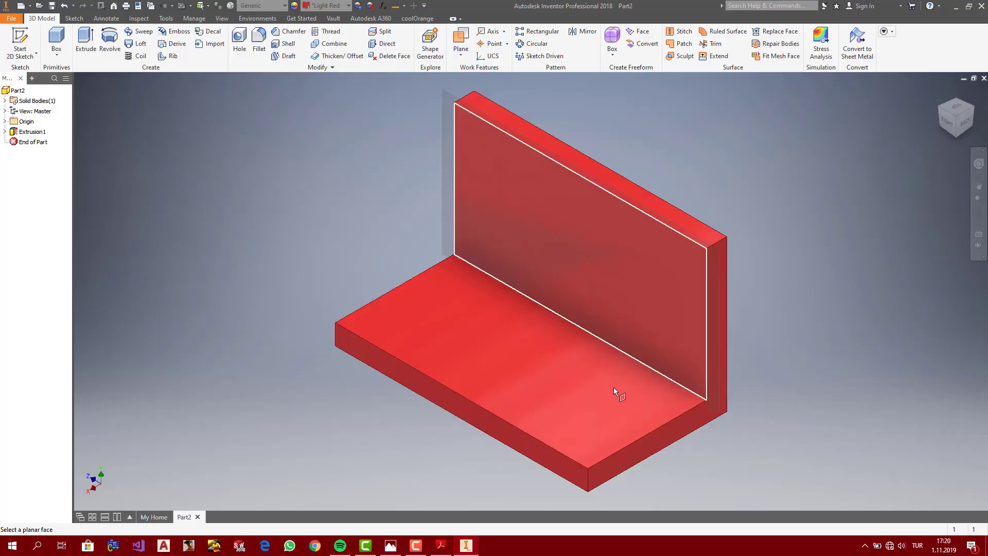
left_click(713, 288)
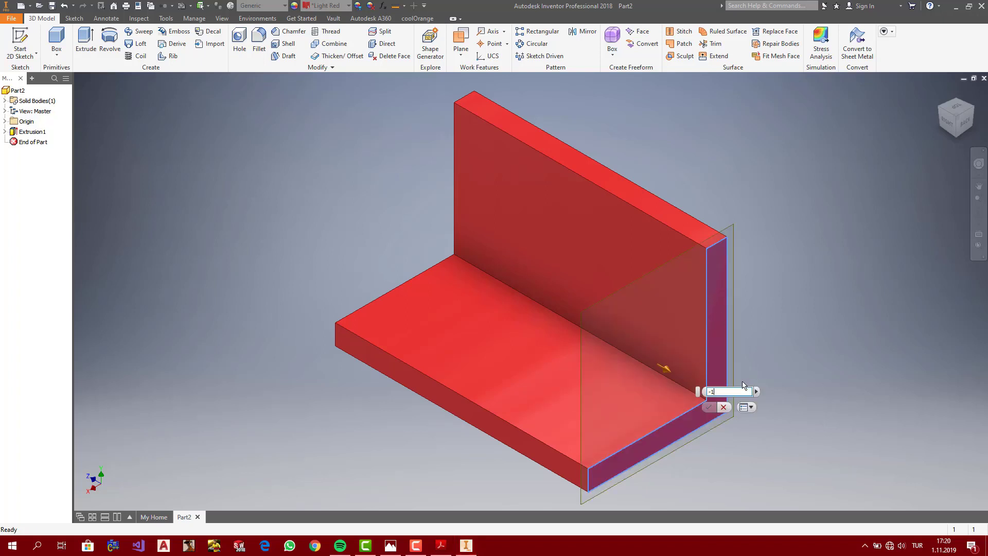
scroll(747, 383, "down", 4)
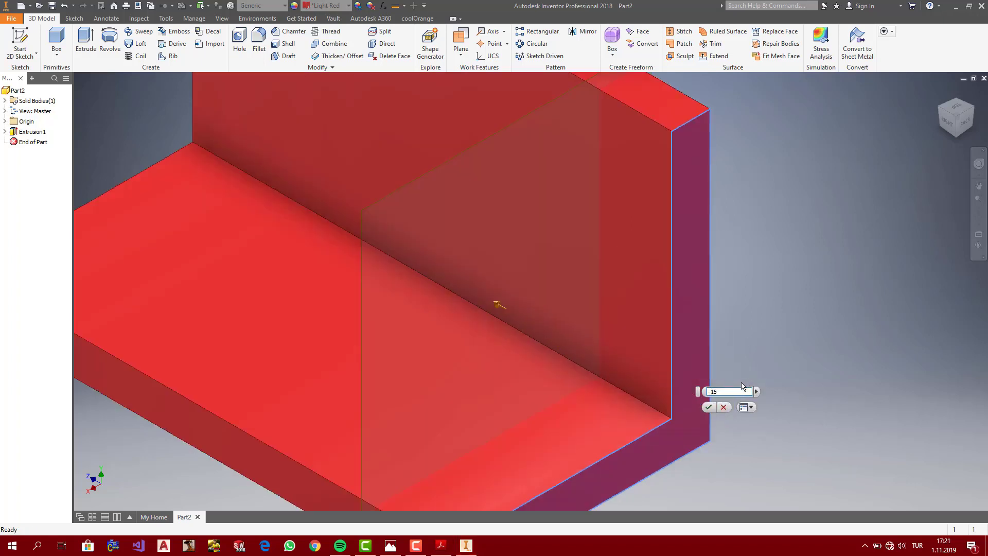
left_click(709, 407)
Step: Start a new 2D sketch on the offset work plane
left_click(944, 92)
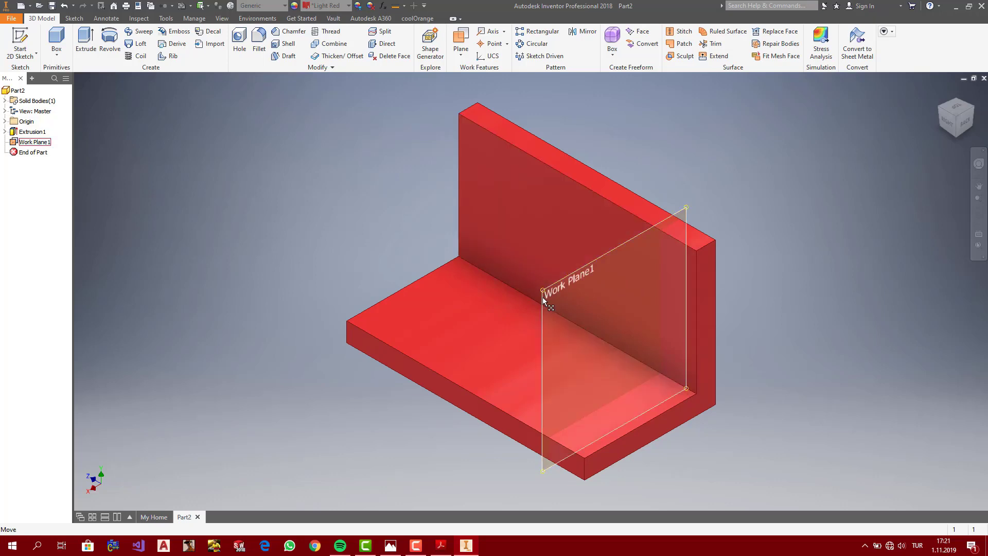
left_click(542, 297)
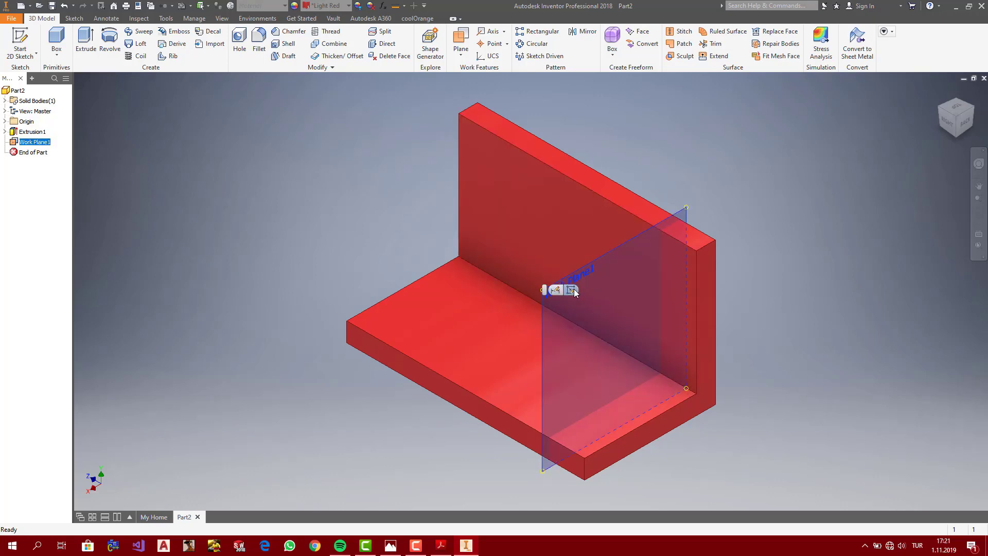
left_click(572, 291)
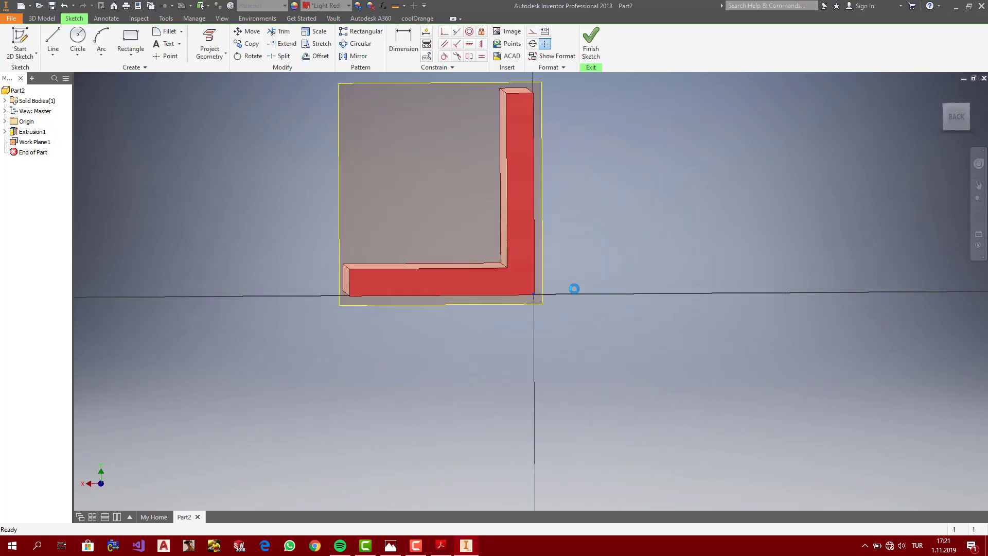
left_click(952, 114)
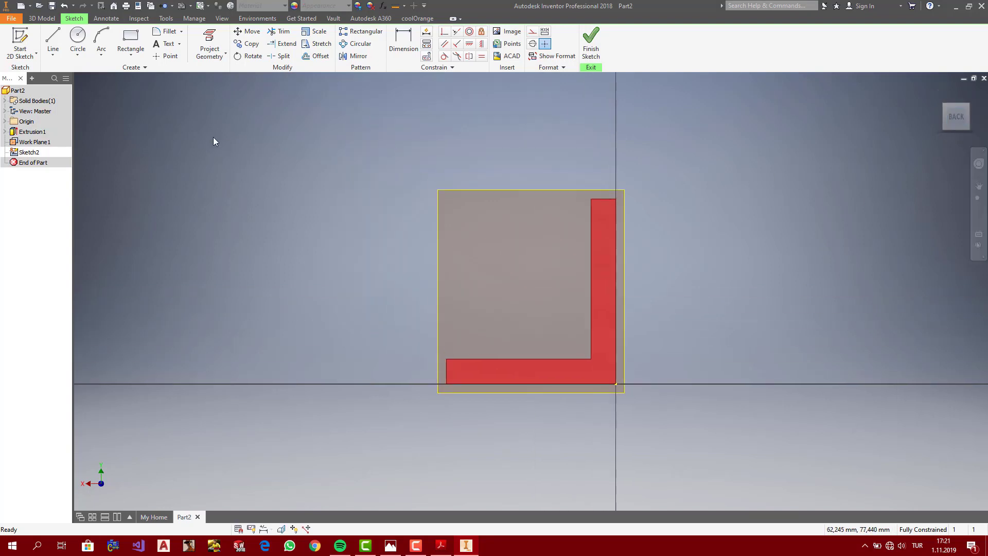
Step: Draw a two-point rectangle from inside the L profile to beyond its outer lower corner
left_click(137, 61)
left_click(139, 72)
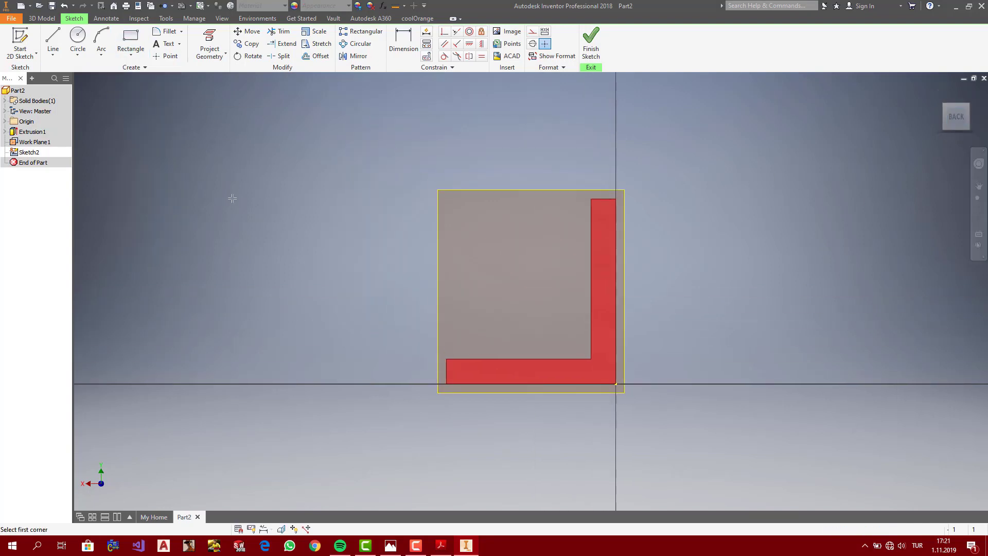
left_click(492, 246)
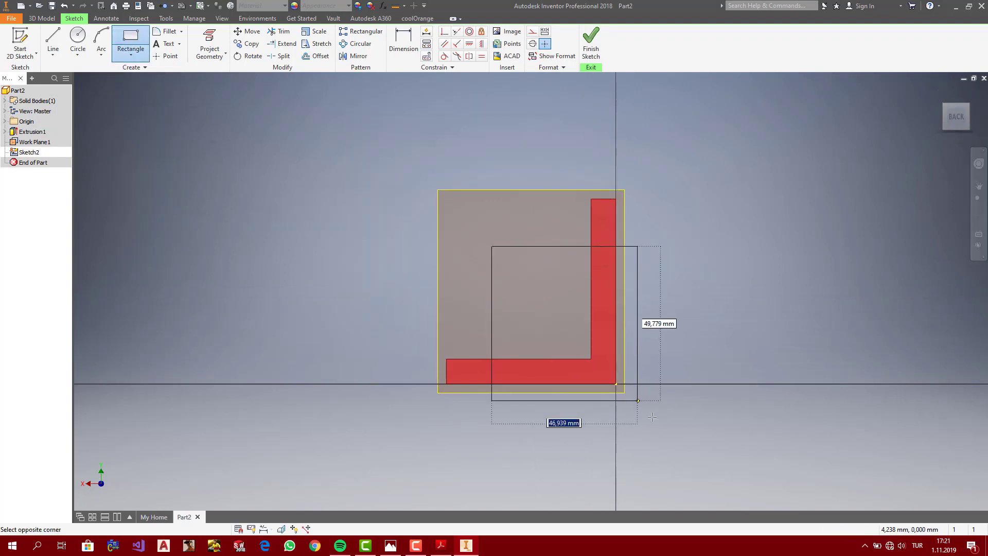
left_click(663, 429)
key("Escape")
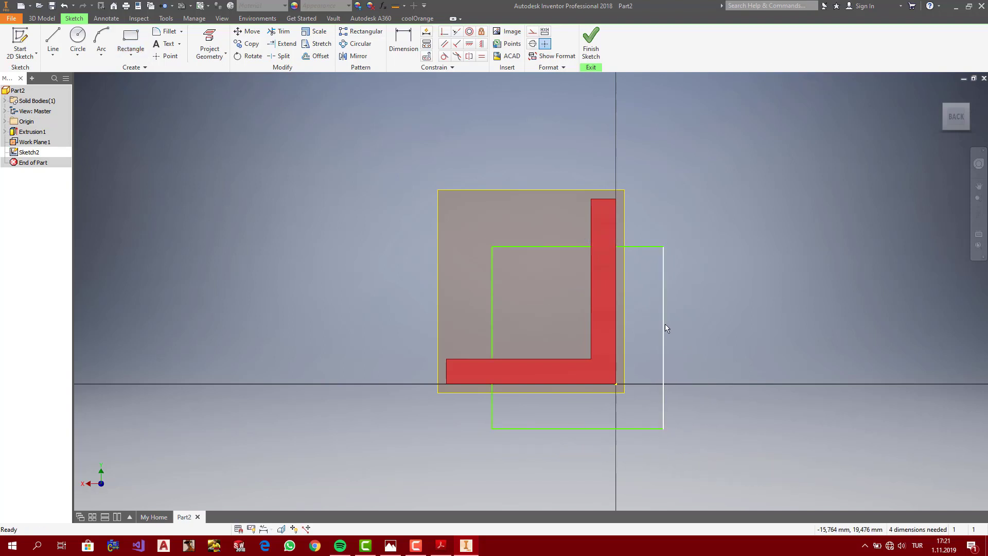
Step: Delete the sketched rectangle's right and bottom lines, keeping the top and left ones
right_click(665, 324)
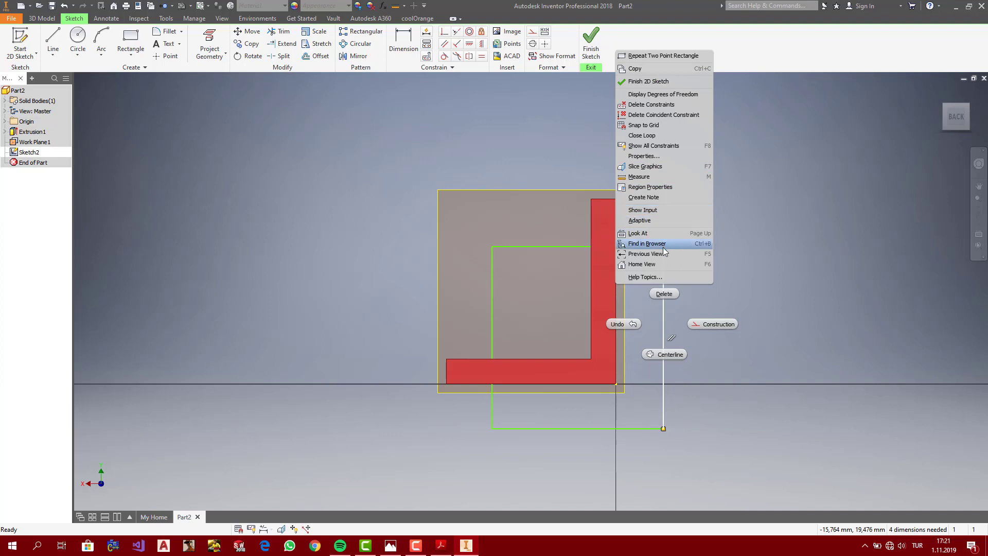
left_click(664, 293)
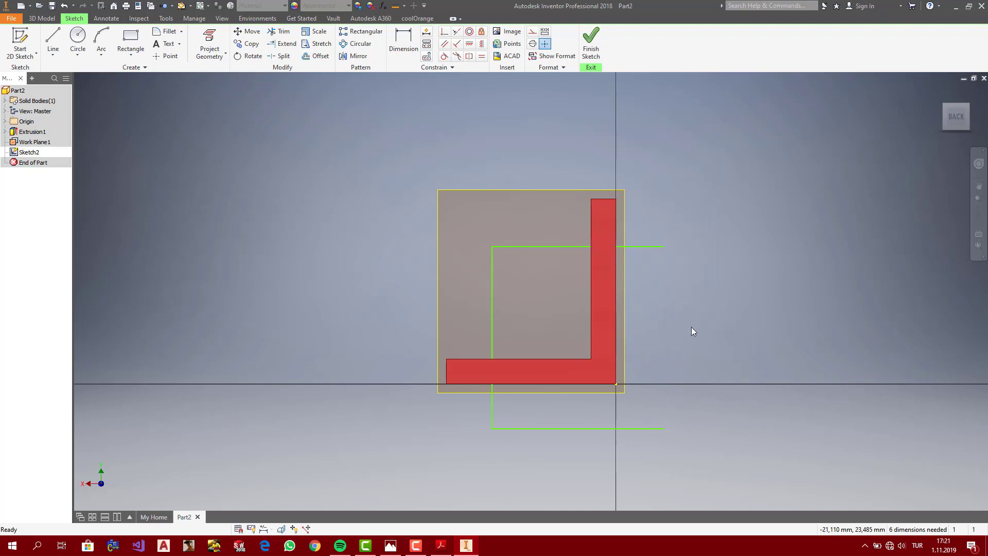
right_click(608, 428)
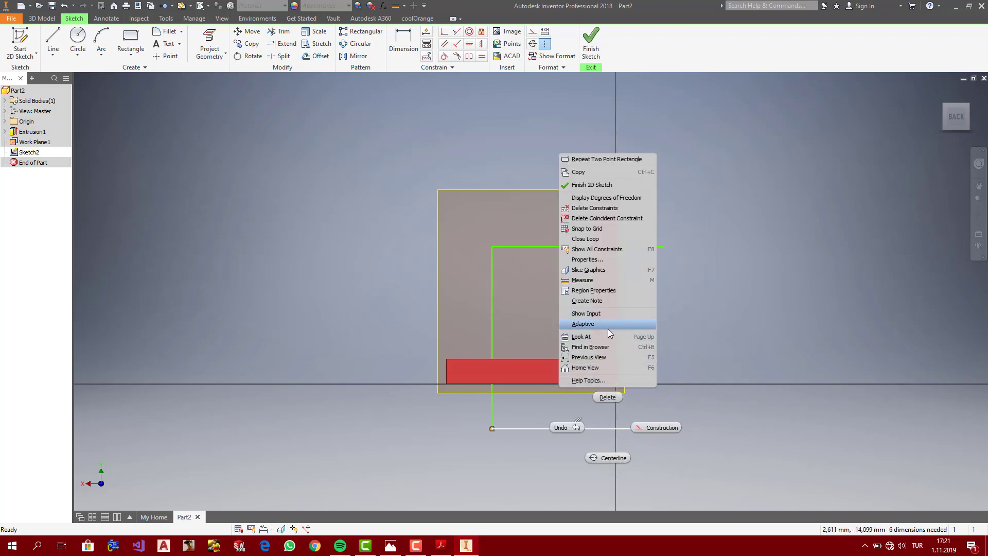
left_click(610, 398)
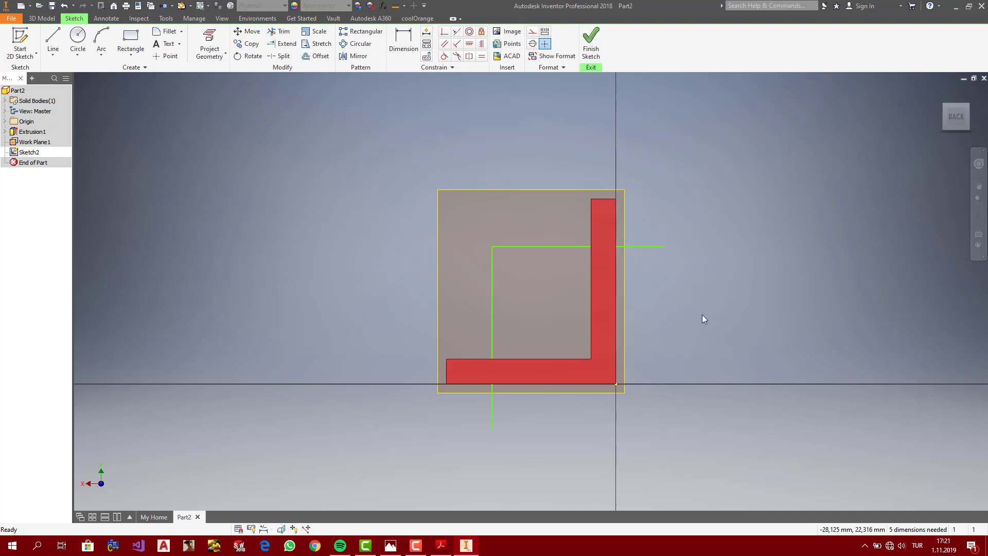
left_click(978, 199)
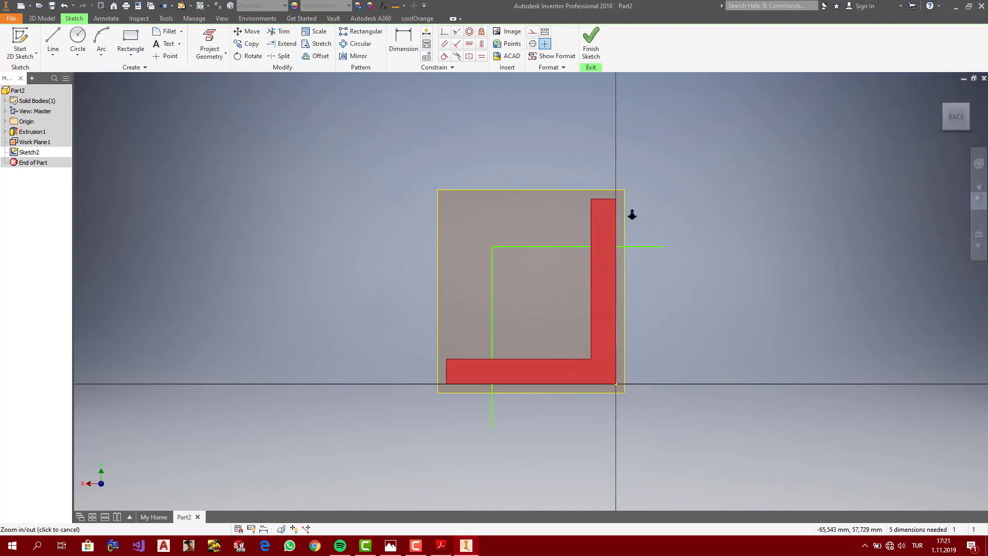
left_click_drag(624, 206, 622, 227)
middle_click_drag(619, 246, 568, 238)
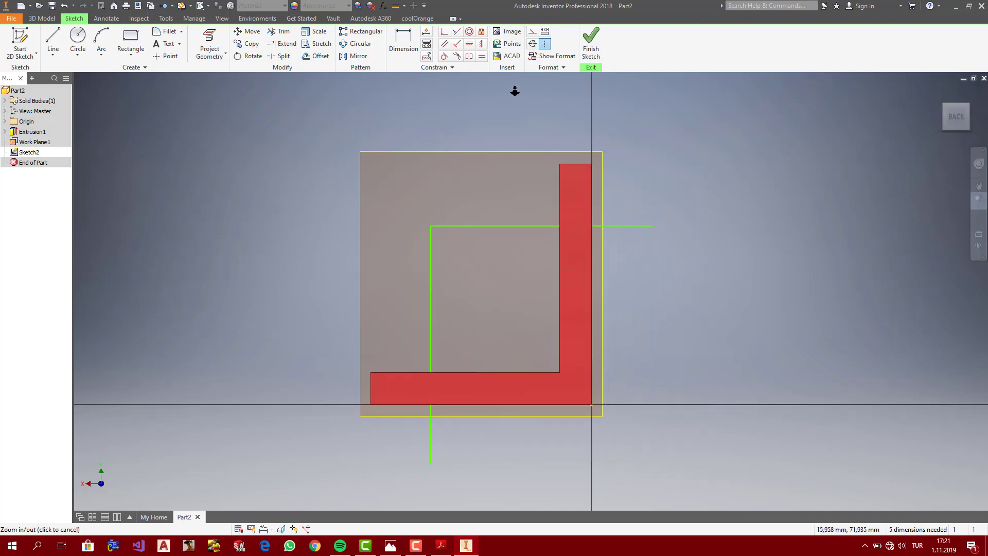
Step: Constrain the two lines' free endpoints coincident to the L profile's outer vertical edge and bottom edge
left_click(444, 31)
left_click(653, 226)
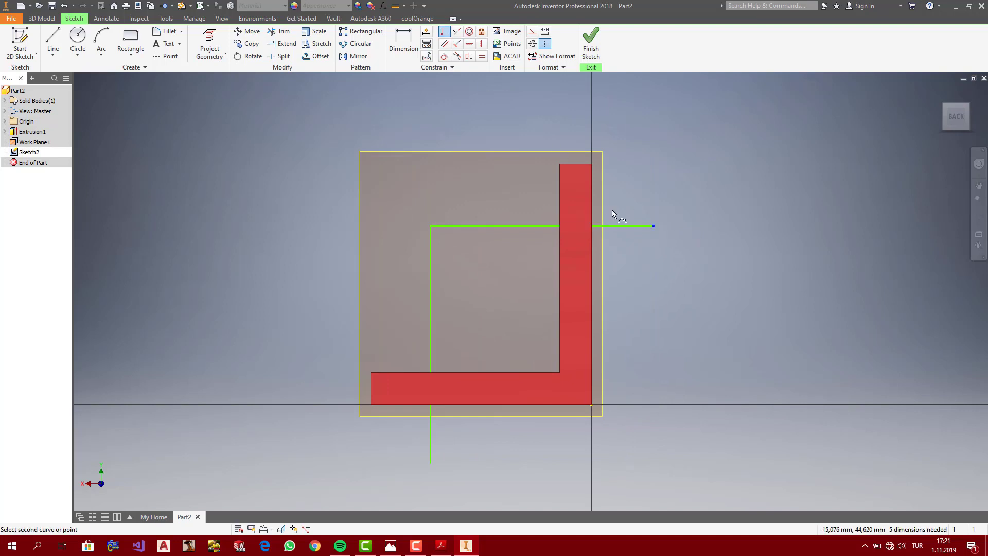
left_click(592, 208)
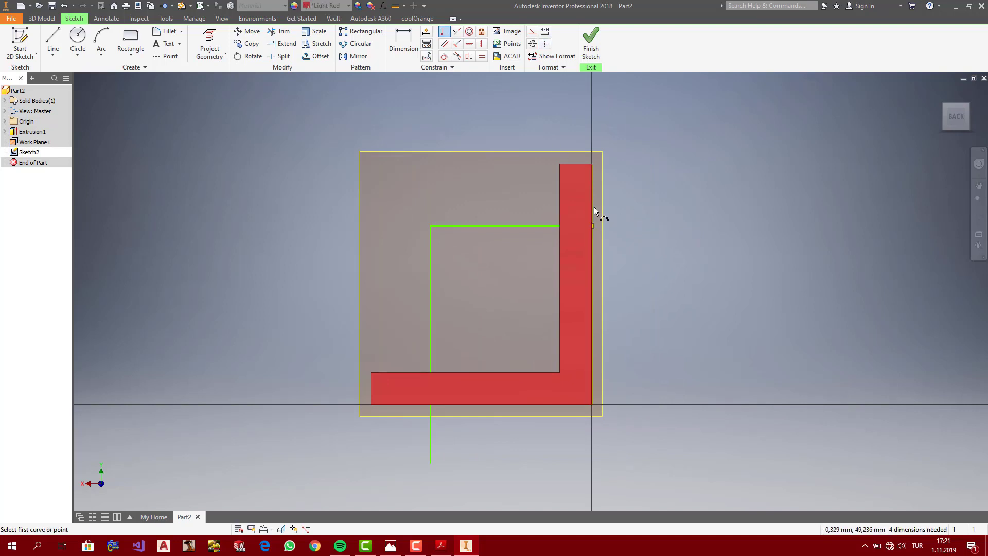
left_click(432, 465)
left_click(477, 405)
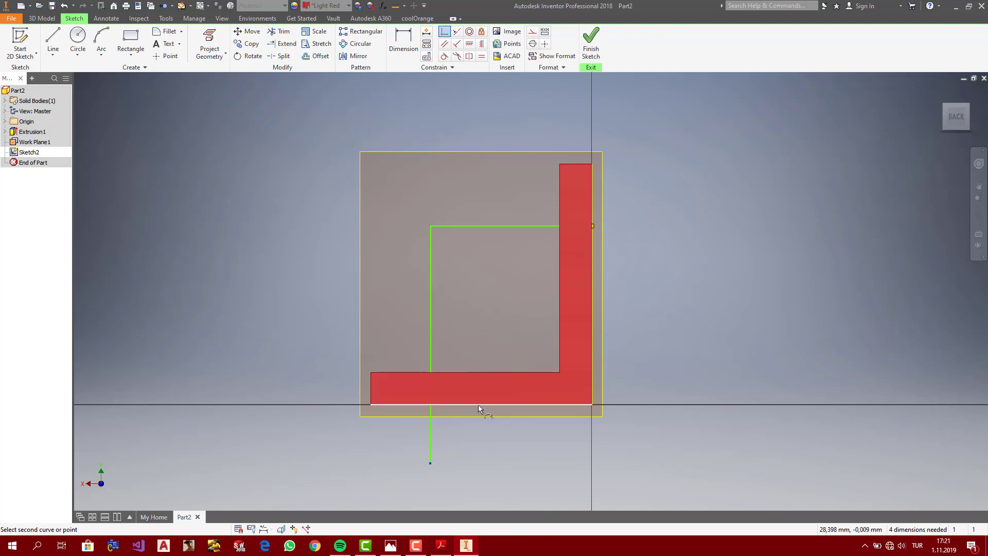
key("Escape")
left_click(952, 118)
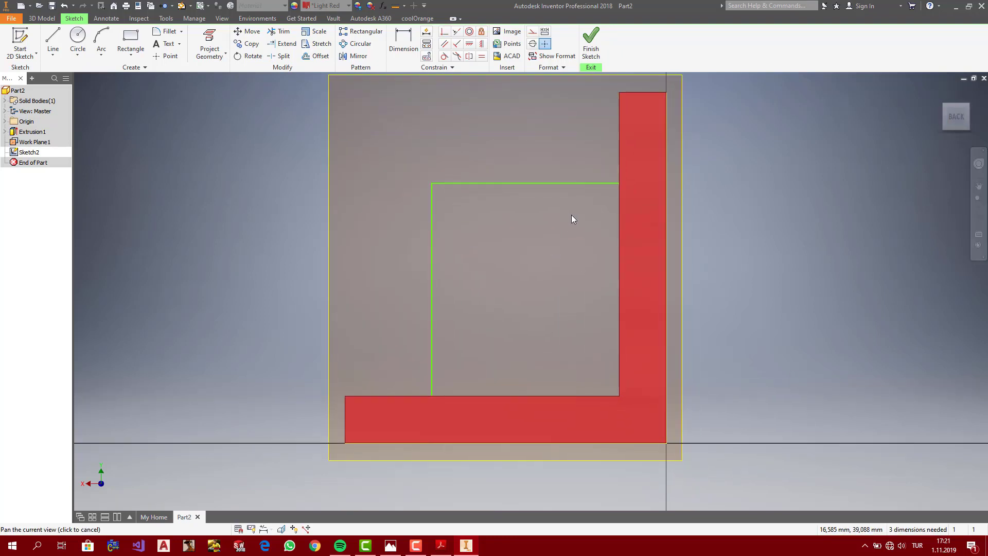
Step: Check Part1.pdf for the upper hole position and dimension the horizontal line 15 mm below the upright's top edge in Inventor
left_click(441, 545)
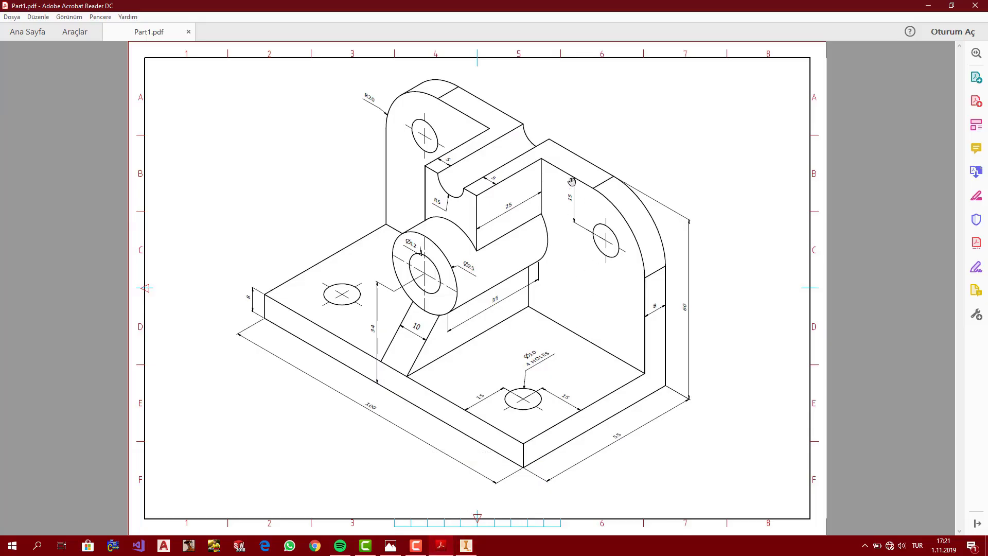
left_click(465, 545)
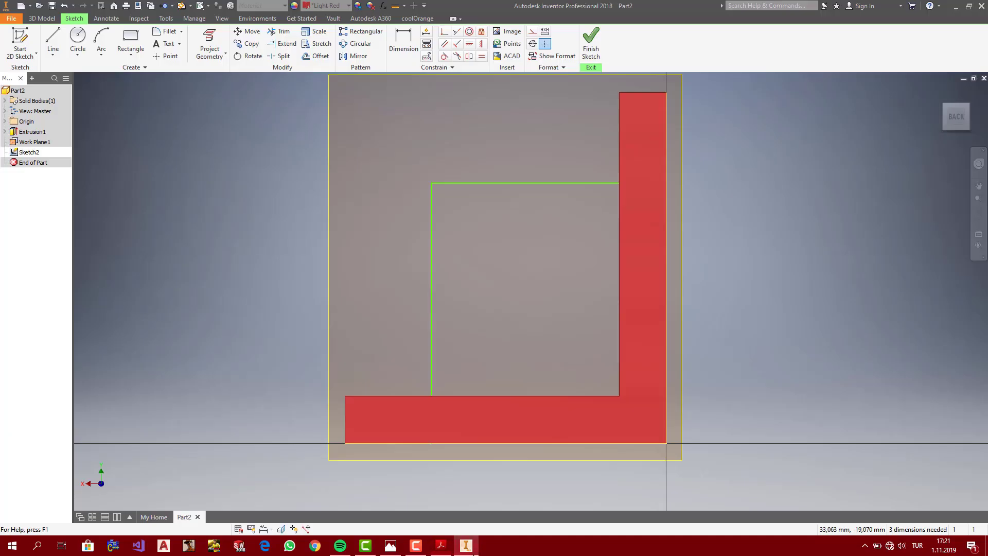
left_click(404, 48)
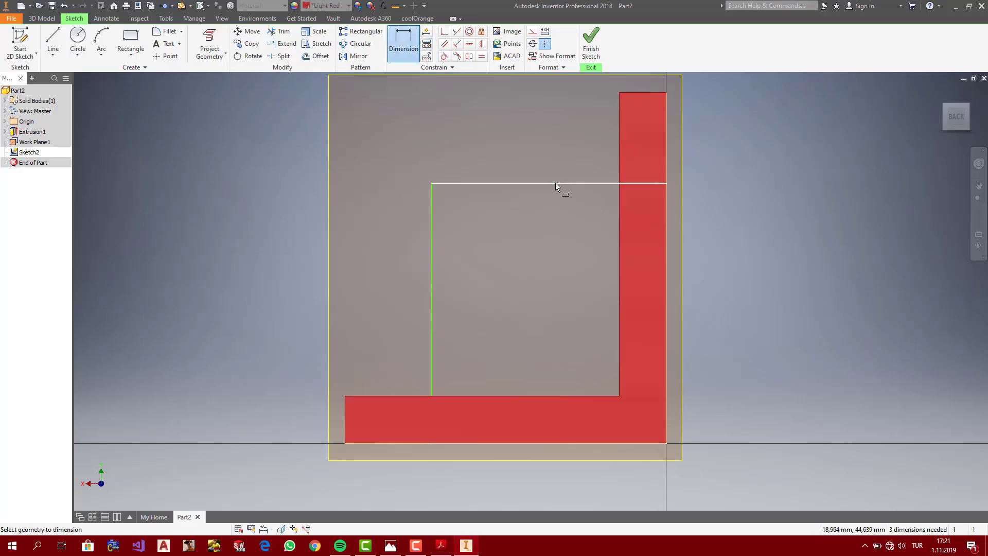
left_click(554, 183)
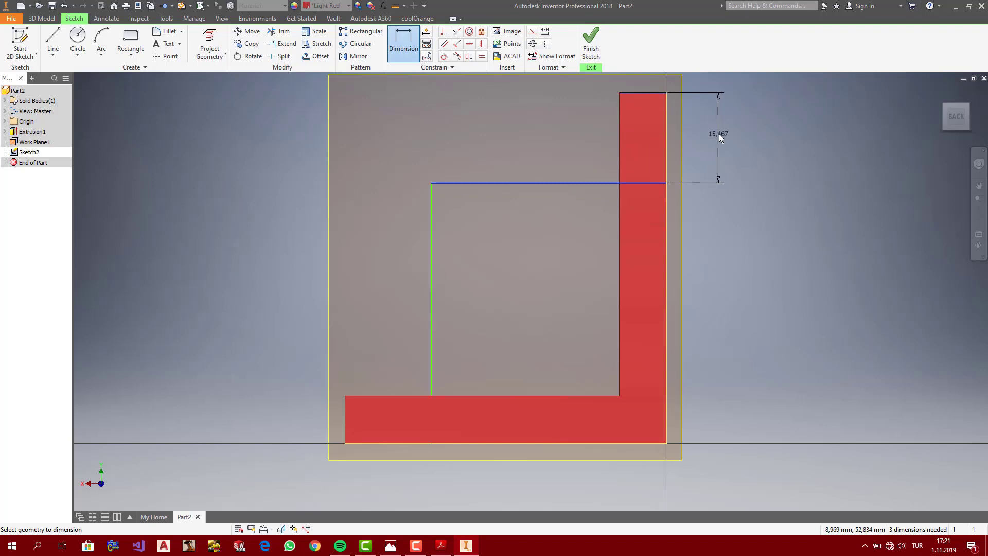
left_click(718, 134)
type("15")
key("Return")
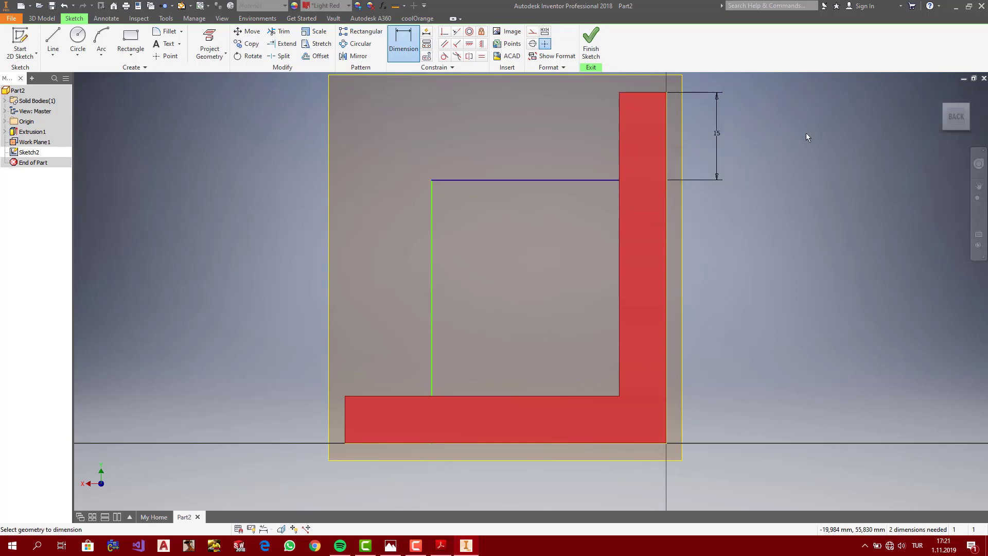
key("Escape")
Step: Check the base hole position in Part1.pdf and dimension the vertical line 15 mm from the base's free end edge in Inventor
left_click(442, 546)
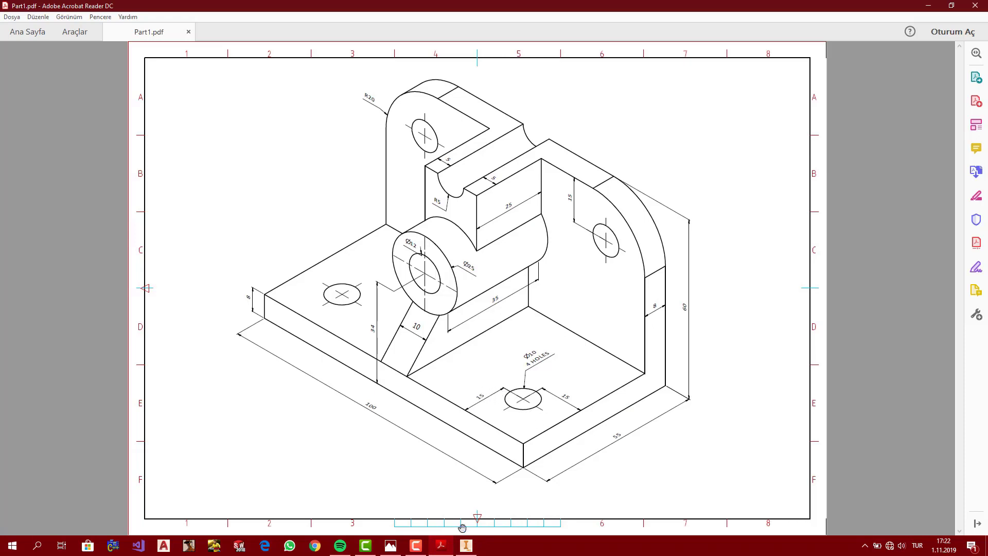
left_click(466, 545)
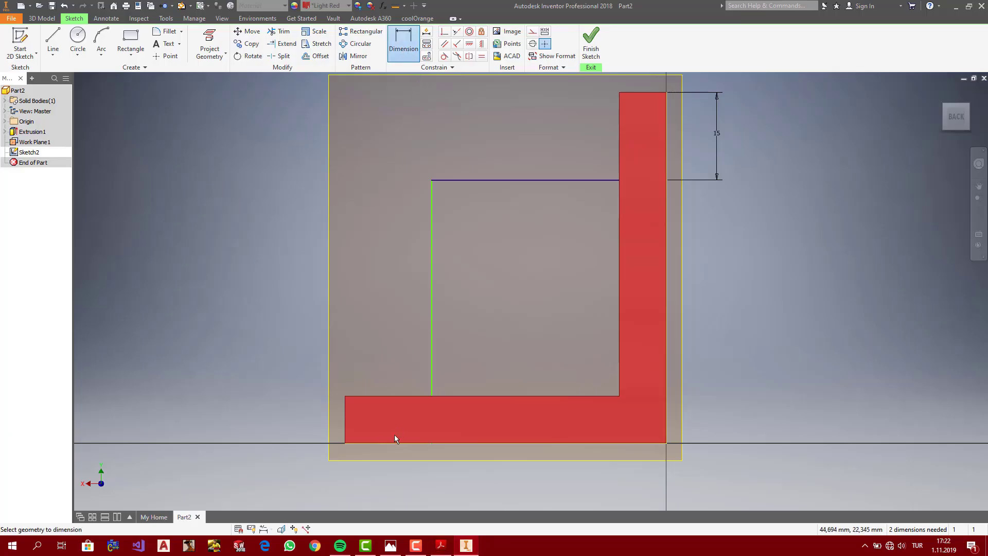
left_click(346, 423)
left_click(432, 367)
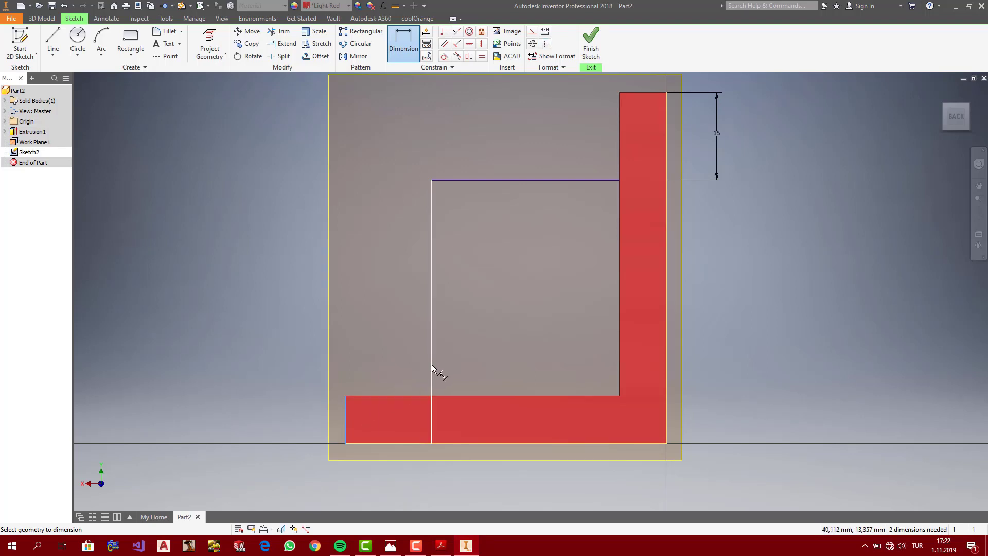
left_click(384, 348)
type("15")
key("Return")
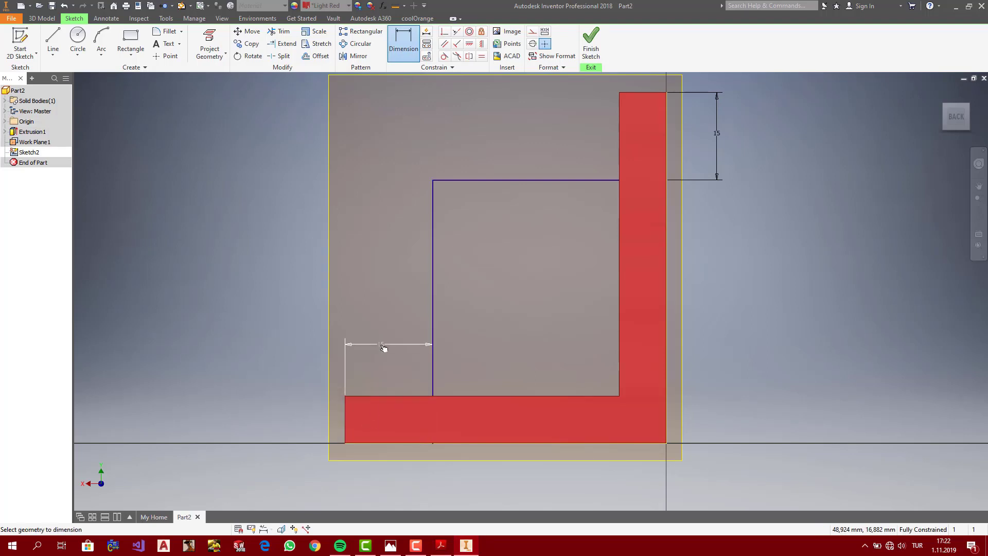
key("Escape")
Step: Finish the hole-locating sketch and turn off the visibility of the offset work plane
left_click(942, 94)
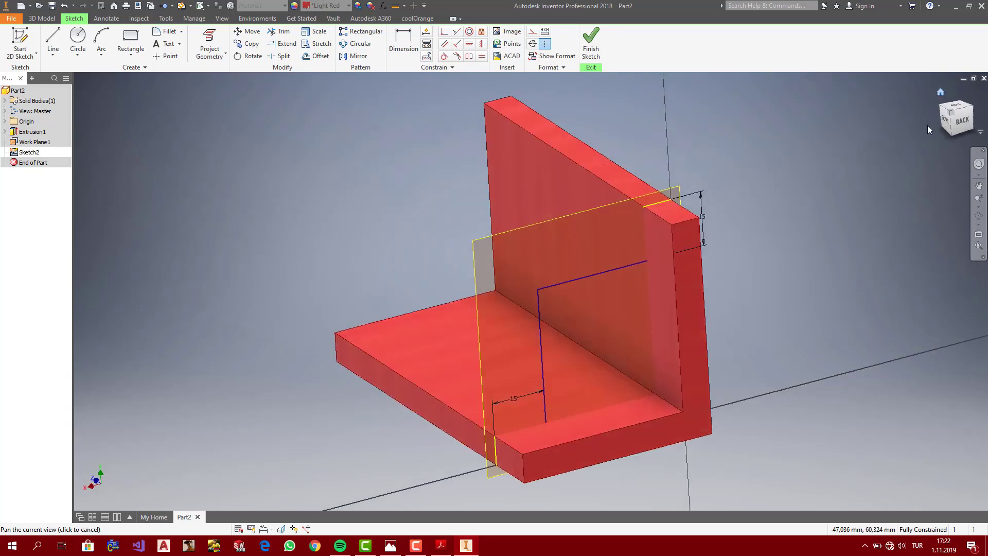
left_click(591, 40)
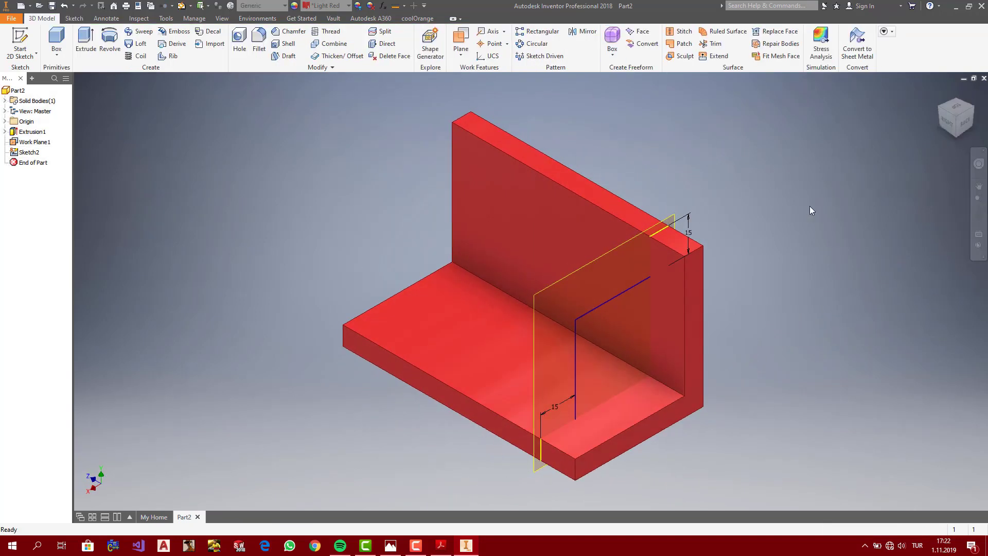
left_click(35, 144)
right_click(34, 146)
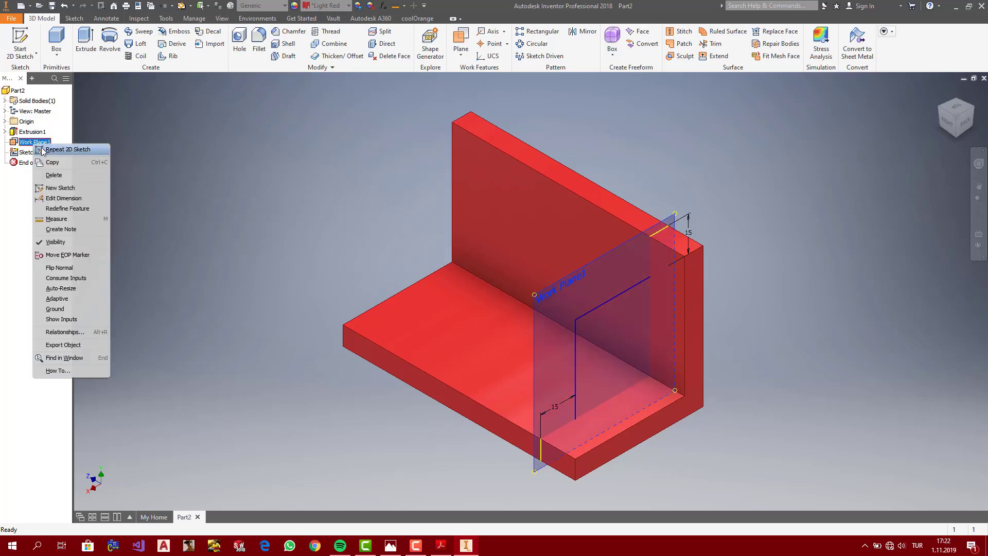
left_click(57, 241)
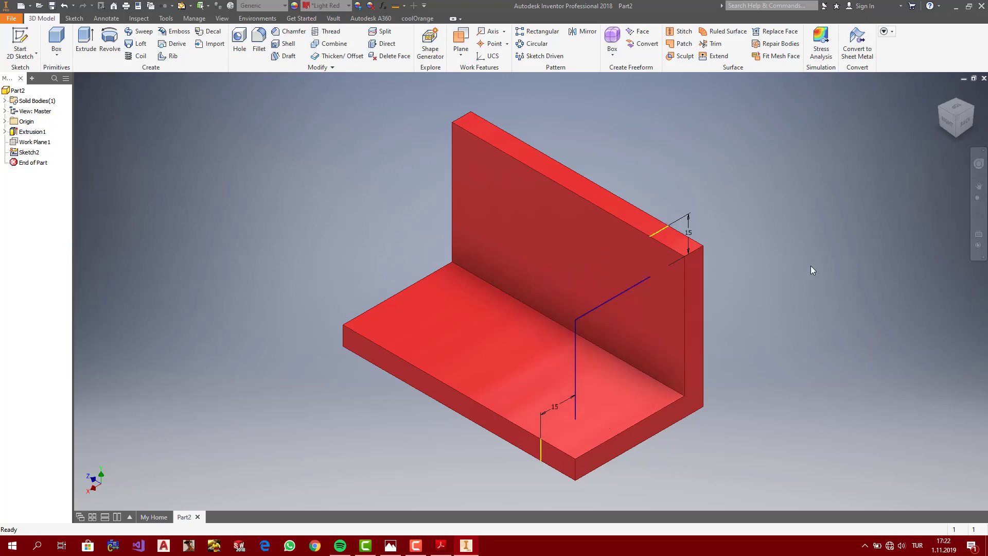
Step: Reopen the hole-locating sketch and convert the projected edges at the upright's top and the base's free end to construction lines
double_click(31, 153)
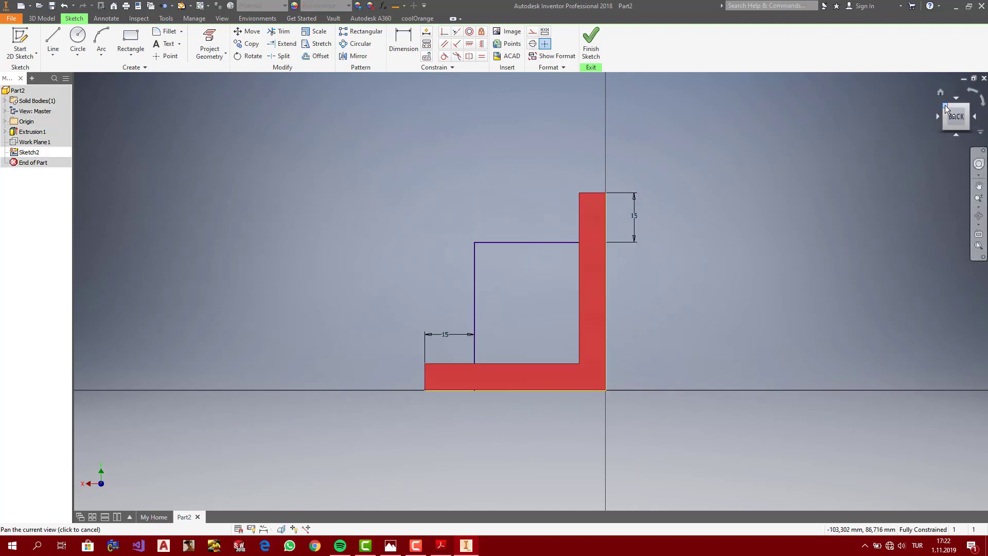
left_click(940, 91)
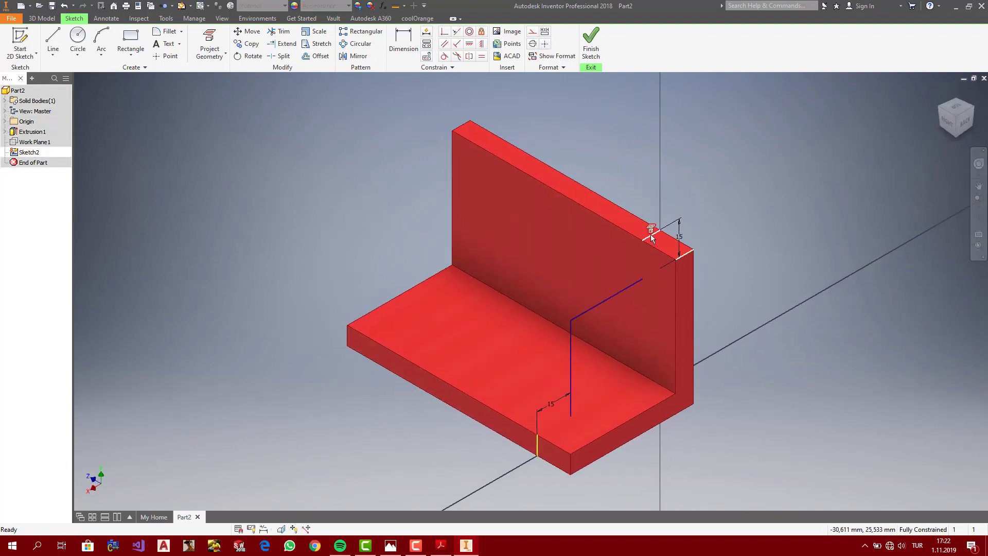
left_click(650, 233)
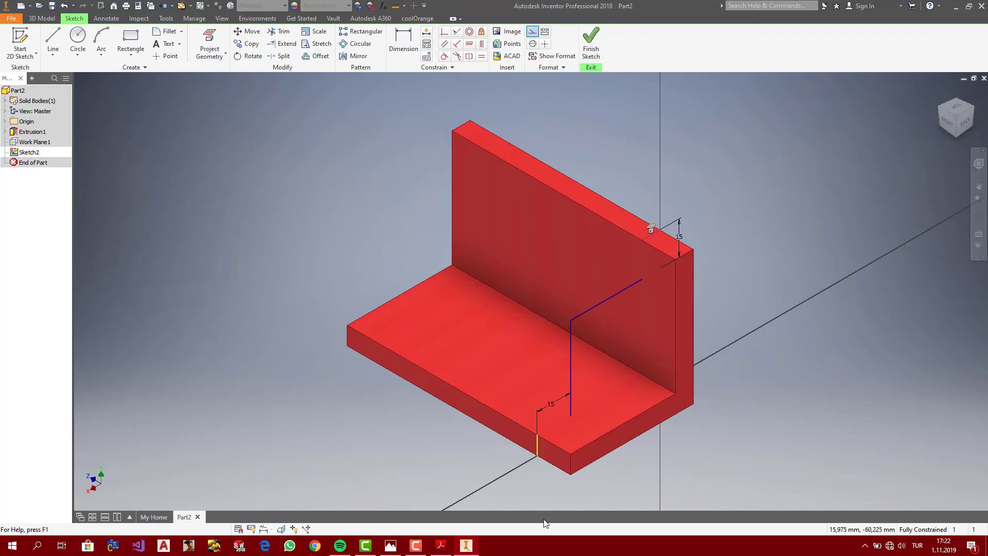
left_click(536, 446)
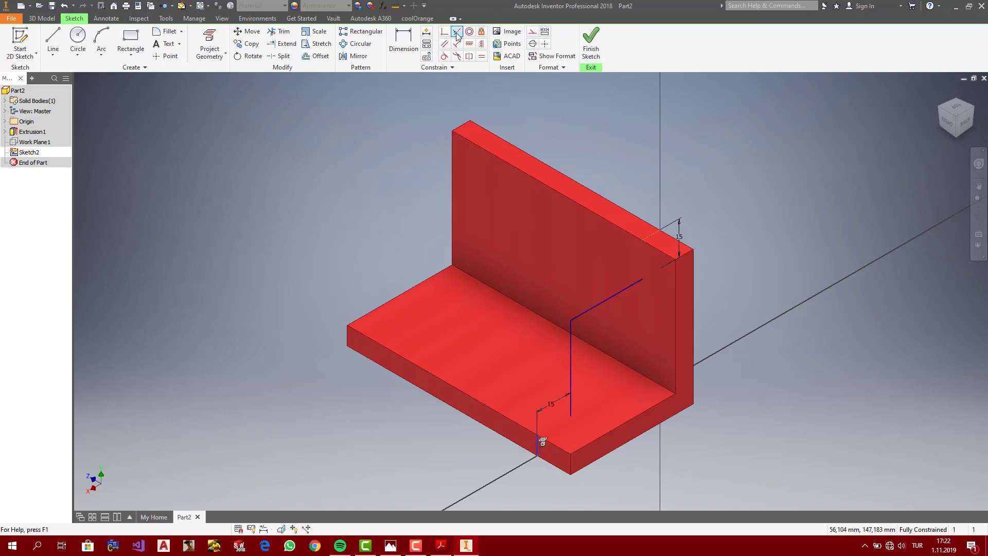
left_click(532, 33)
left_click(717, 147)
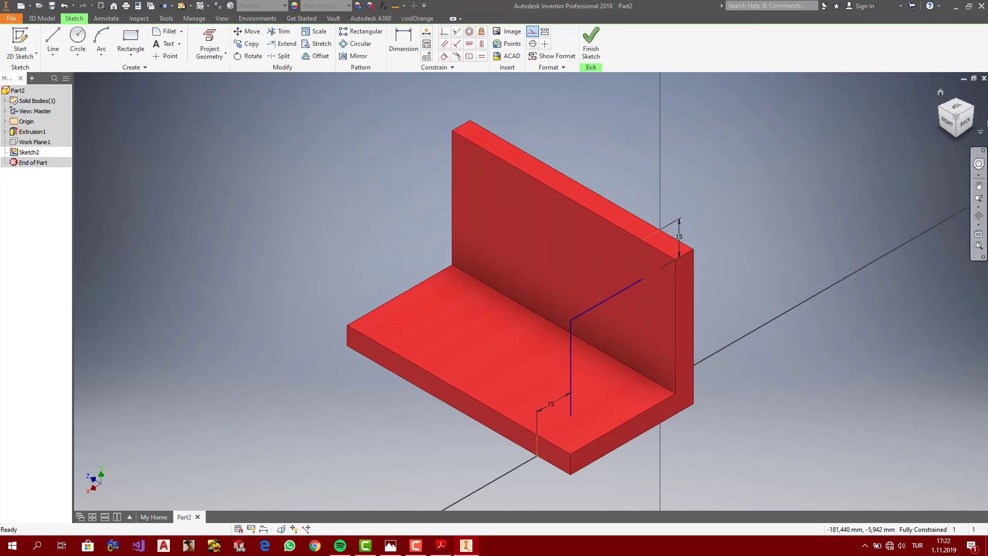
Step: Convert the projected outer vertical edge and bottom edge to construction lines and finish the sketch
left_click(965, 124)
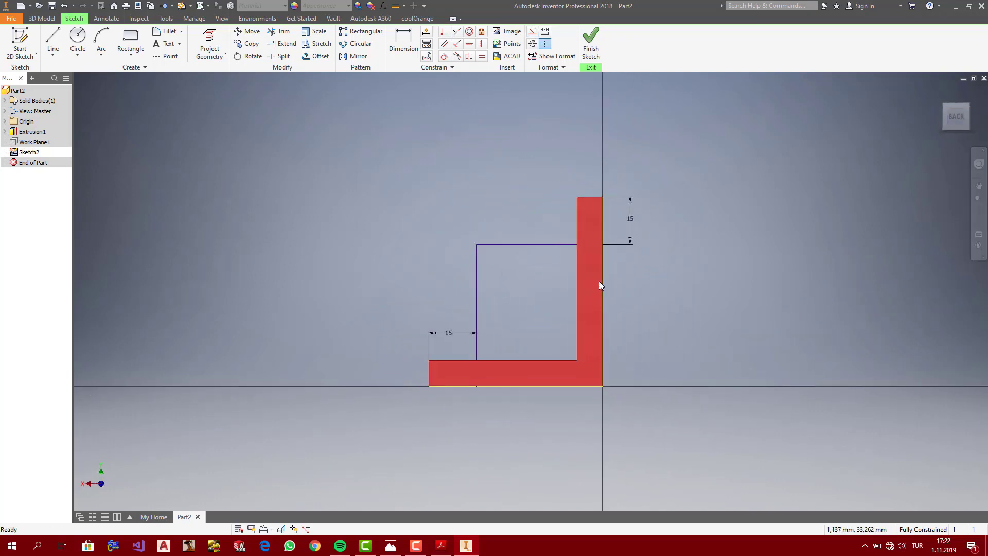
left_click(602, 284)
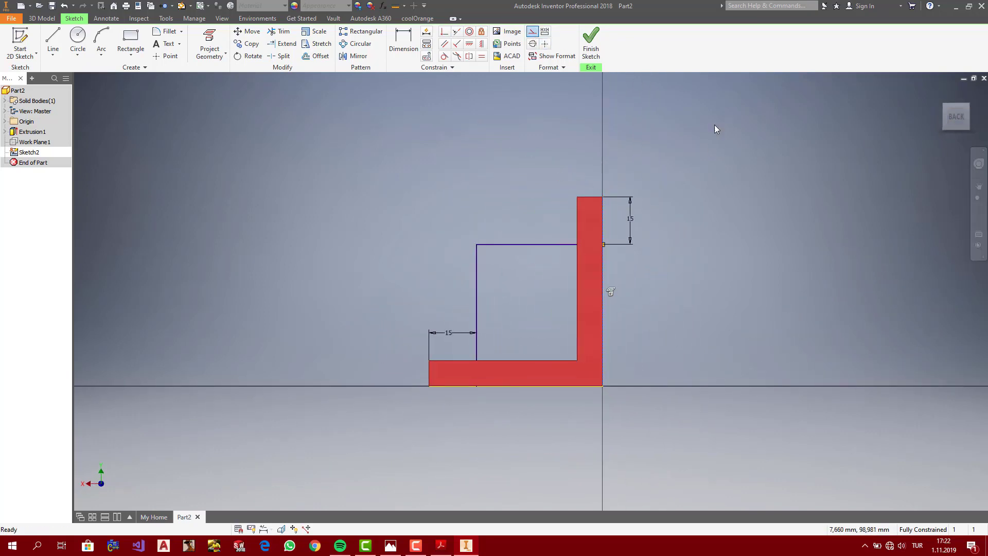
left_click(535, 386)
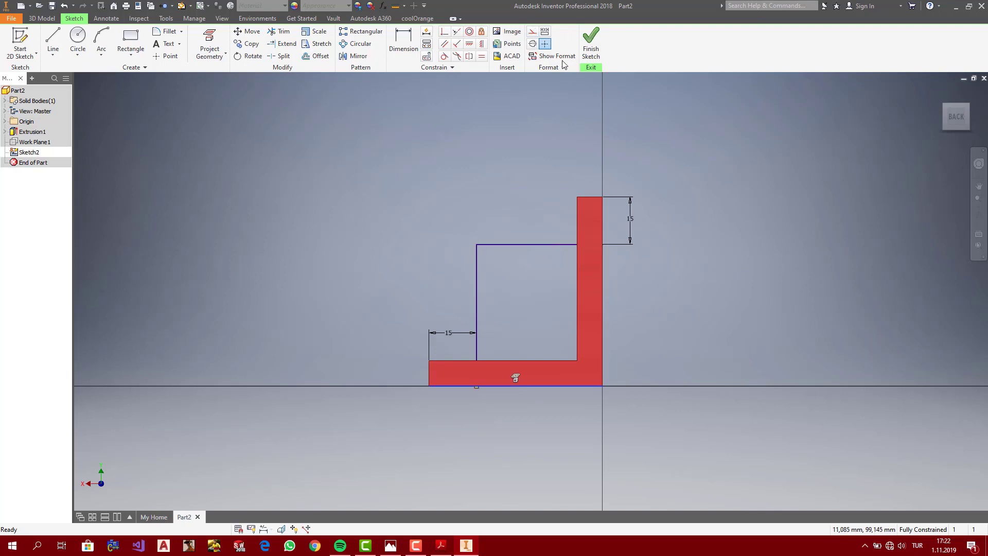
left_click(591, 42)
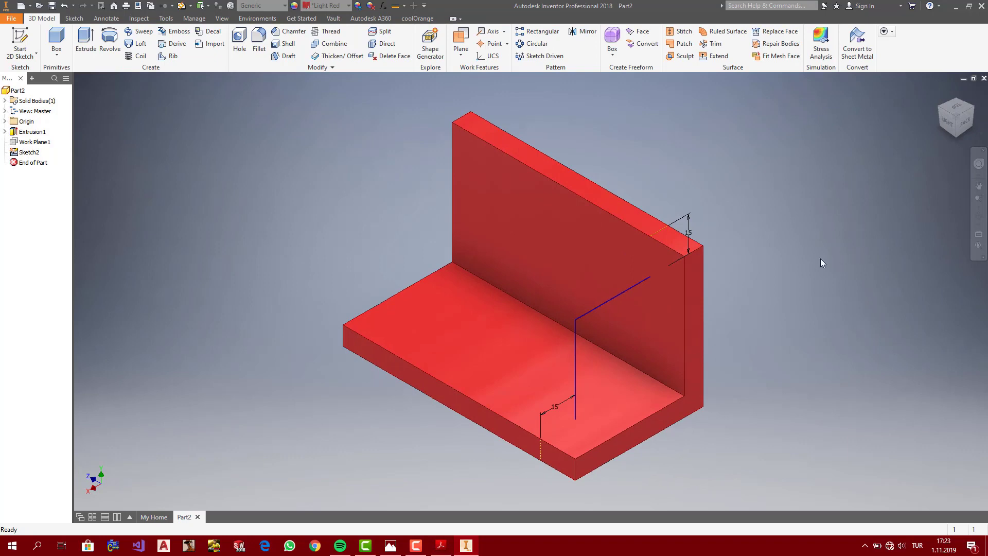
Step: Consult Part1.pdf for the base hole size and start a new sketch on the base's top face in Inventor
left_click(441, 545)
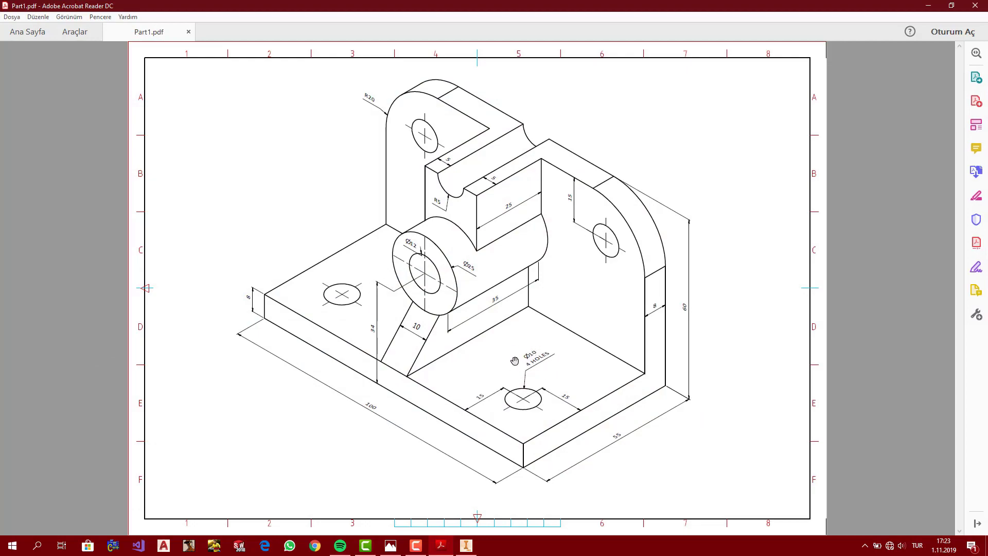
left_click(466, 545)
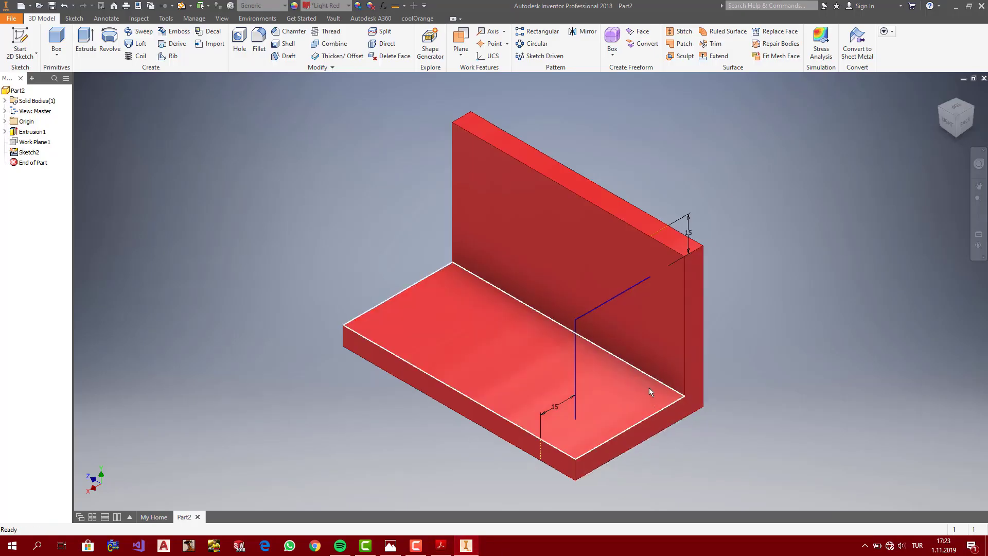
left_click(634, 398)
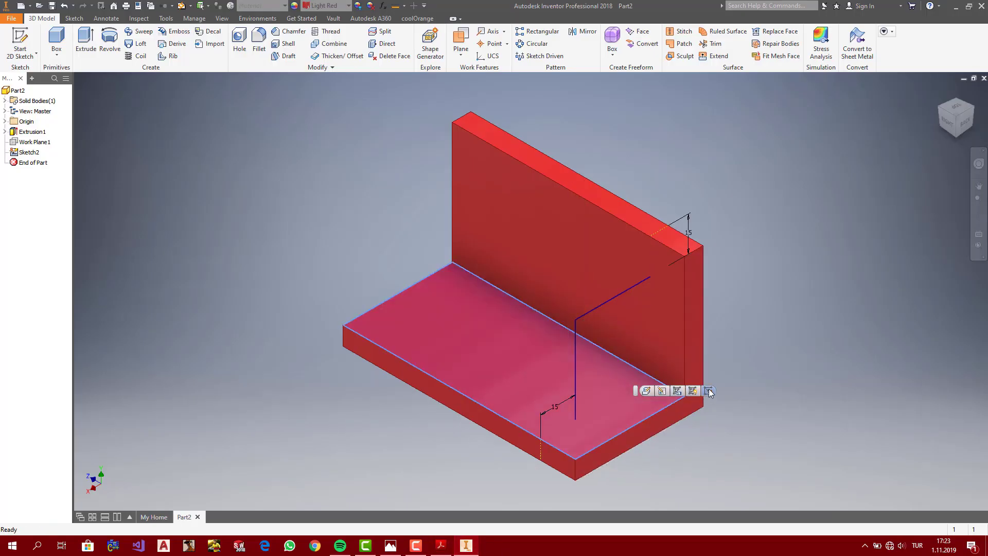
left_click(709, 390)
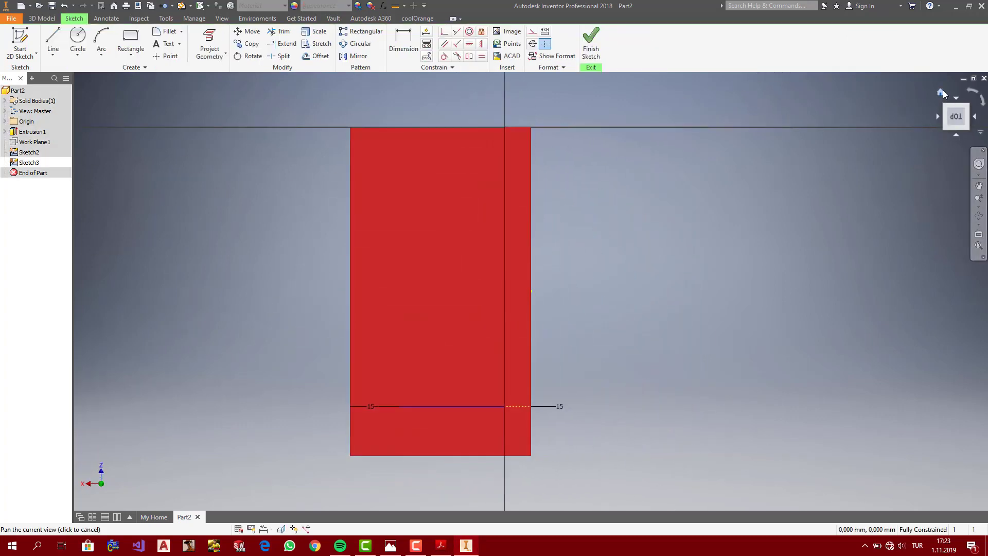
Step: Project the vertical hole-locating line onto the base-face sketch as a point
left_click(941, 93)
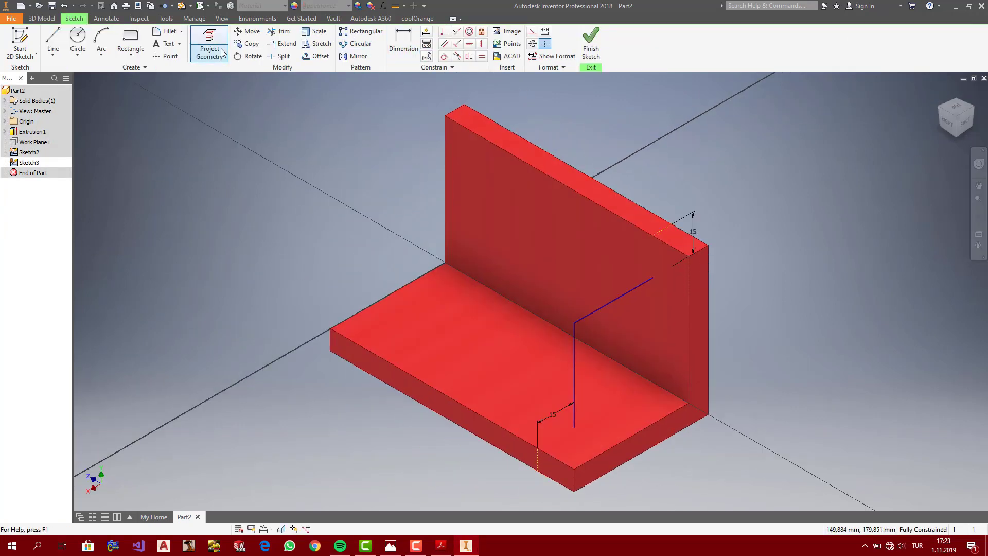
left_click(211, 46)
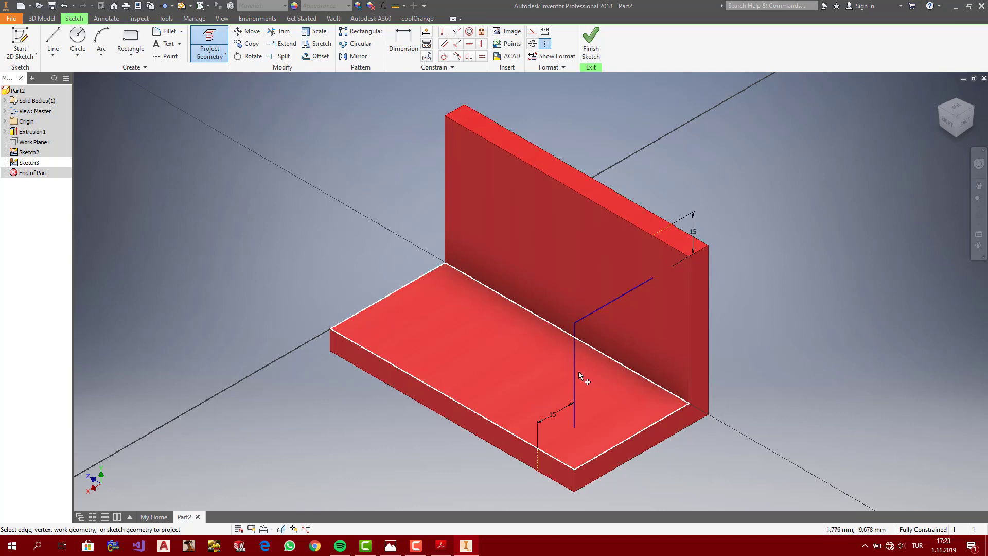
left_click(573, 366)
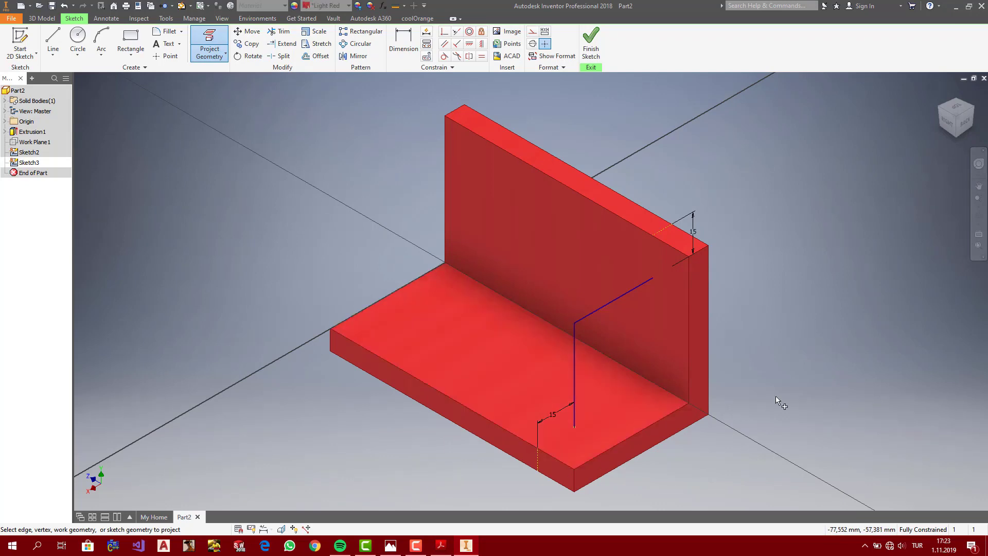
Step: Sketch a circle about 6.8 mm in diameter on the base's top face, centred on the projected end of the hole-locating line
left_click(77, 41)
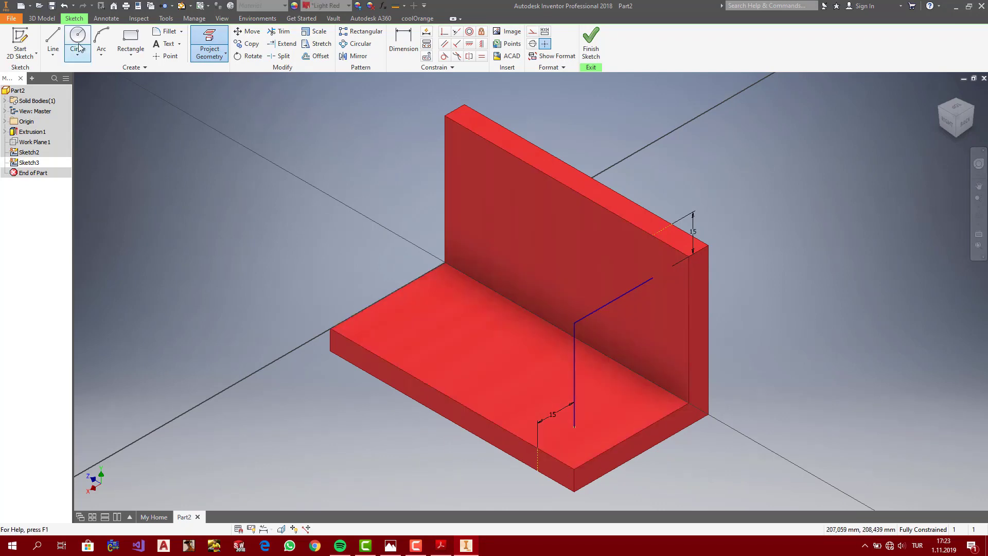
left_click(959, 109)
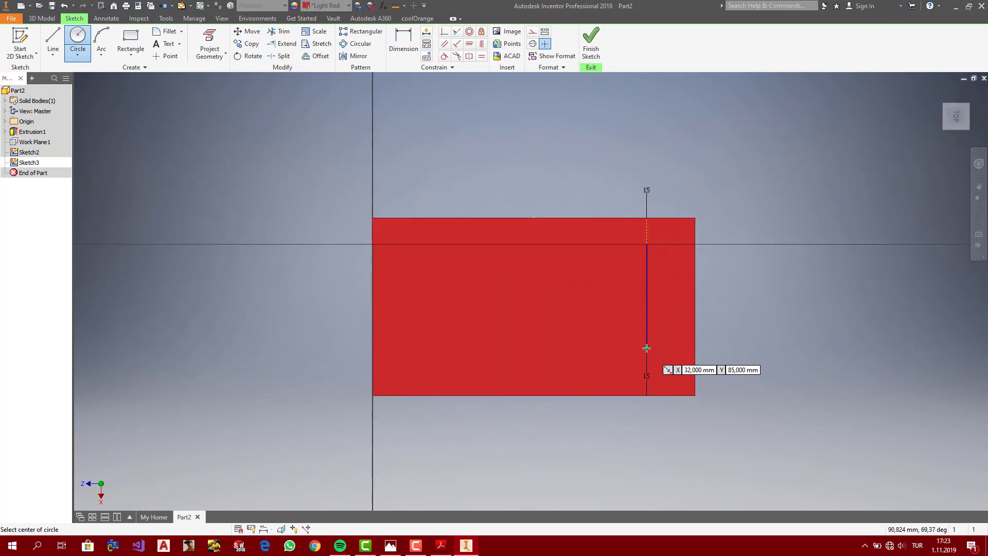
scroll(646, 348, "up", 5)
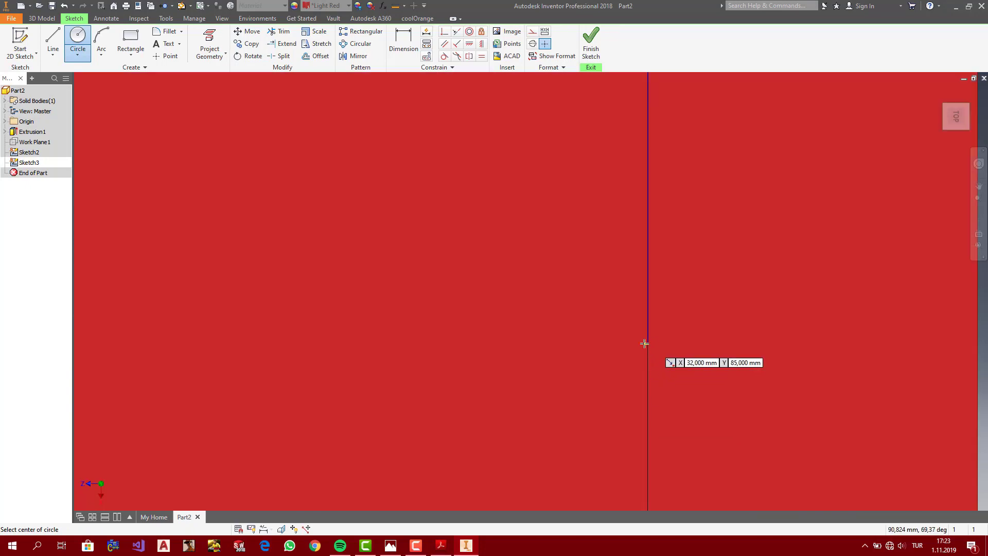
left_click(647, 344)
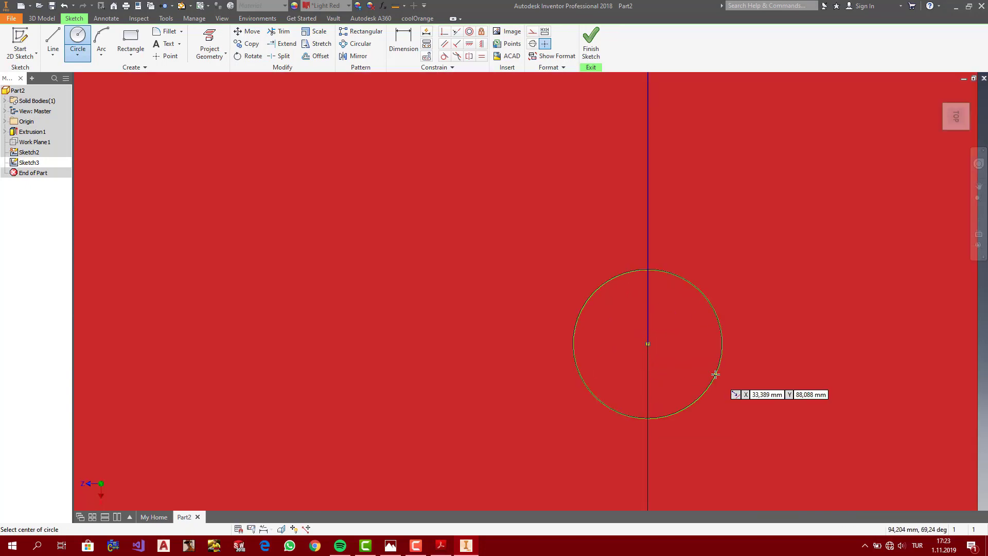
left_click(715, 375)
key("Escape")
Step: Check the hole diameter in Part1.pdf and set the base circle's diameter to 10 mm in Inventor
left_click(438, 549)
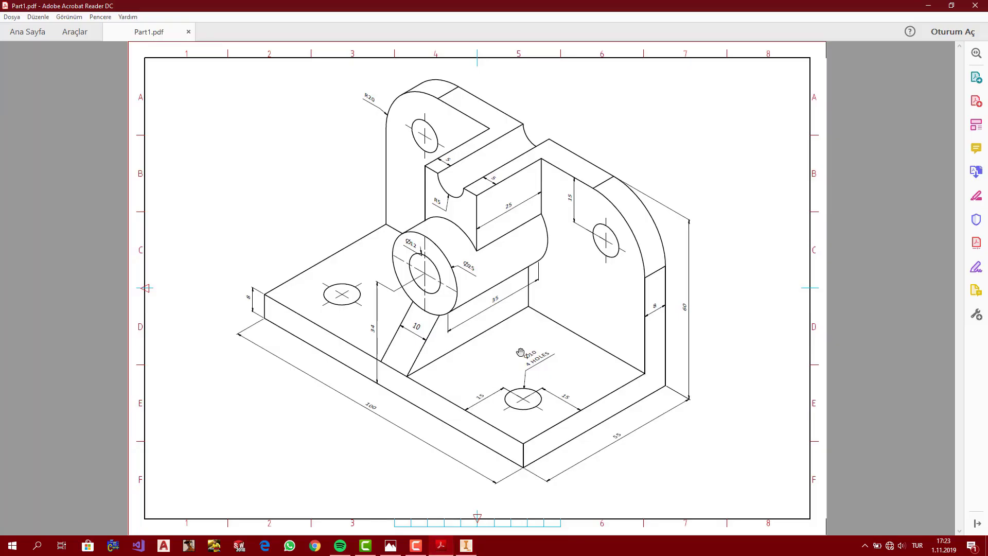
left_click(466, 545)
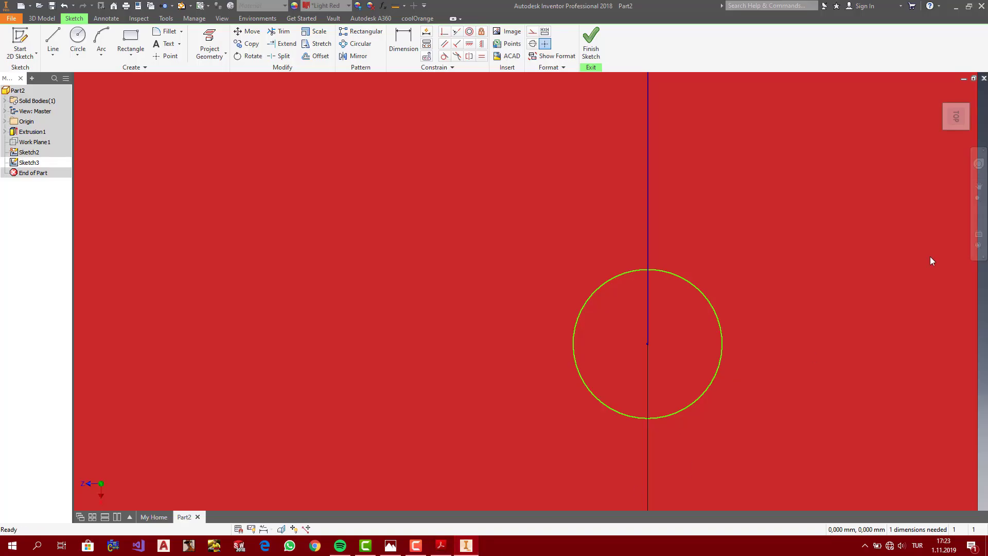
middle_click(916, 151)
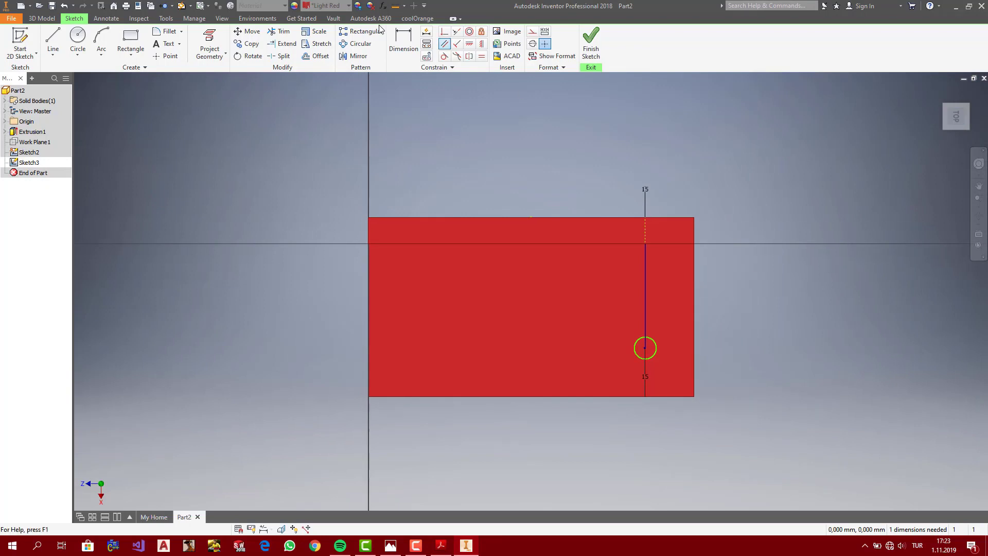
left_click(395, 47)
scroll(662, 329, "down", 2)
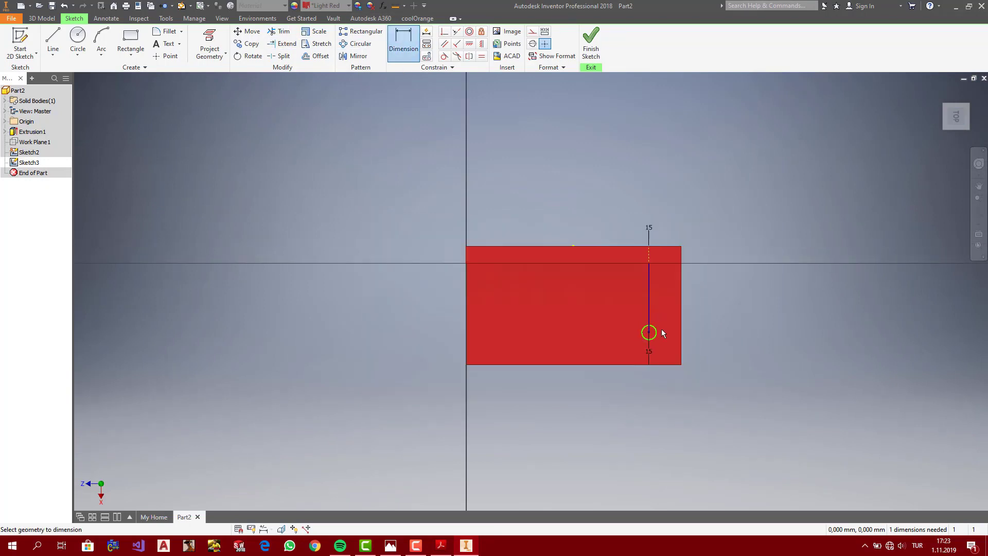
scroll(661, 319, "up", 5)
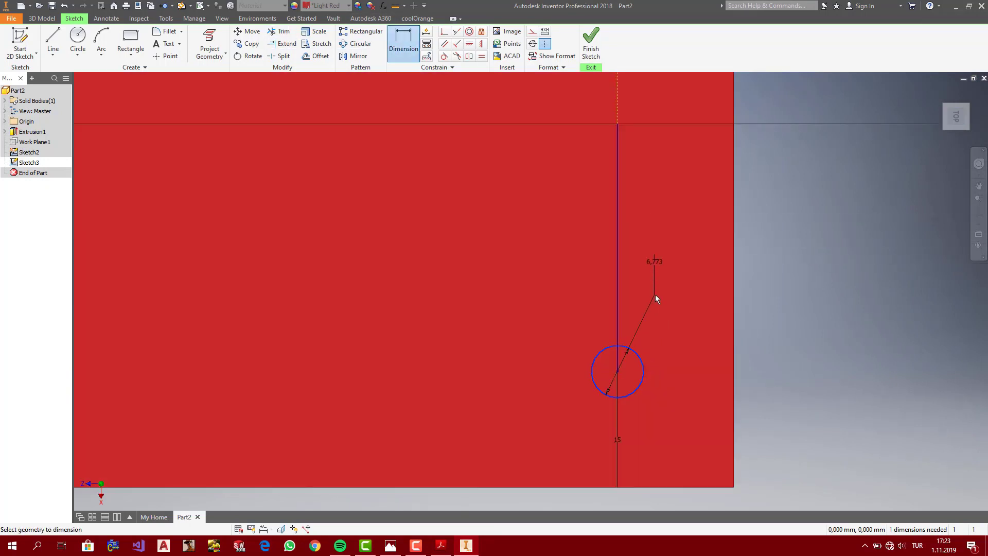
left_click(651, 320)
type("10")
key("Return")
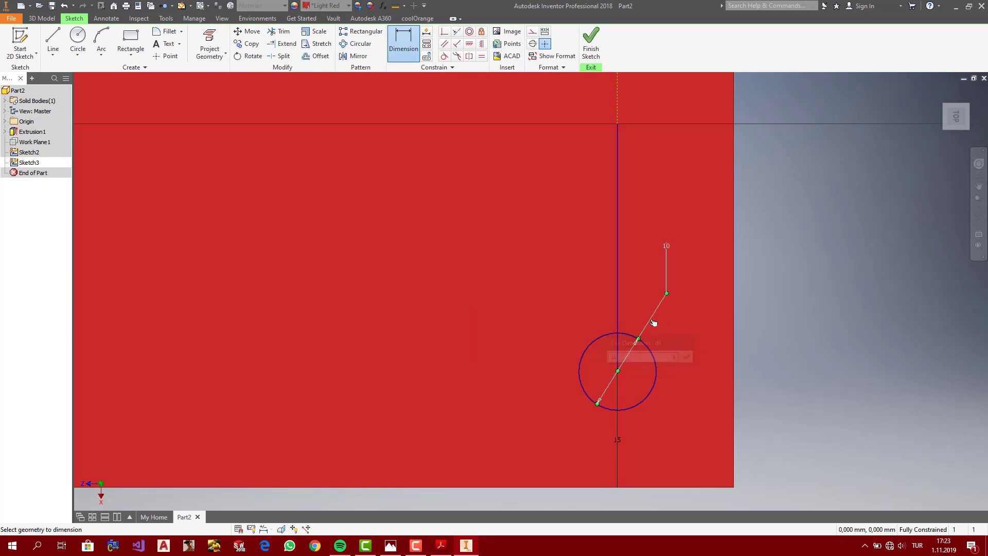
key("Escape")
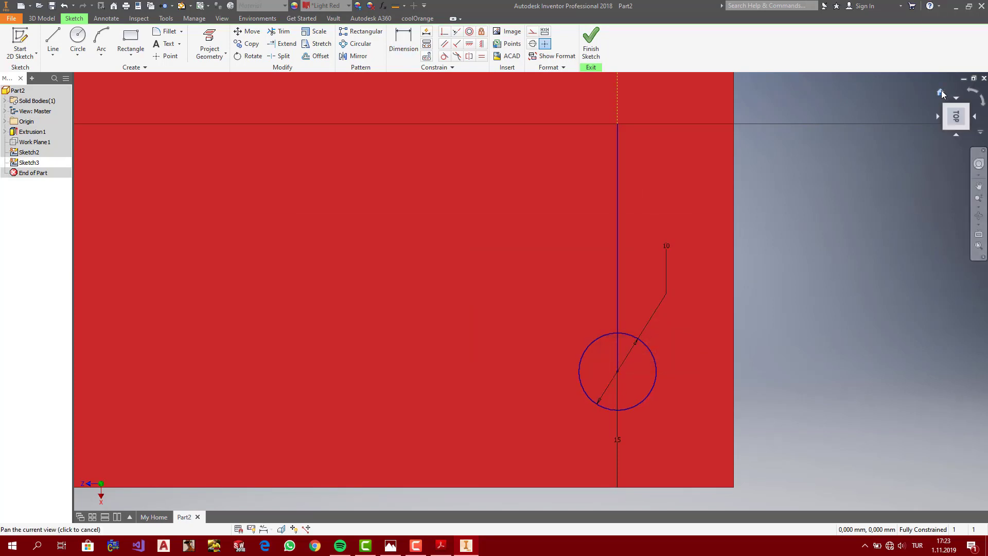
Step: Sweep the 10 mm circle as a cut along the bent hole-locating path, piercing both the base and the upright
left_click(941, 93)
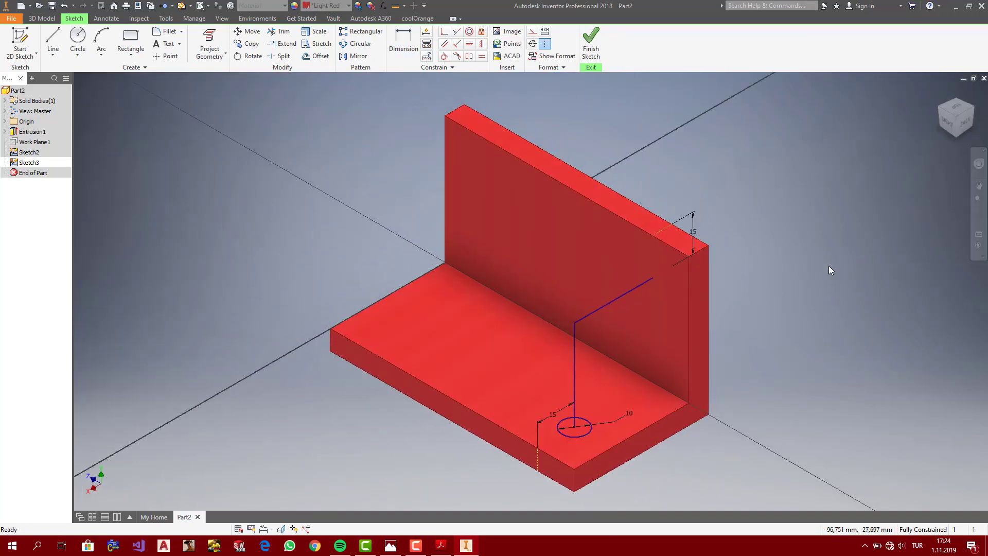
left_click(42, 18)
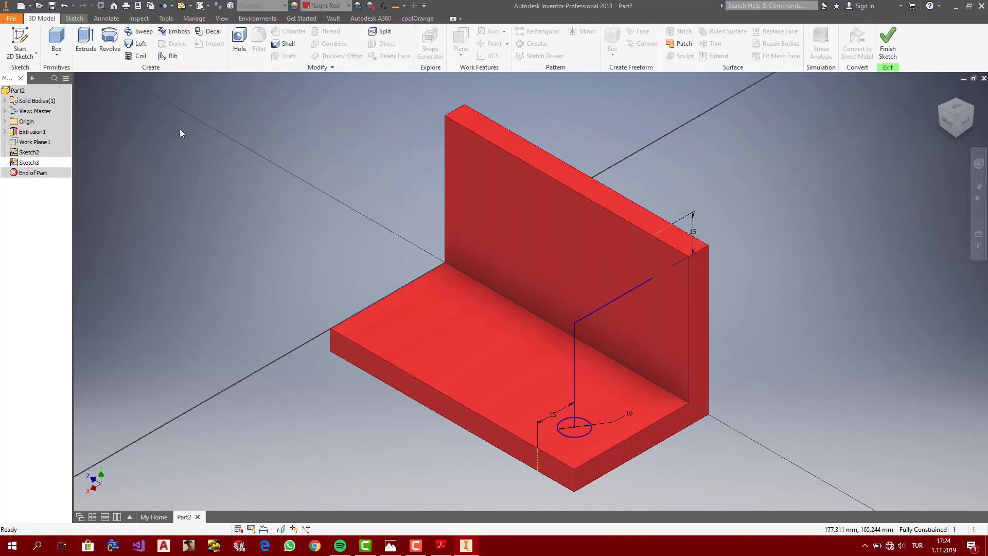
left_click(138, 32)
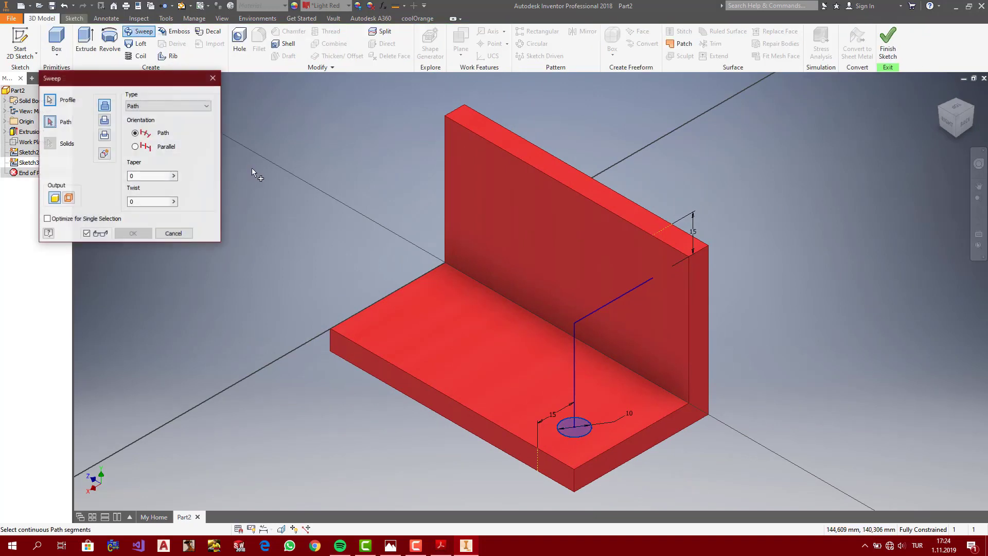
left_click(588, 315)
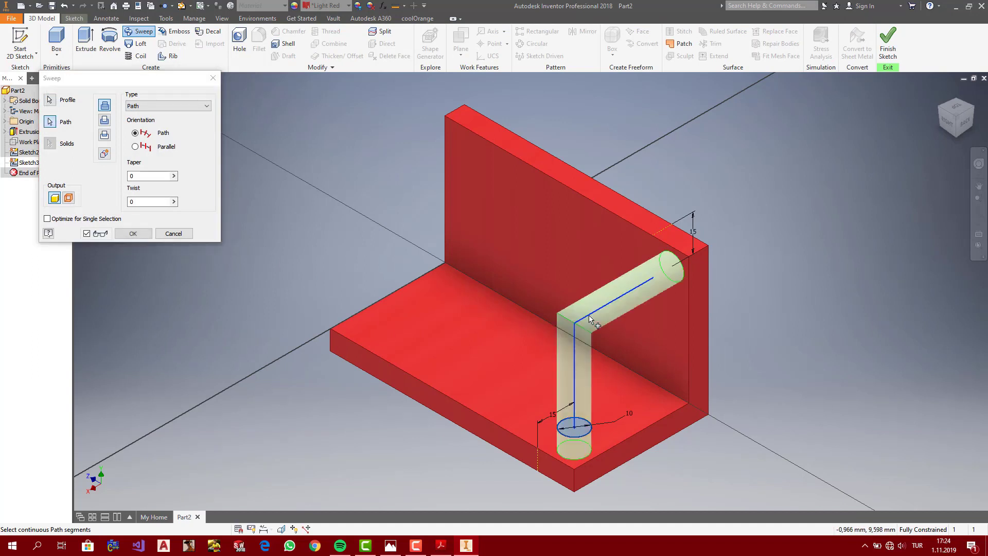
left_click(107, 122)
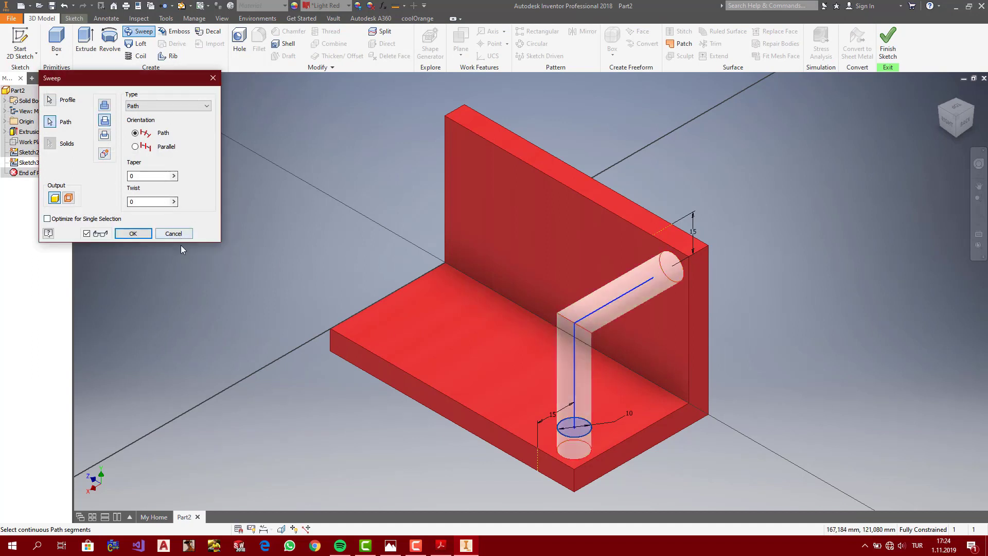
left_click_drag(972, 127, 971, 127)
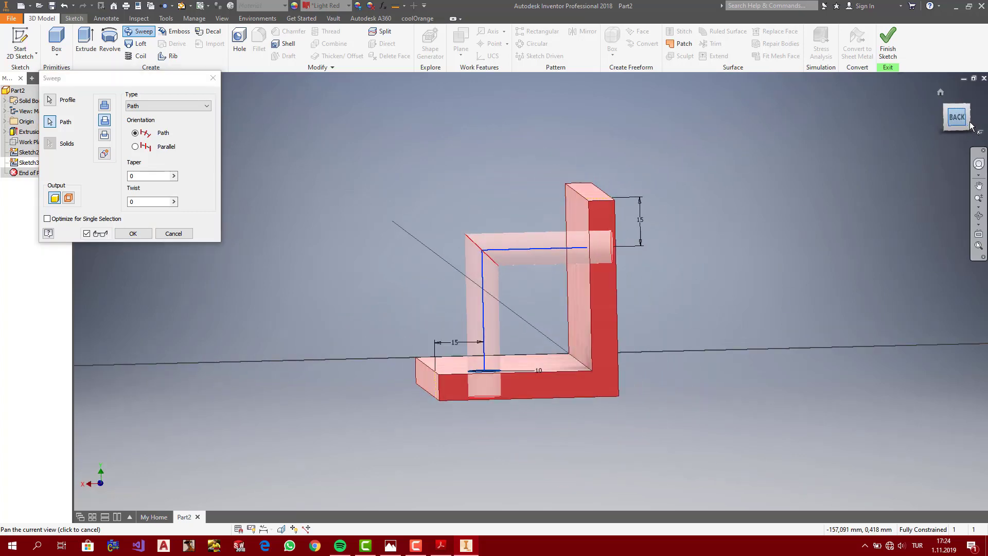
left_click(940, 93)
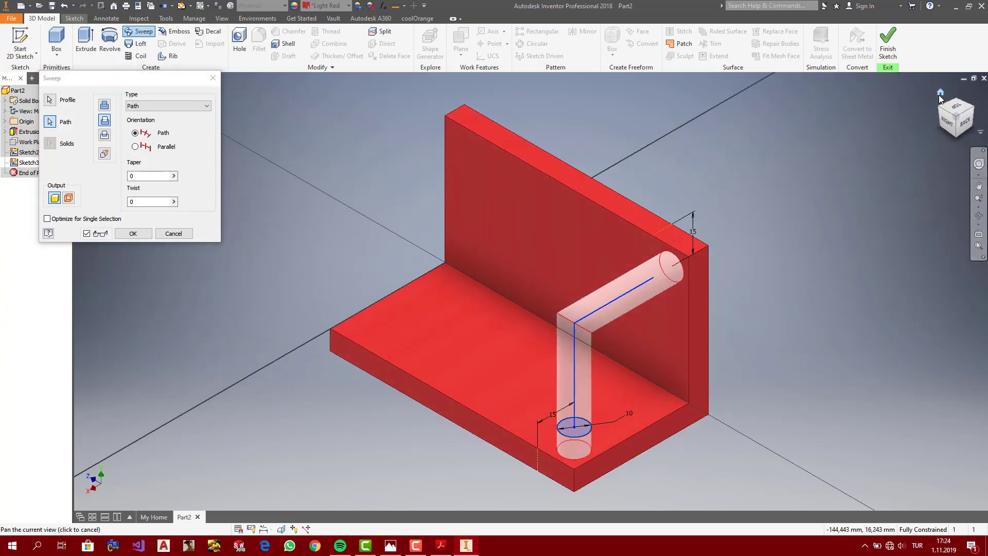
left_click(978, 114)
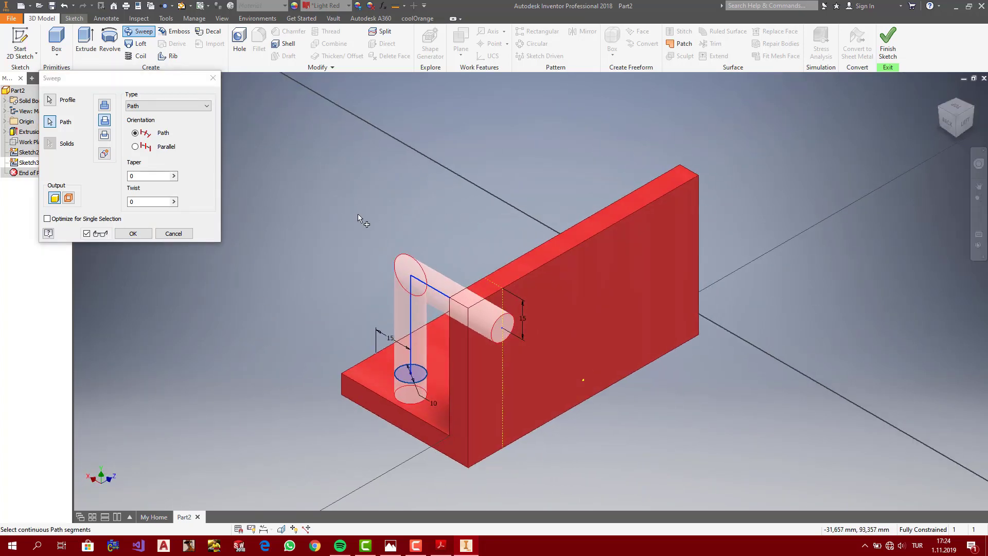
left_click(133, 234)
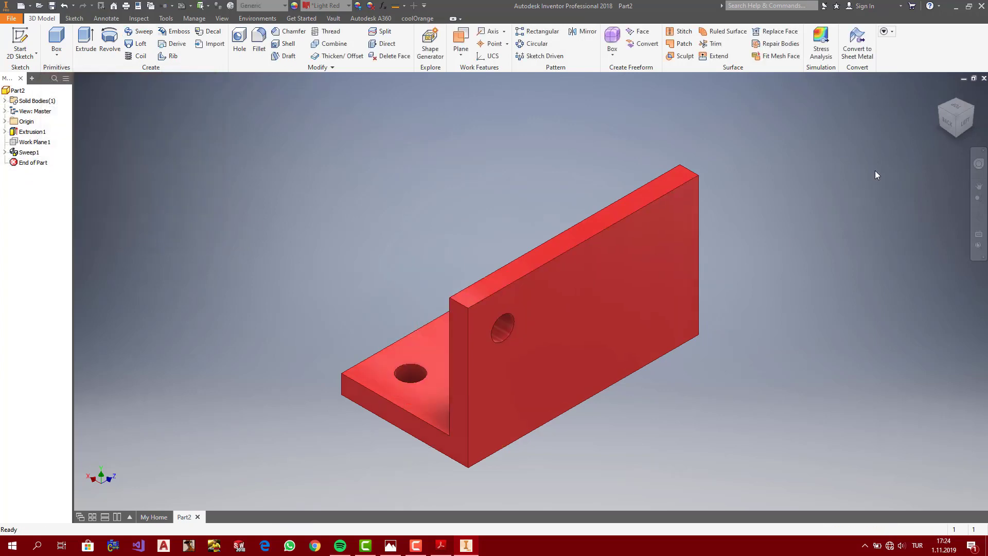
Step: Inspect the two cut holes from several directions and consult Part1.pdf for the remaining holes
left_click(938, 107)
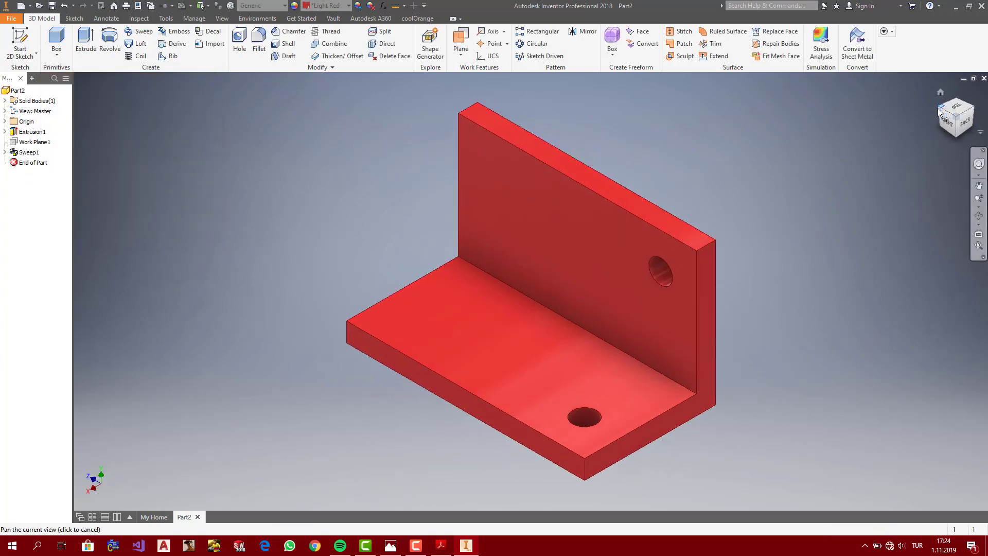
mouse_move(951, 121)
left_mouse_down()
mouse_move(937, 42)
mouse_move(918, 67)
mouse_move(937, 93)
left_mouse_up()
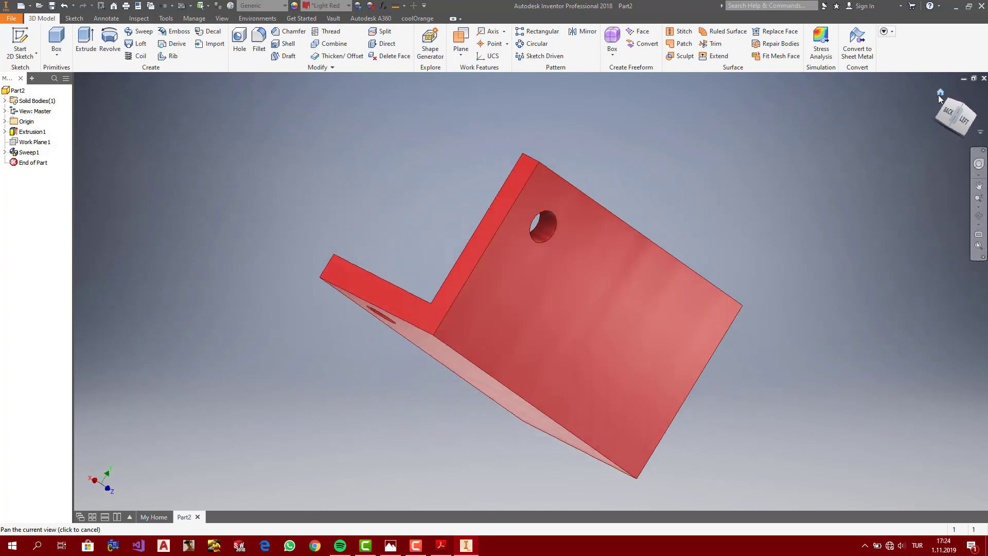
left_click(940, 93)
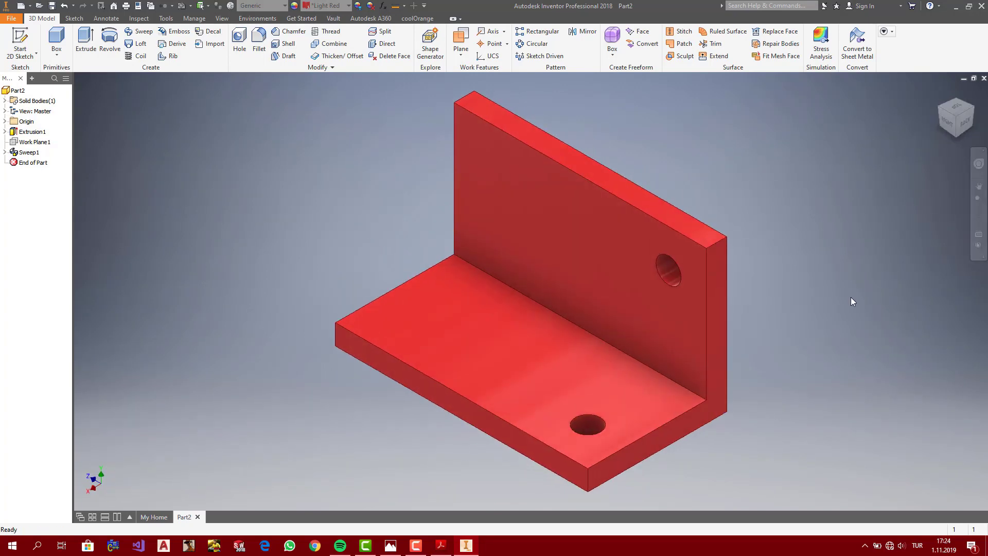
left_click(441, 546)
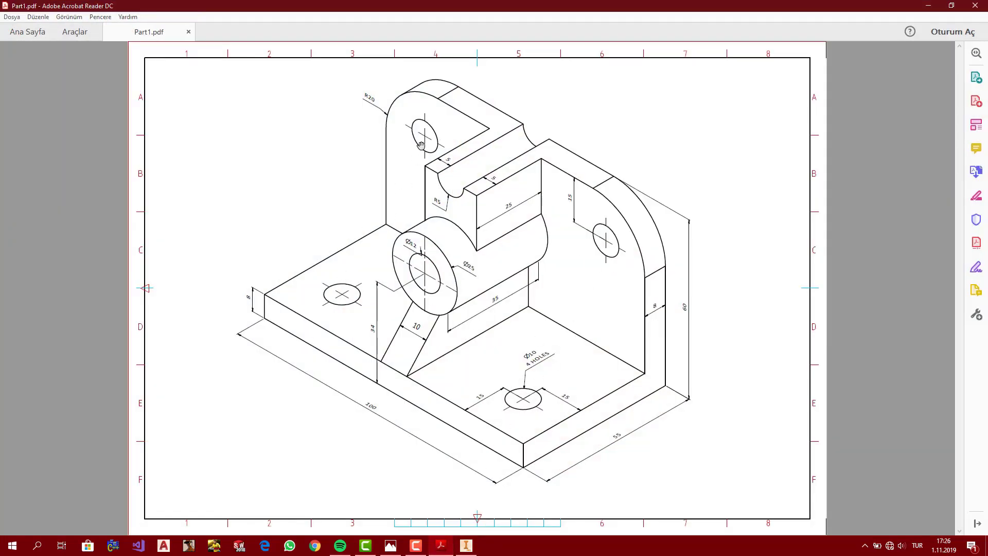
left_click(465, 546)
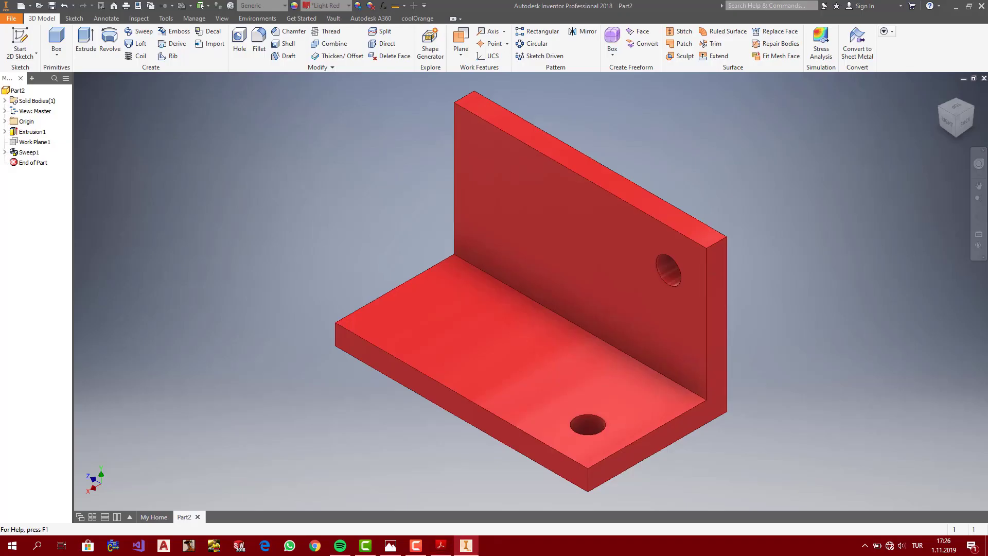
Step: Expand the origin geometry, select the XY Plane and examine where it crosses the bracket
left_click(4, 121)
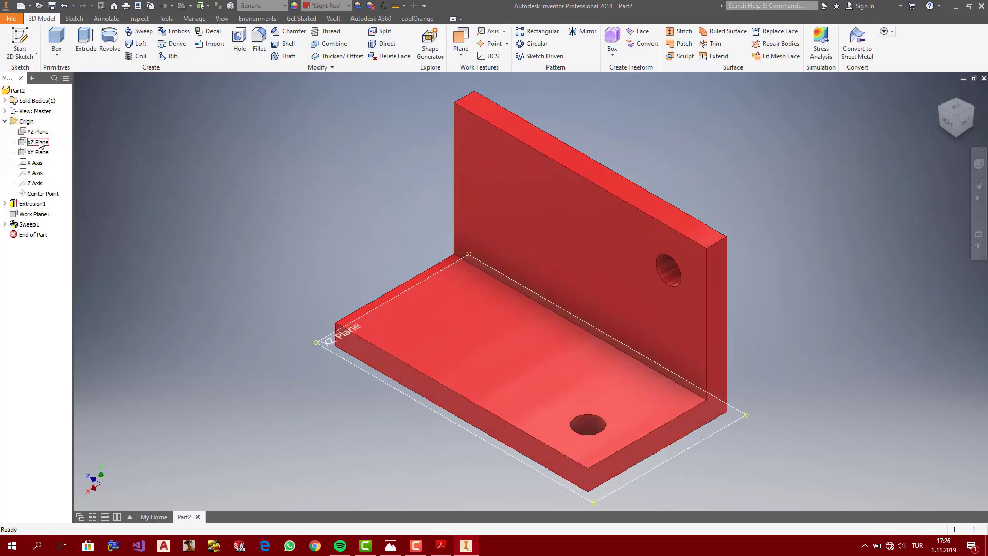
left_click(32, 154)
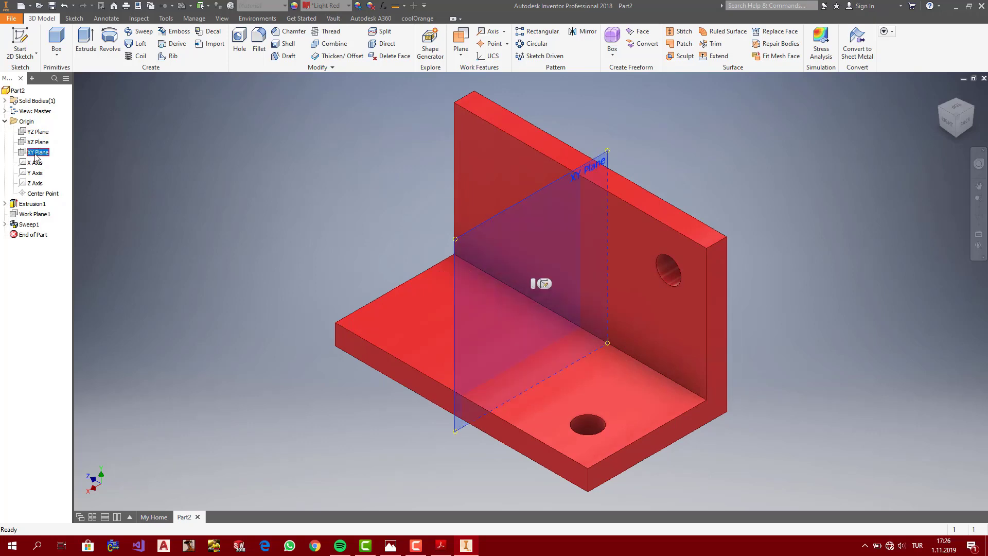
left_click_drag(952, 123, 940, 128)
left_click(943, 122)
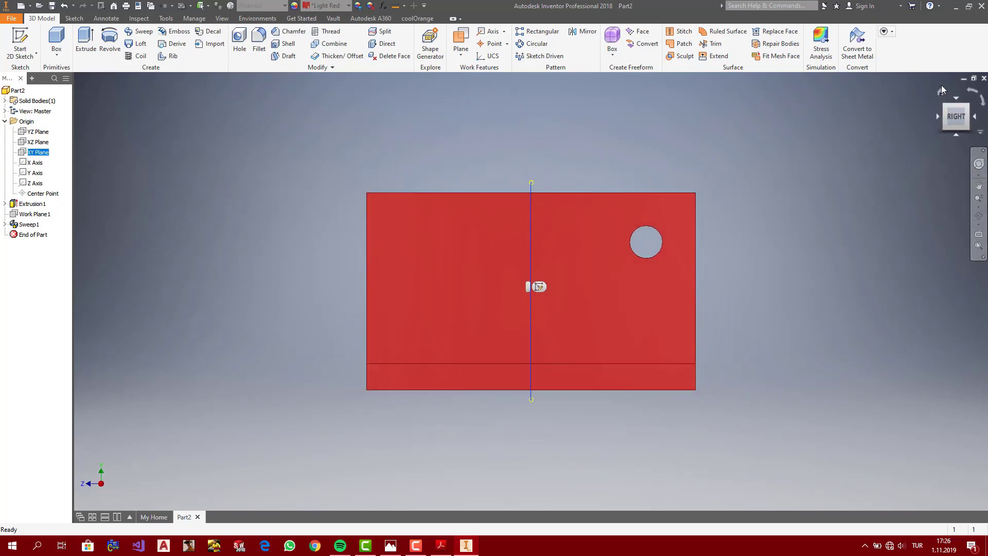
left_click(940, 93)
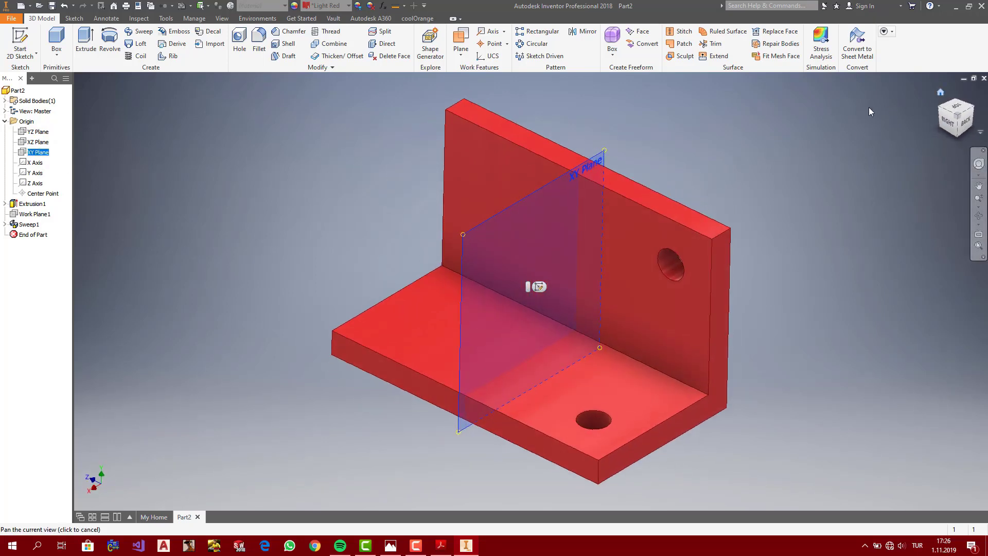
Step: Measure the distance from the XY Plane to the bracket's end face nearest the holes
left_click(139, 18)
left_click(14, 39)
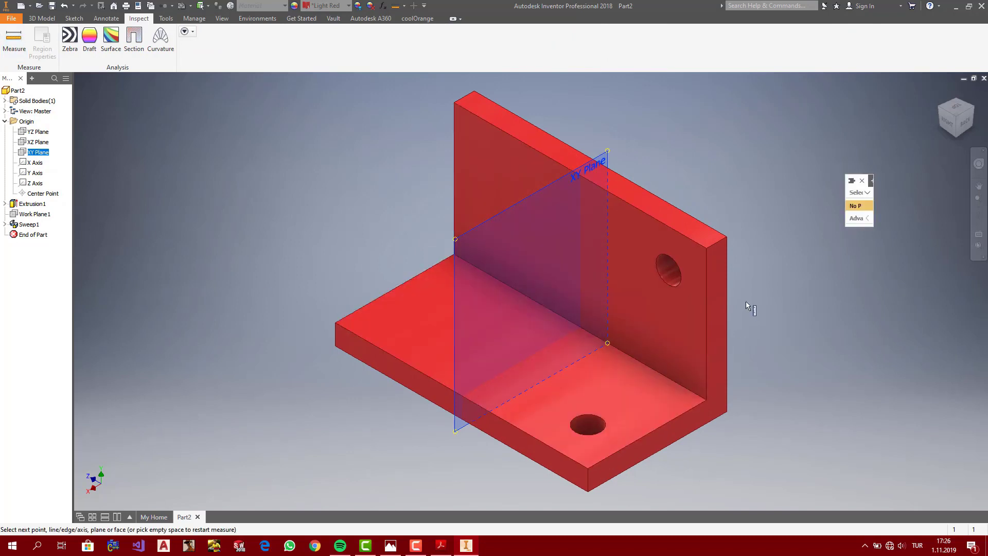
left_click(719, 291)
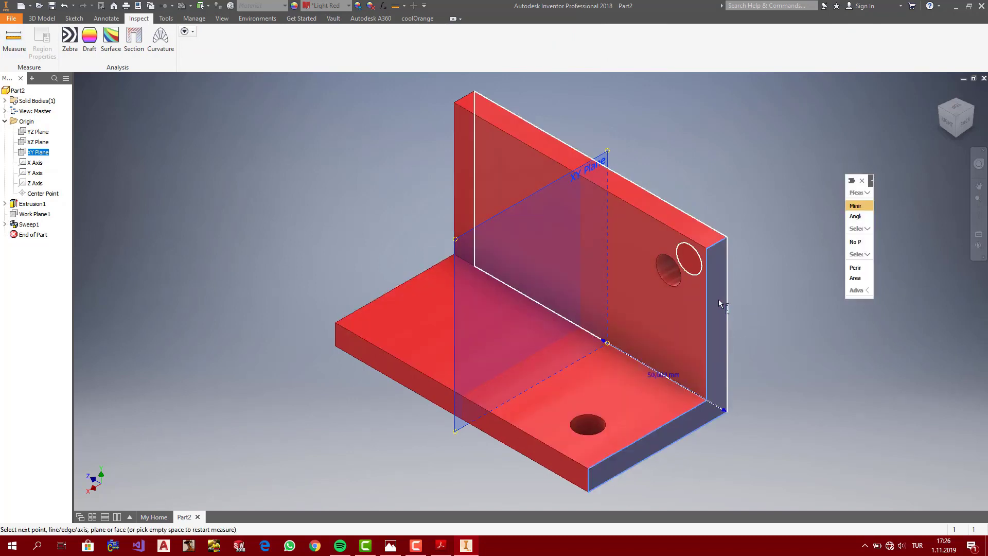
left_click(949, 124)
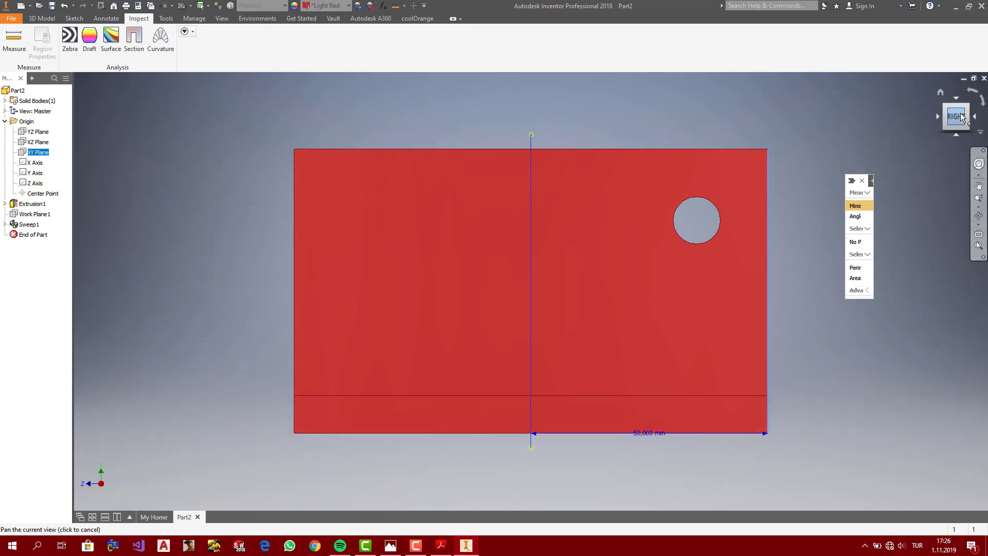
left_click(940, 92)
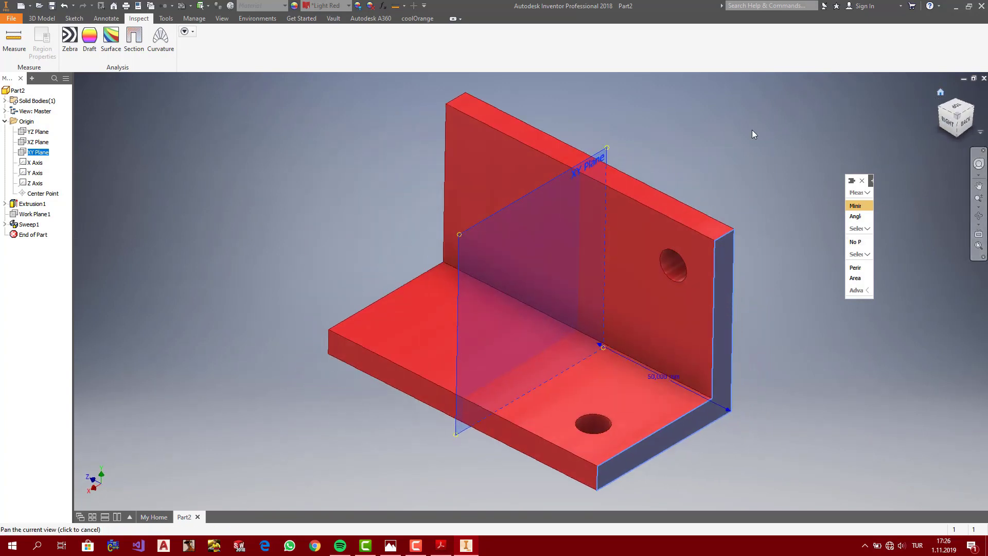
left_click(416, 144)
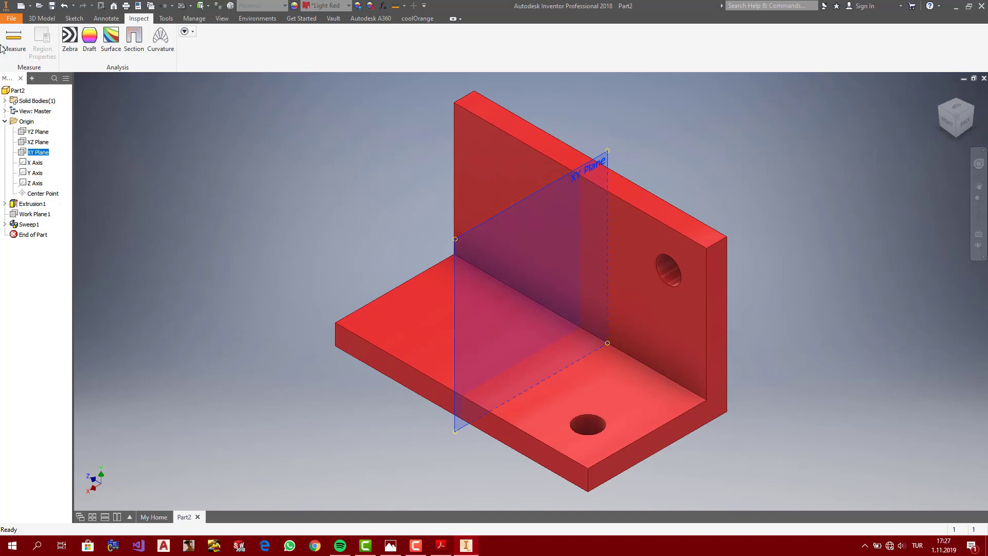
Step: Measure the distance from the XY Plane to the bracket's opposite end face and check the plane's position in the right view
left_click(937, 107)
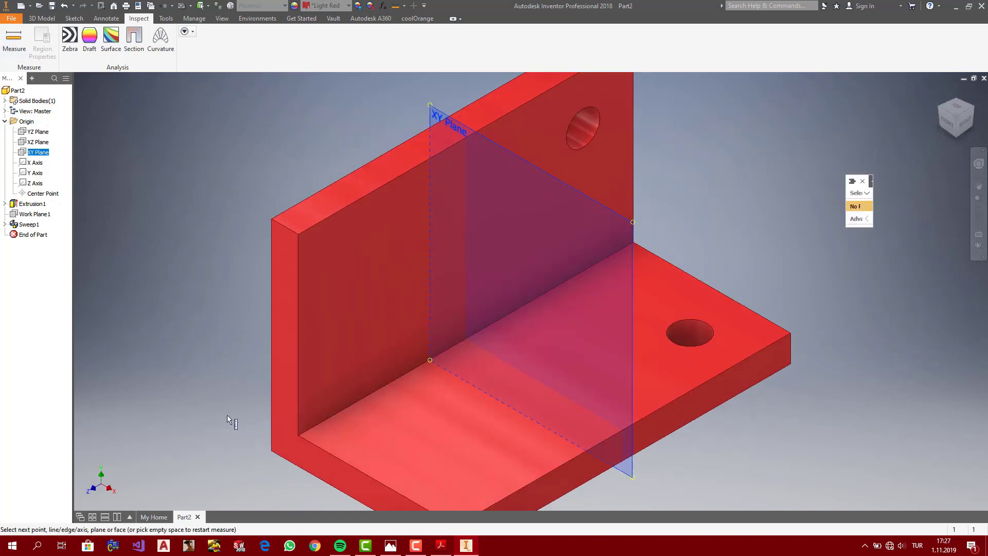
left_click(281, 310)
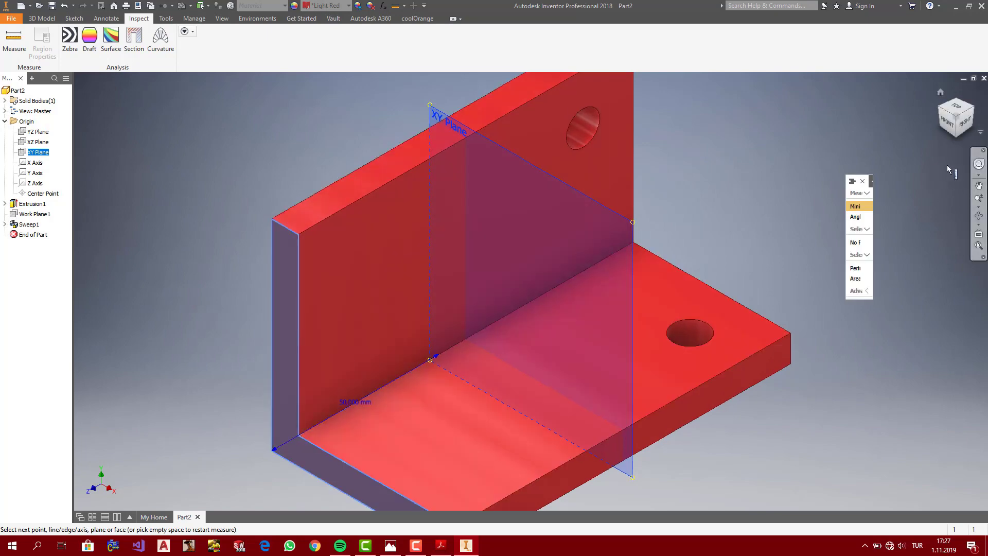
left_click(965, 122)
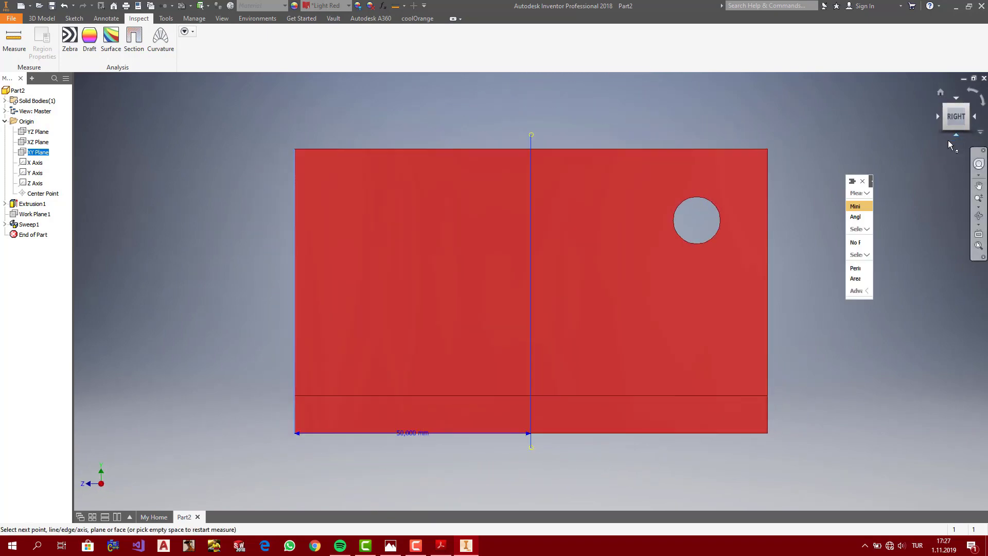
key("Escape")
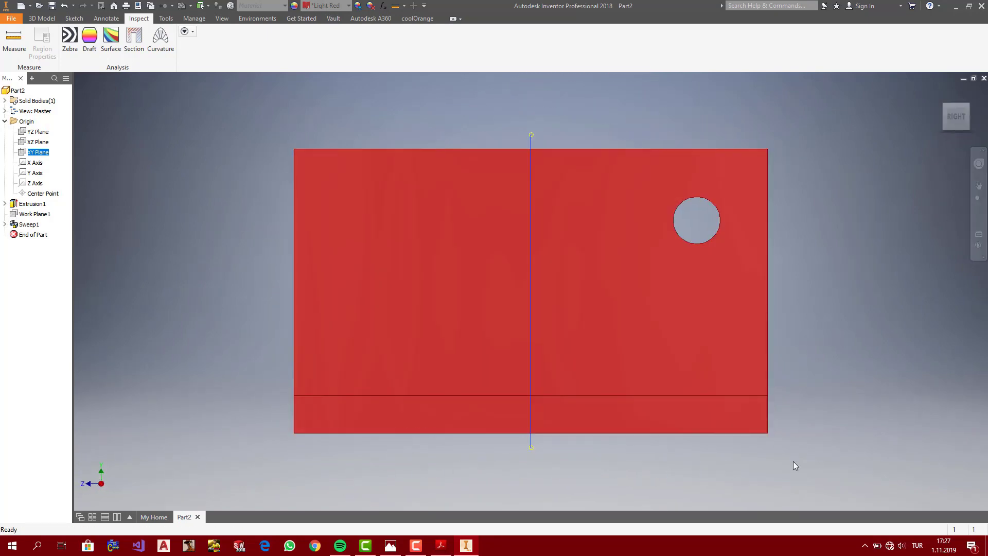
left_click(940, 94)
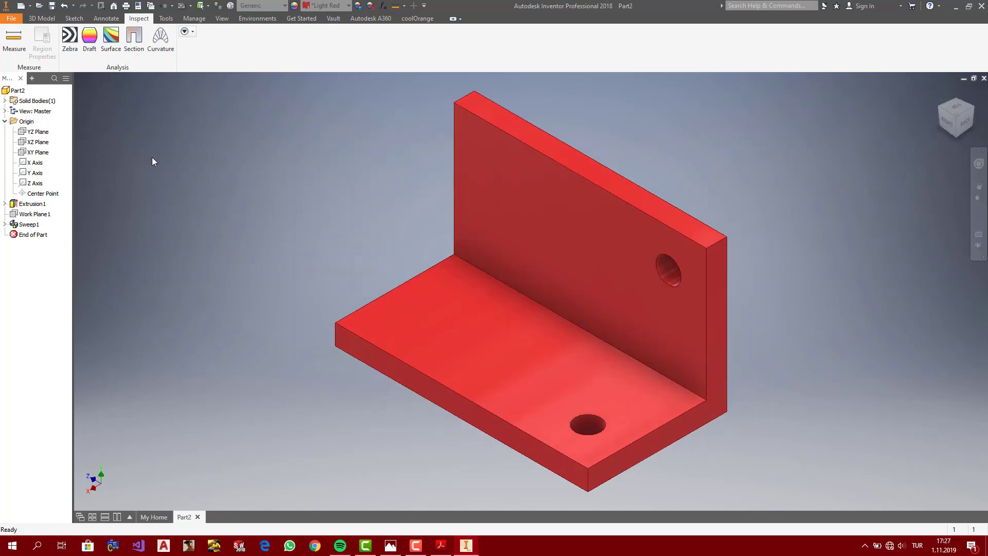
Step: Mirror the swept hole cut about the XY Plane to the other half of the bracket
left_click(41, 18)
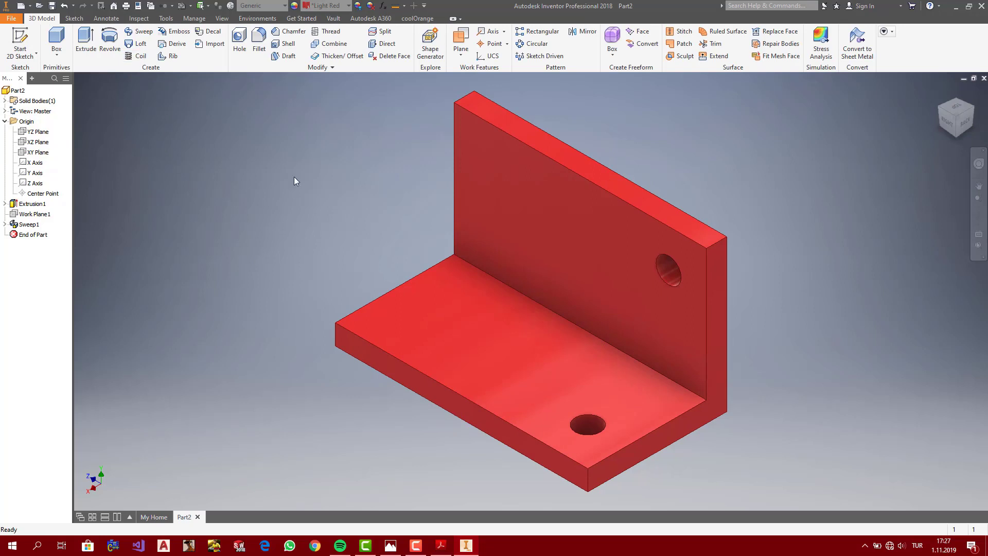
left_click(584, 32)
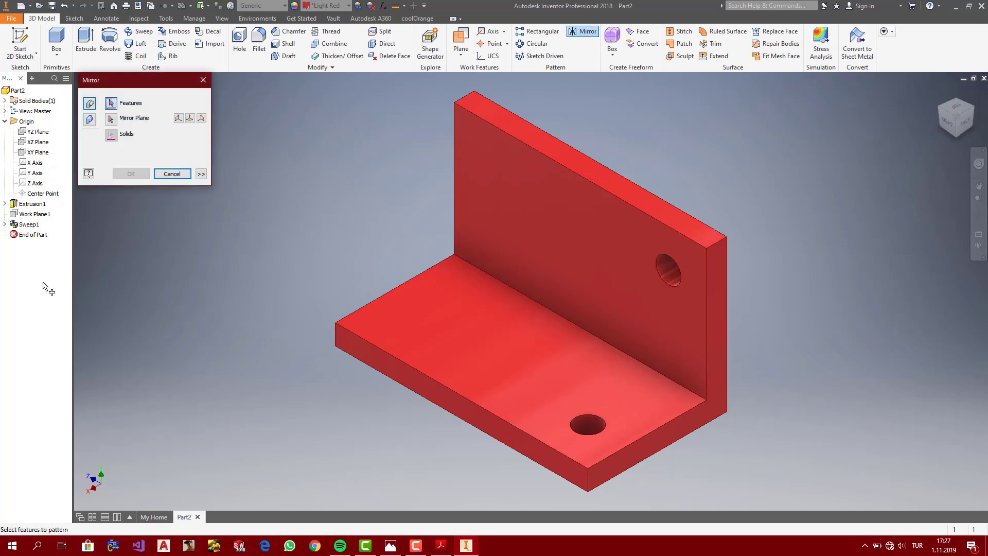
left_click(23, 225)
left_click(111, 119)
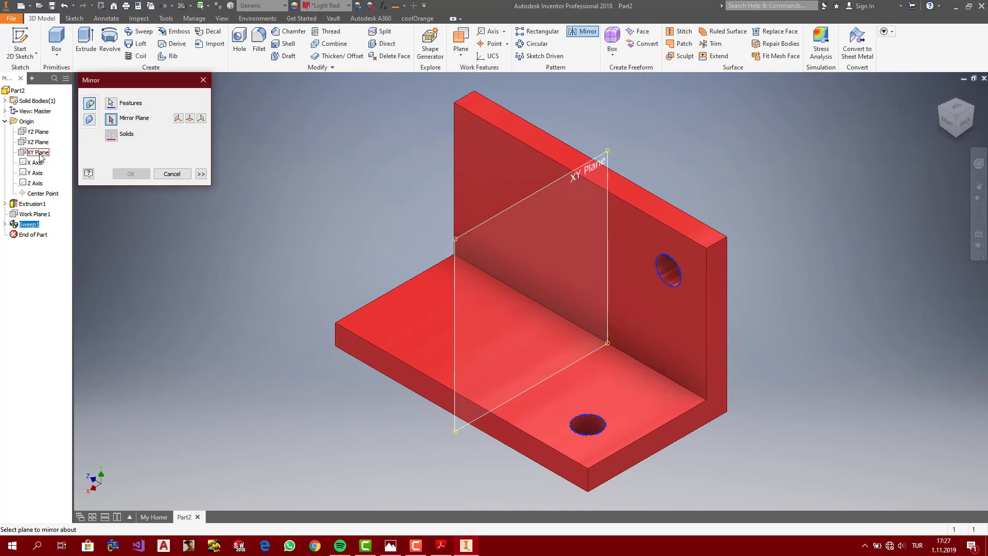
left_click(946, 129)
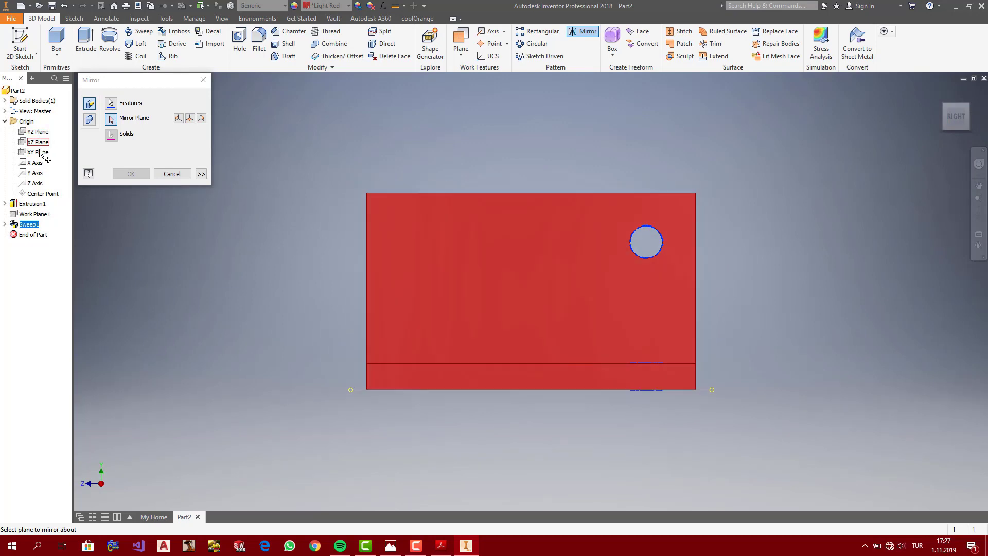
left_click(38, 152)
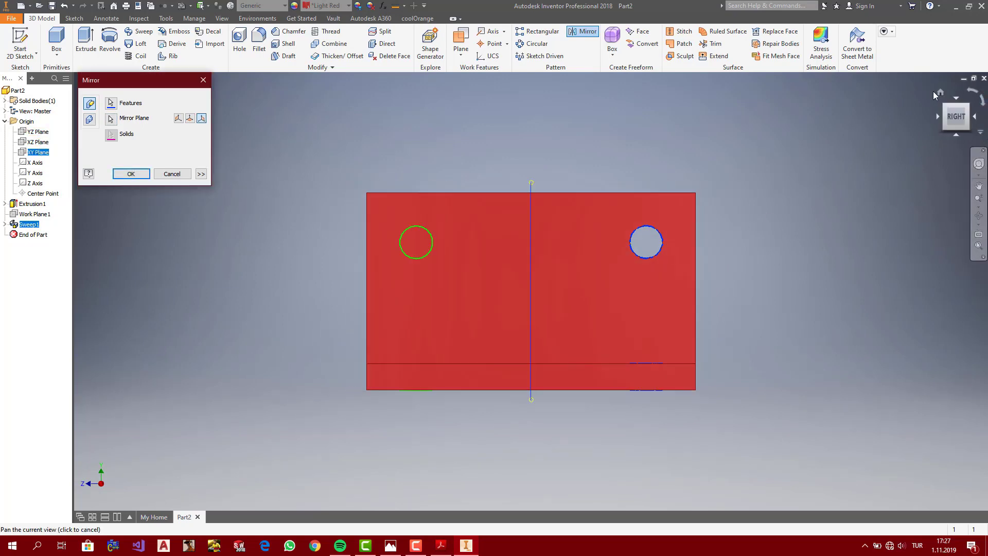
left_click(939, 96)
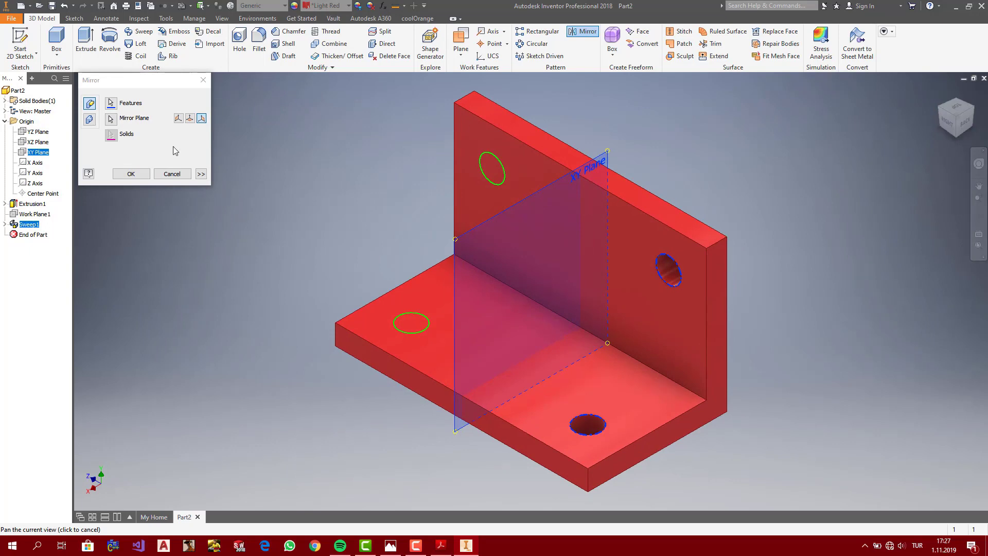
left_click(131, 174)
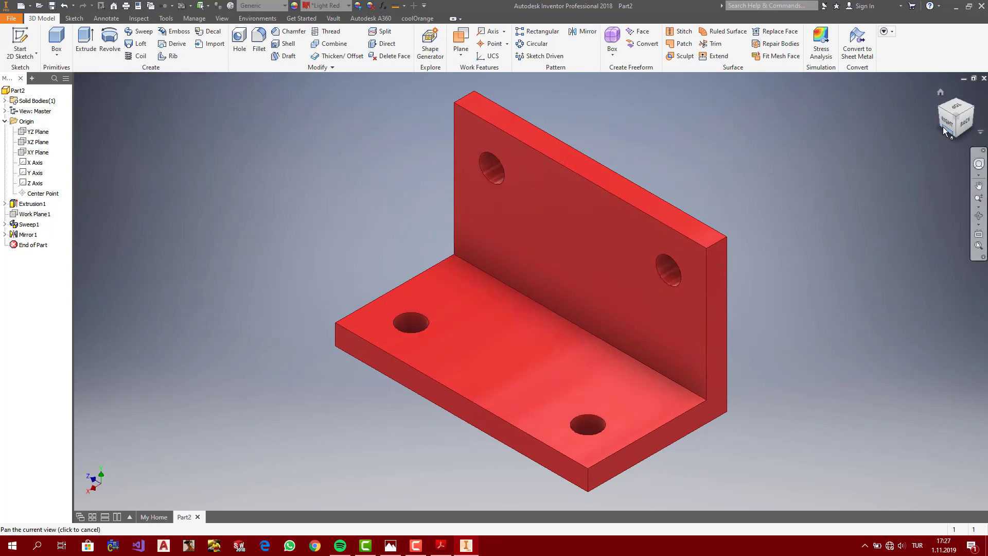
Step: Inspect the mirrored holes from other directions and consult Part1.pdf for the cylindrical boss on the upright
left_click(940, 107)
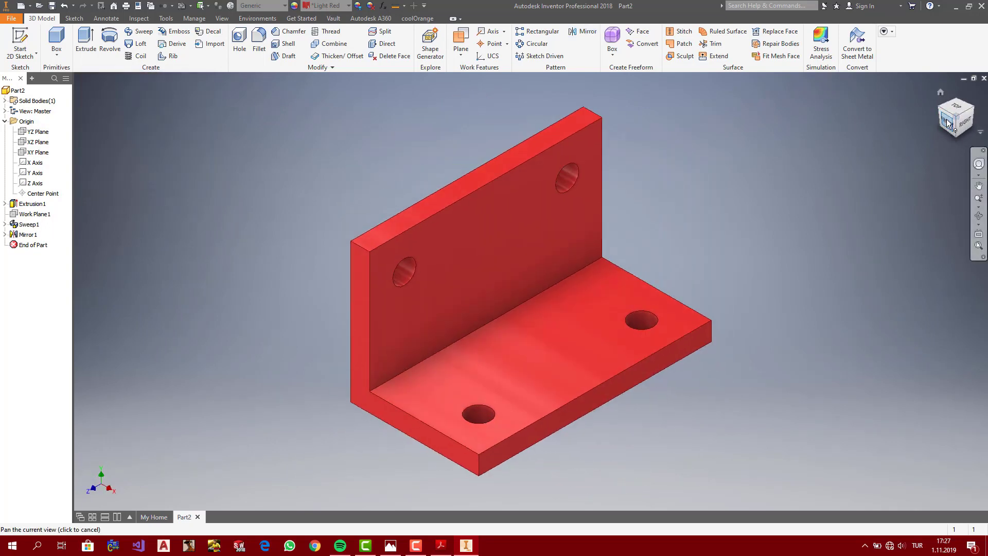
left_click_drag(948, 129, 945, 92)
left_click(941, 93)
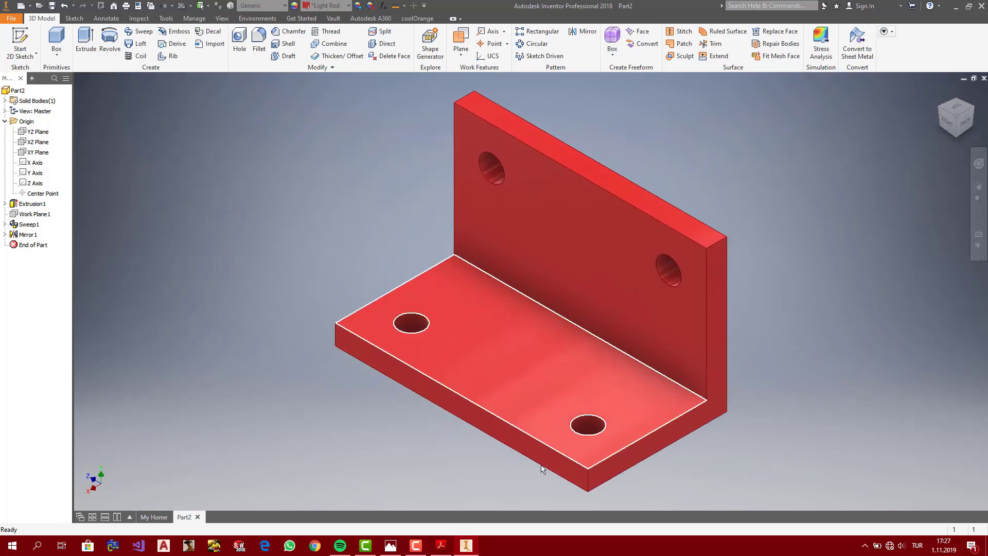
left_click(441, 547)
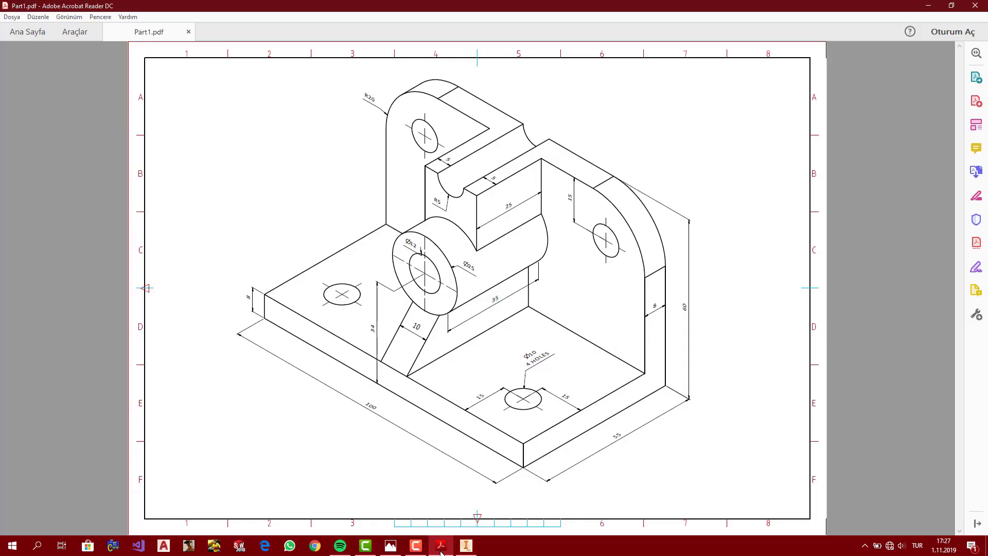
left_click(441, 546)
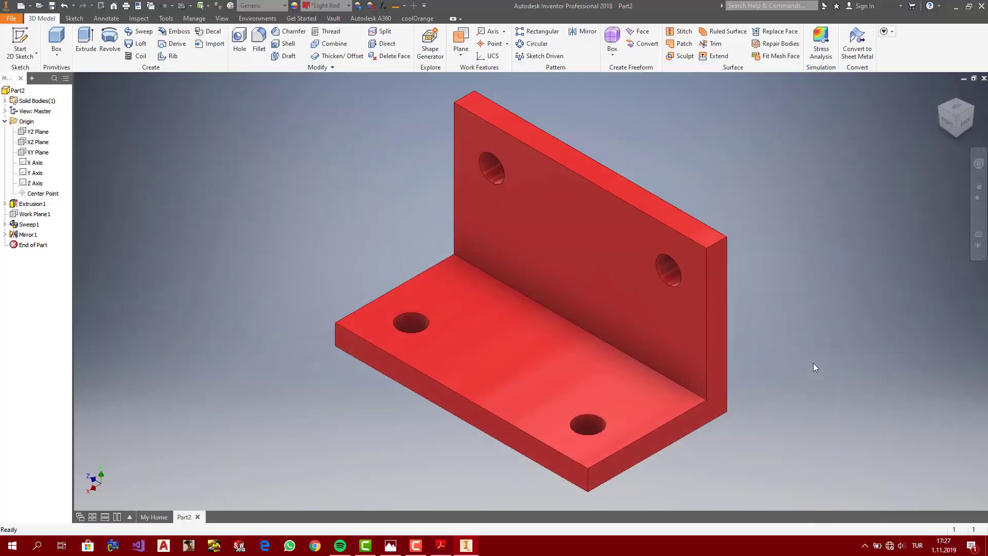
left_click(441, 546)
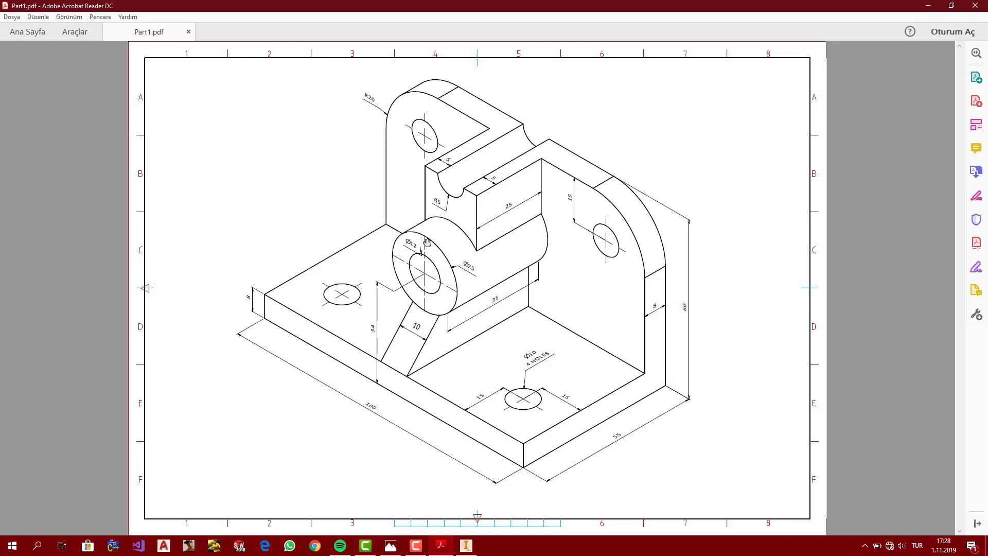
left_click(466, 545)
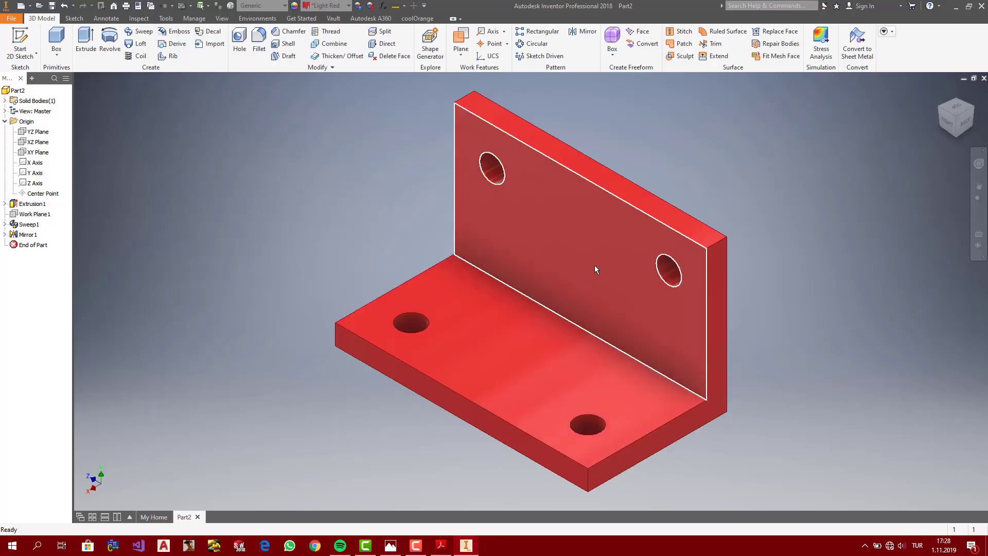
Step: Start a sketch on the upright's inner face and draw a circle about 23 mm in diameter between the two holes
left_click(595, 265)
left_click(668, 258)
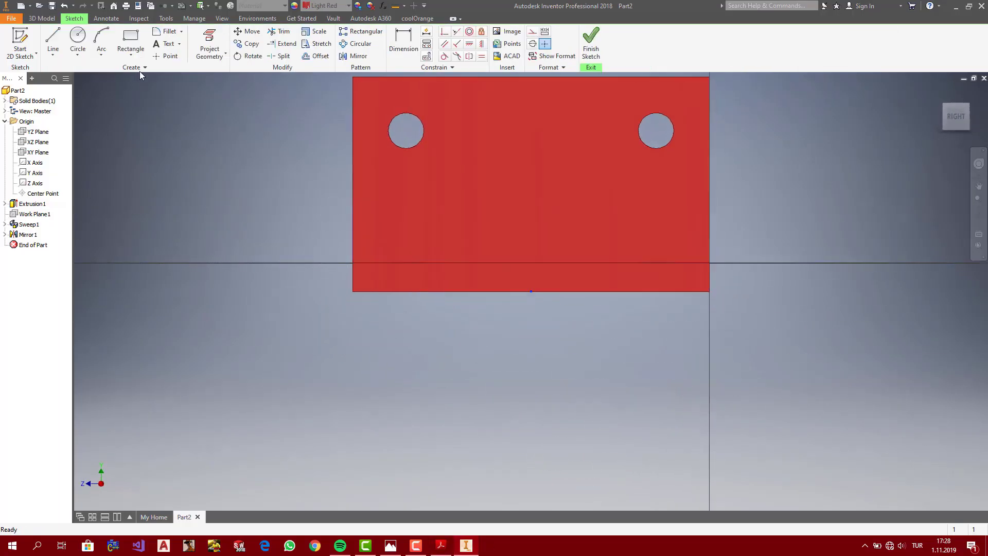
left_click(72, 39)
left_click(502, 160)
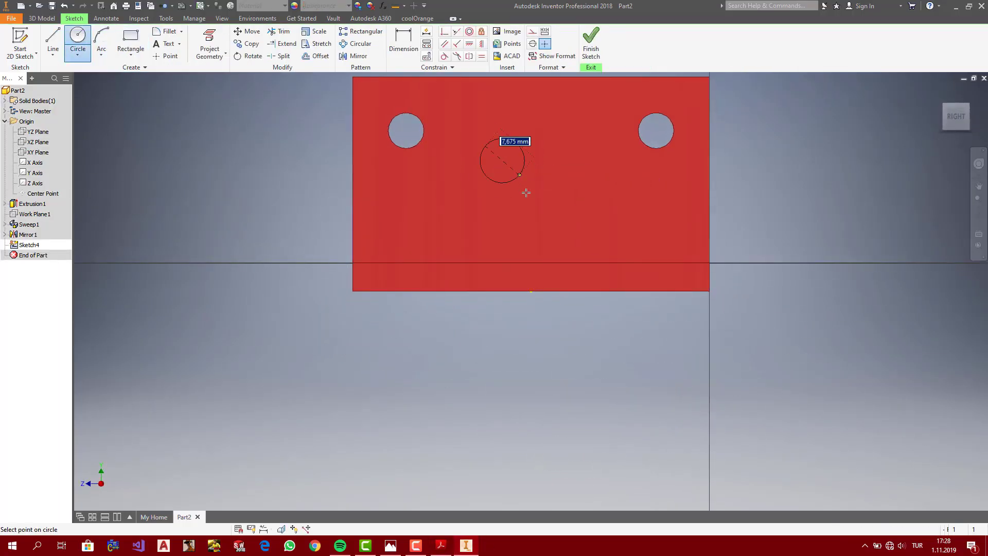
left_click(526, 193)
key("Escape")
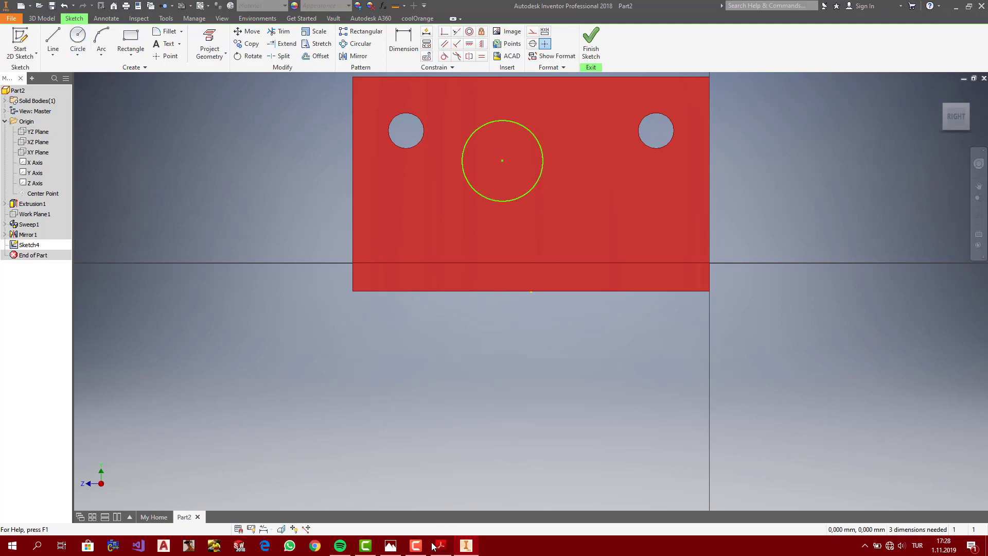
Step: Check the boss diameter in Part1.pdf and dimension the sketched circle to 25 mm diameter
left_click(441, 545)
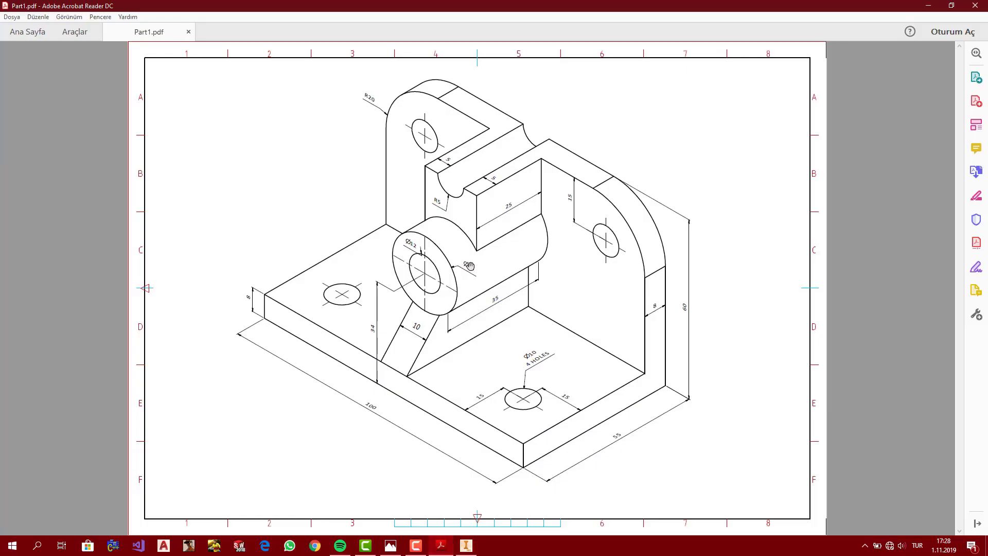
left_click(466, 545)
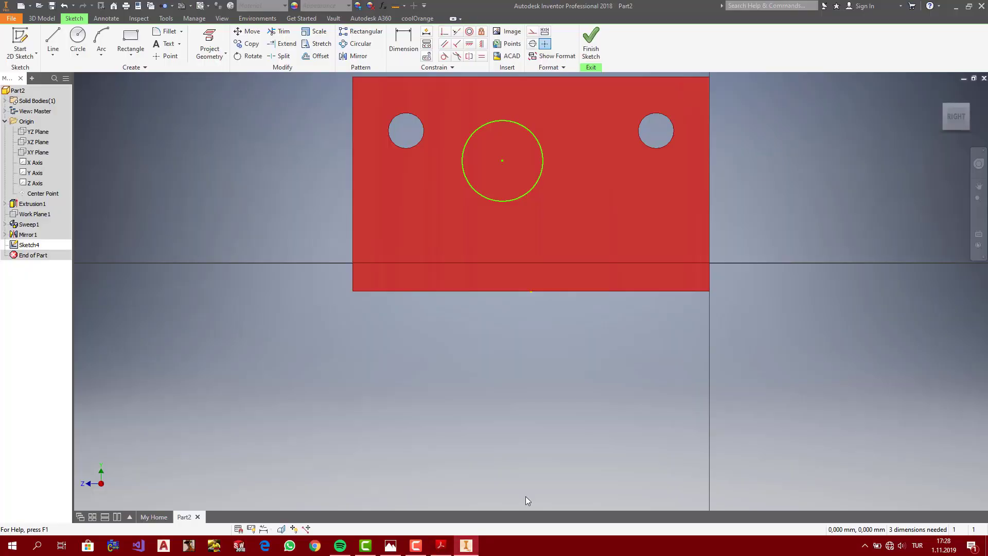
key("d")
left_click(415, 44)
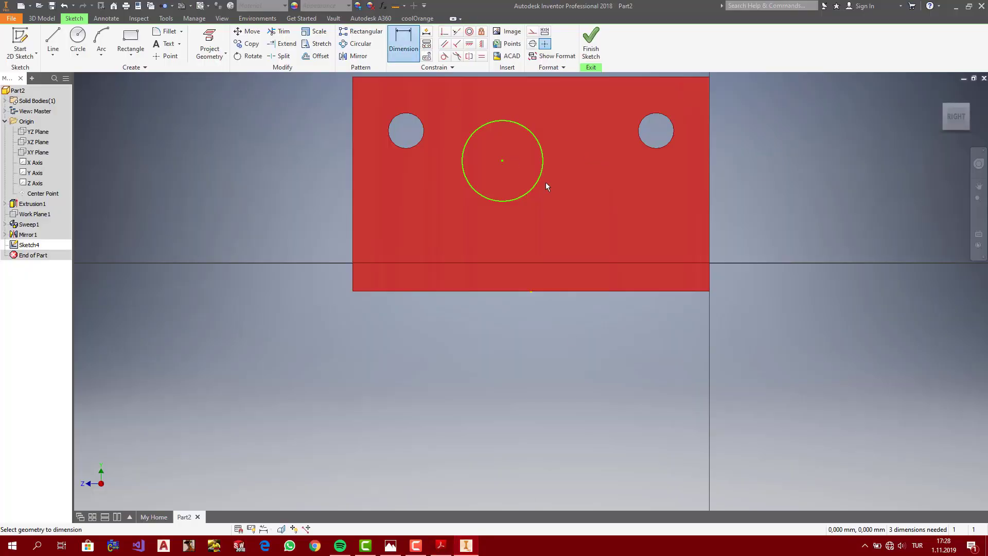
left_click(540, 178)
scroll(569, 166, "up", 3)
left_click(559, 191)
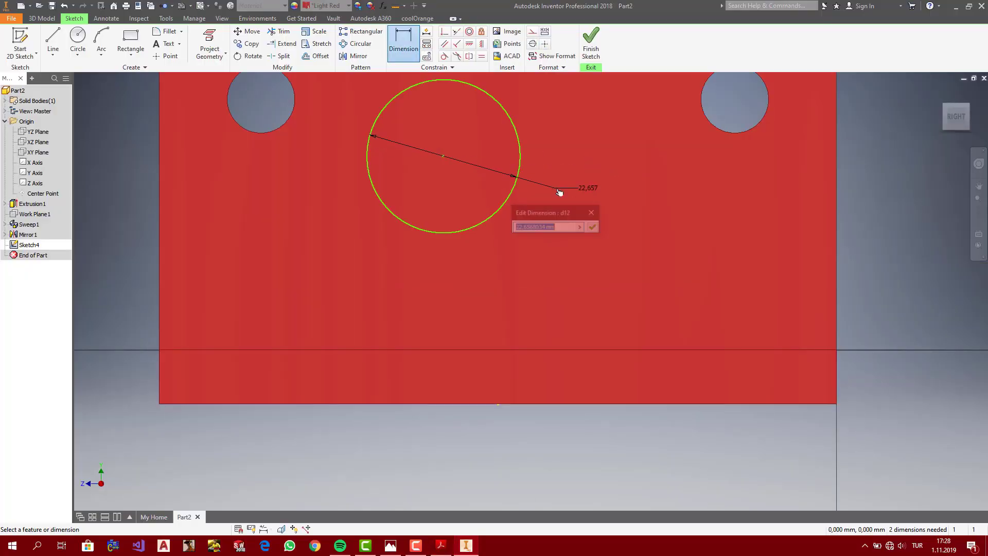
type("25")
key("Return")
key("Escape")
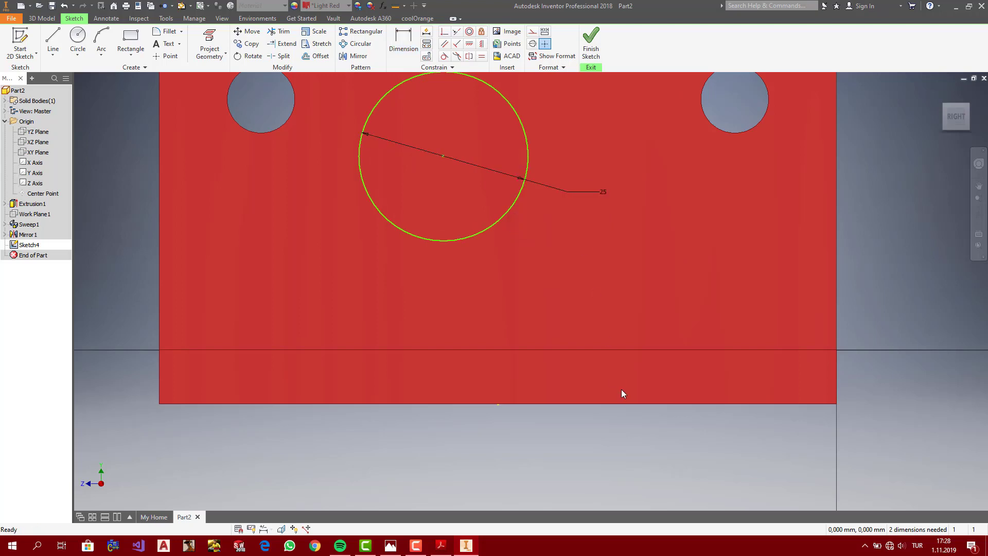
Step: Check the boss height in Part1.pdf and dimension the circle's centre 34 mm above the bracket's bottom edge
left_click(441, 545)
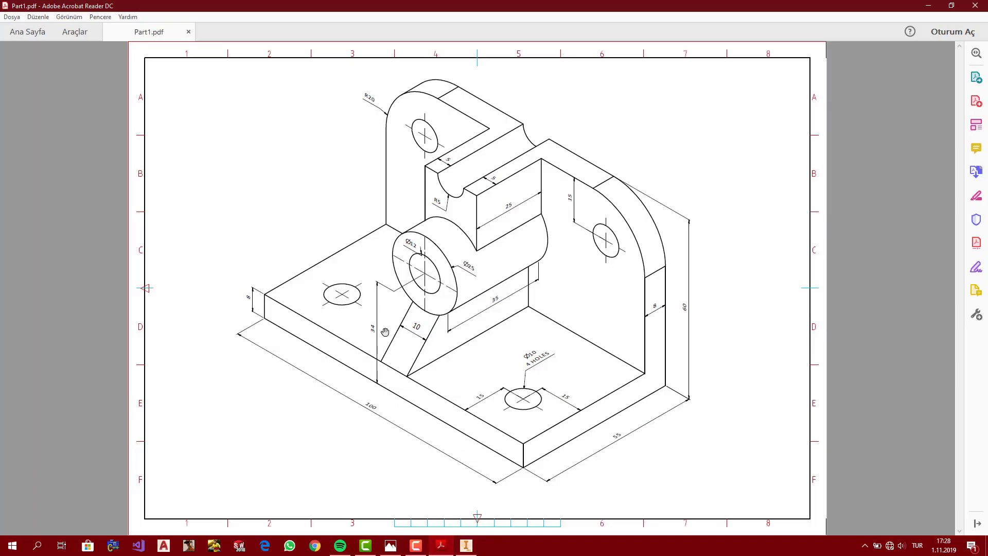
left_click(466, 545)
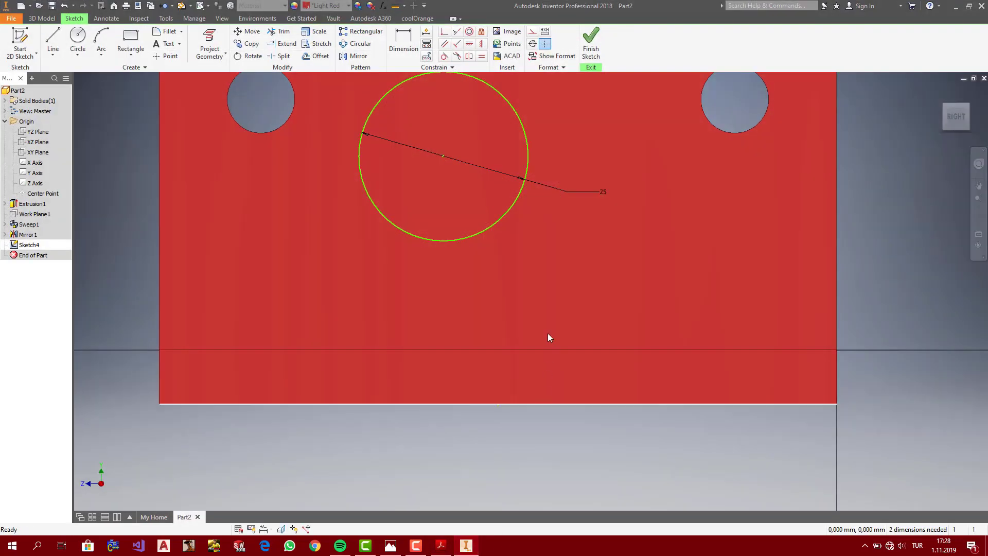
key("d")
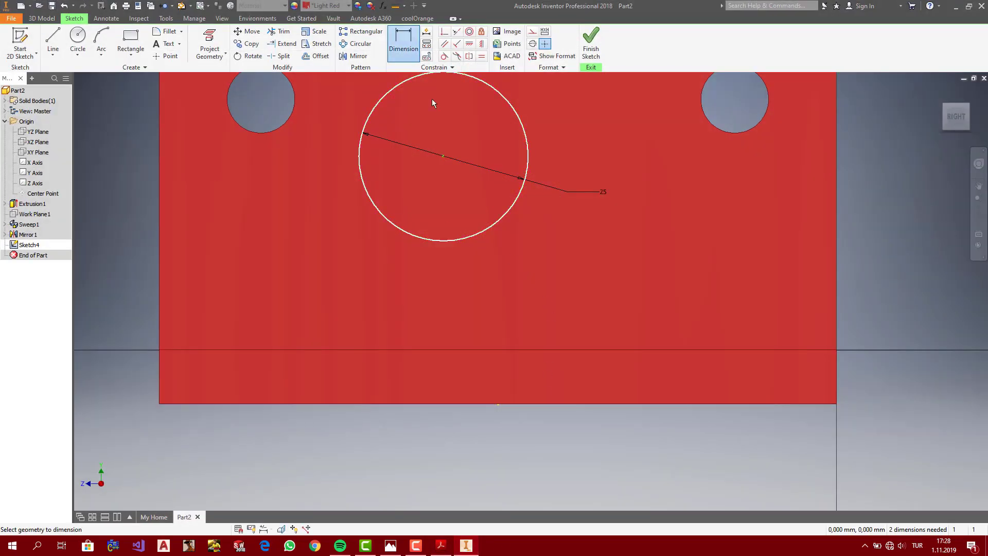
left_click(488, 230)
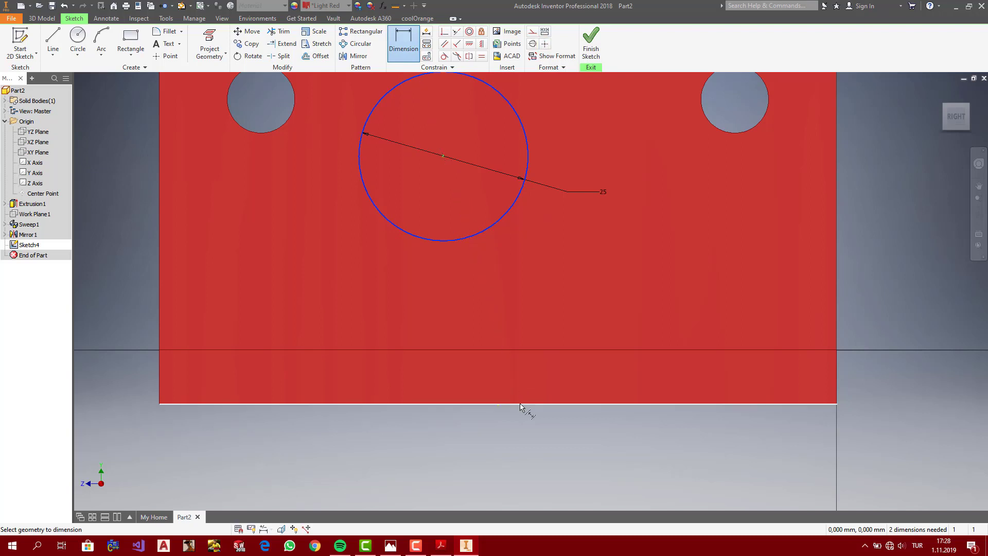
left_click(521, 404)
left_click(551, 316)
type("3")
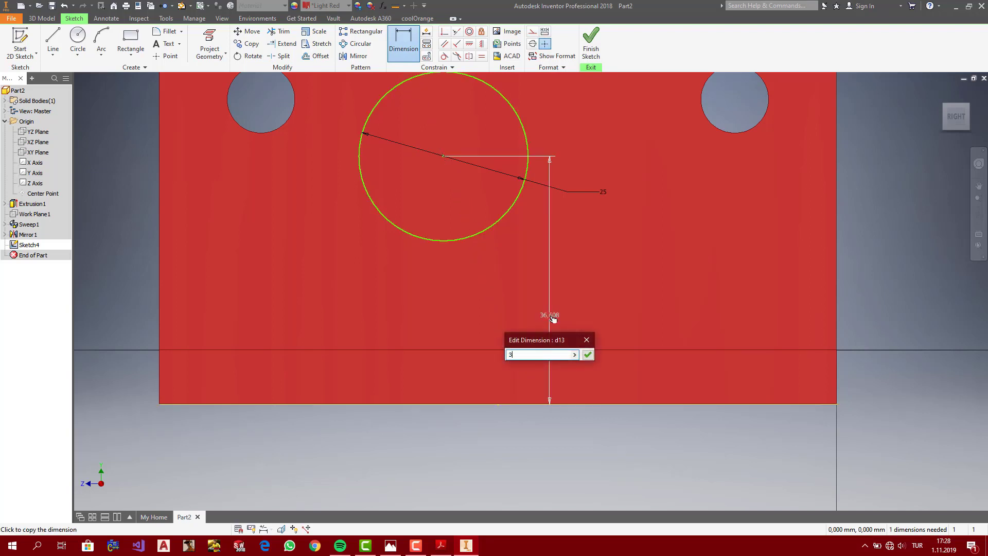
type("4")
key("Return")
key("Escape")
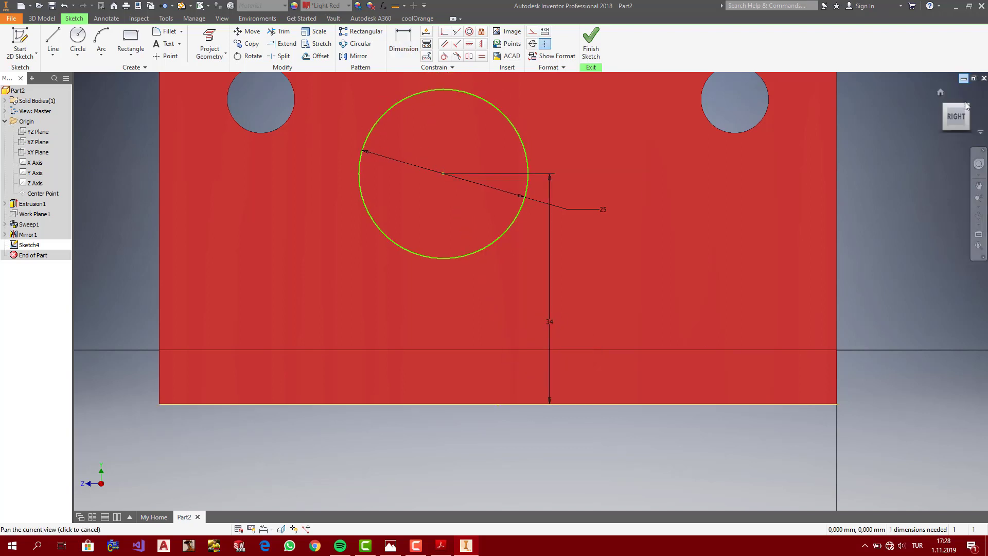
Step: Draw a short vertical construction line upward from the midpoint of the upright's bottom edge
left_click(955, 116)
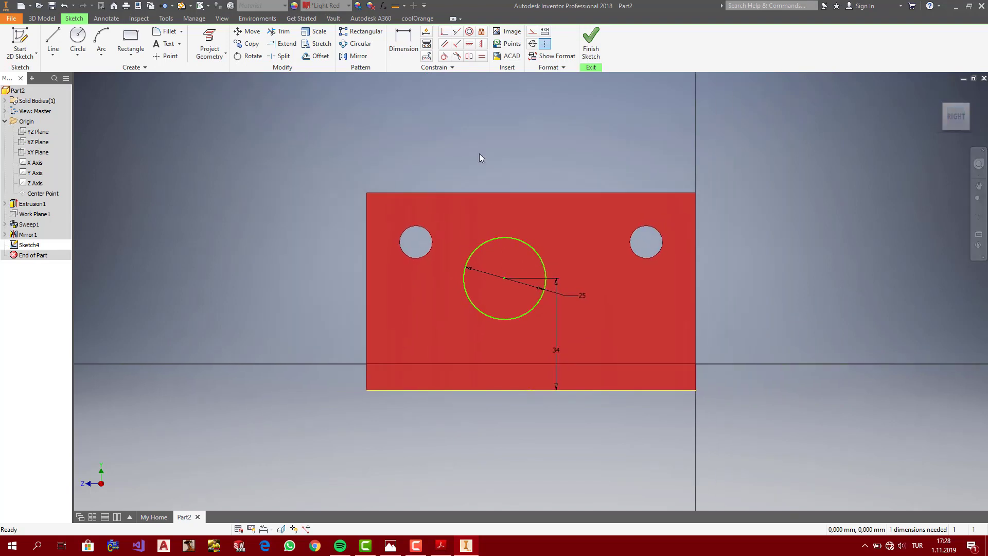
key("l")
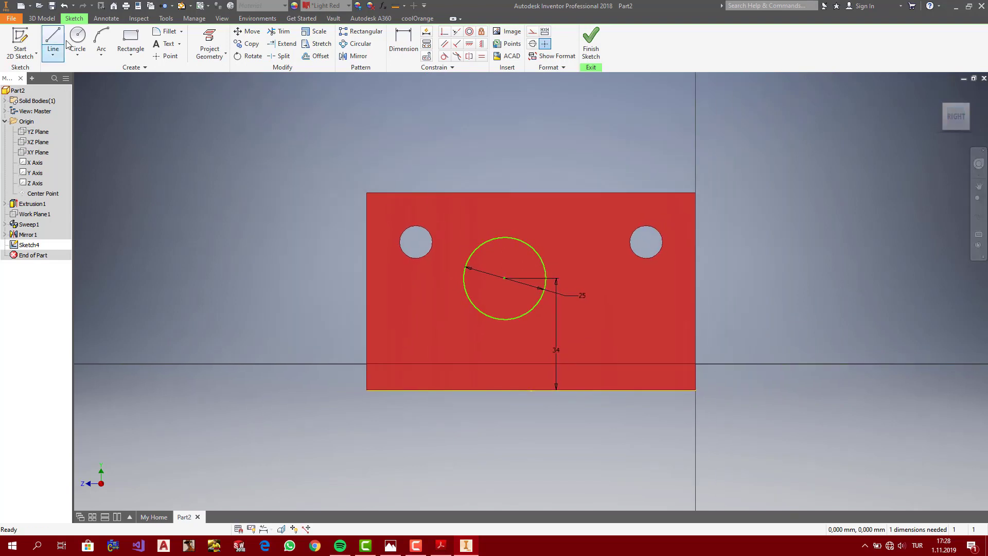
left_click(533, 33)
left_click(530, 389)
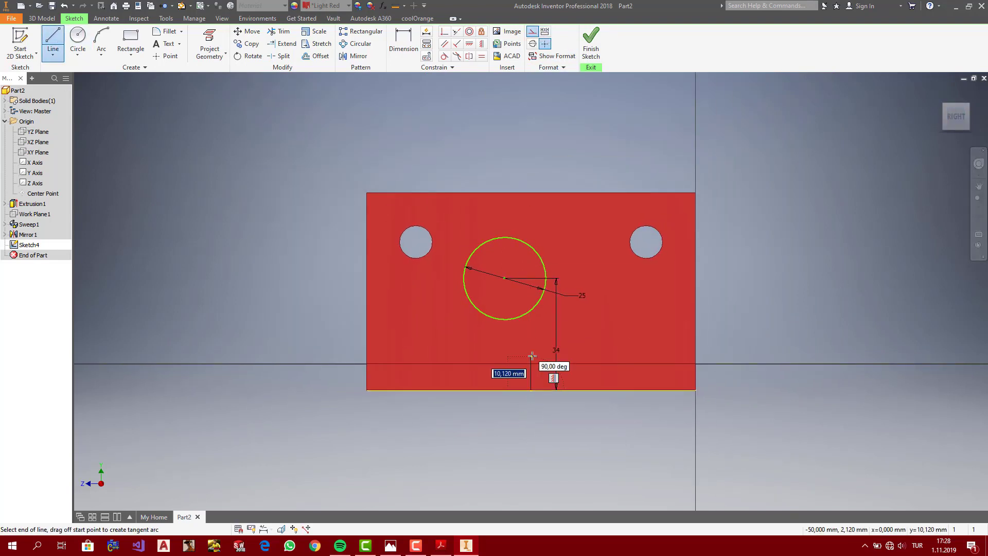
left_click(530, 338)
key("Escape")
scroll(535, 320, "down", 4)
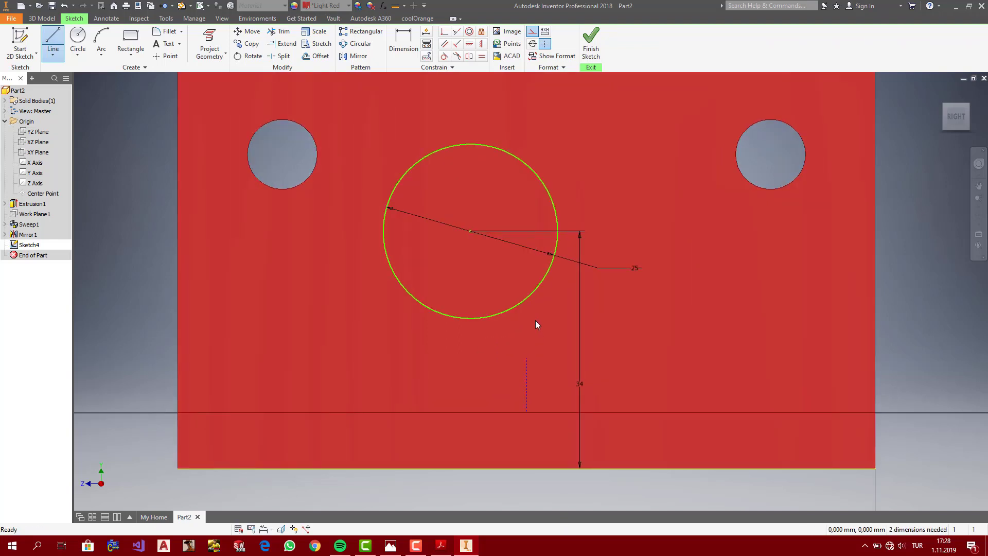
Step: Apply a coincident constraint between the circle's centre and the upper end of the construction line
left_click(444, 34)
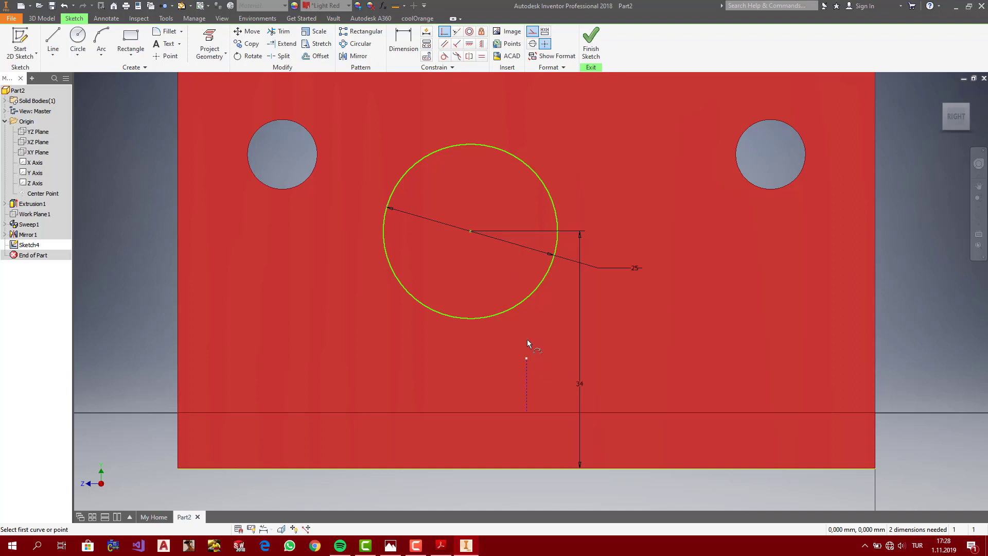
left_click(472, 232)
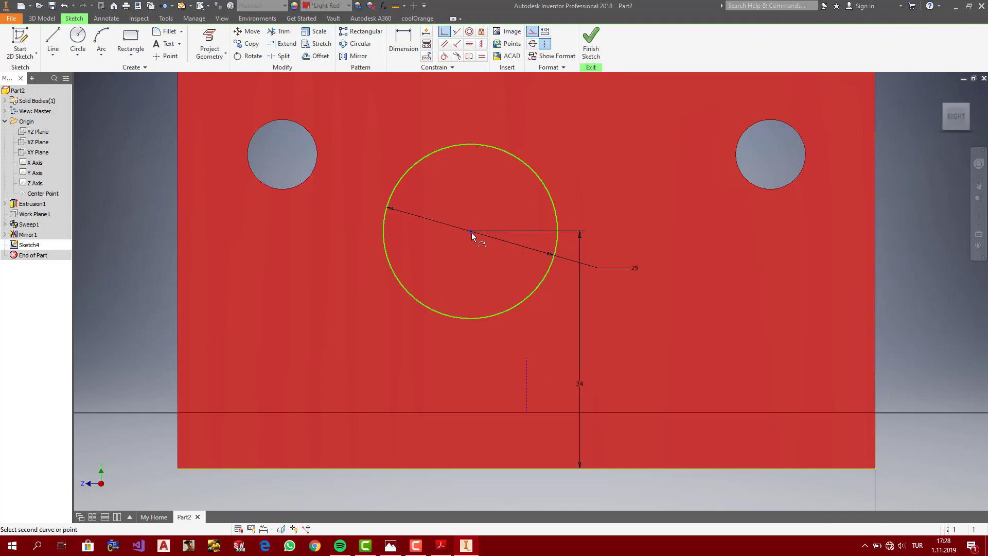
left_click(527, 357)
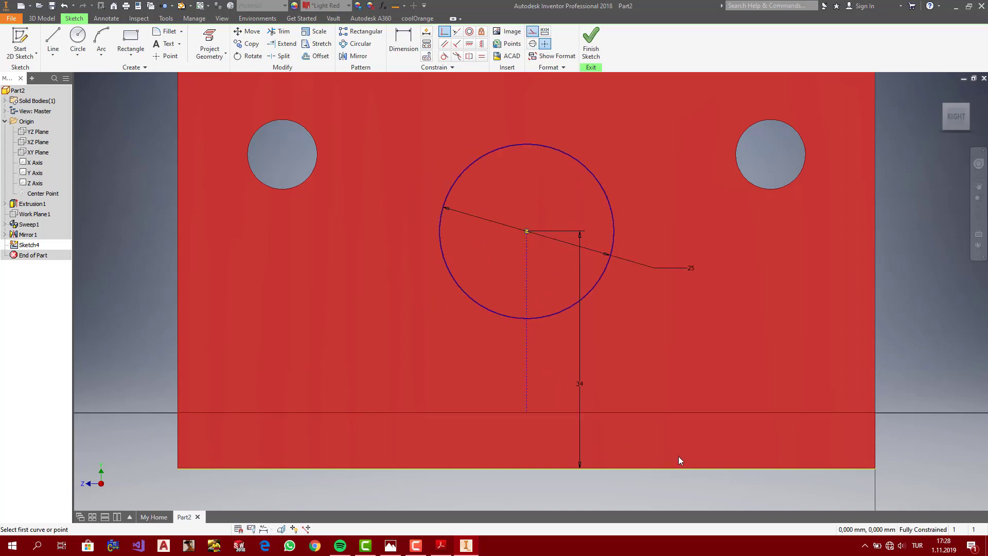
Step: Check the boss length in Part1.pdf and extrude the 25 mm circle 35 mm outward from the upright
left_click(952, 116)
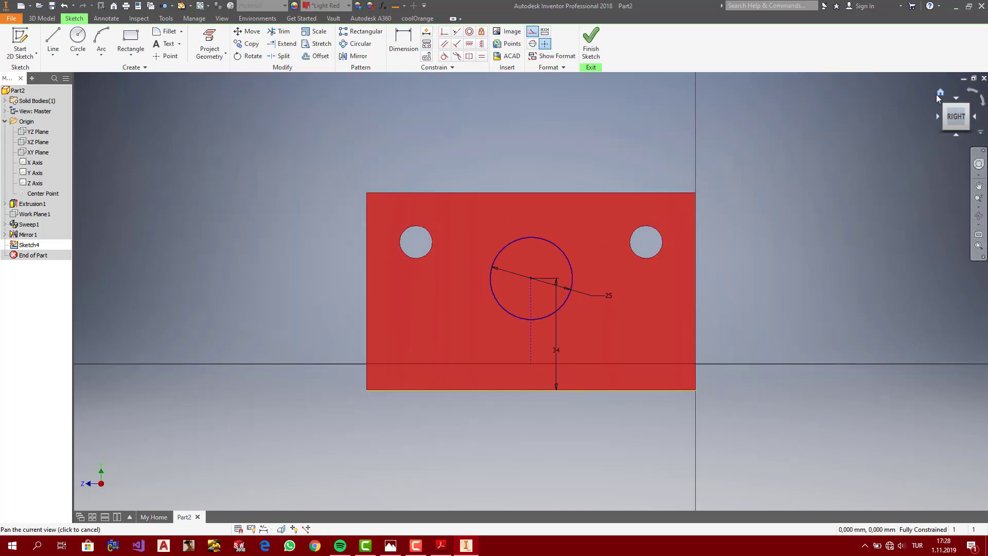
left_click(940, 91)
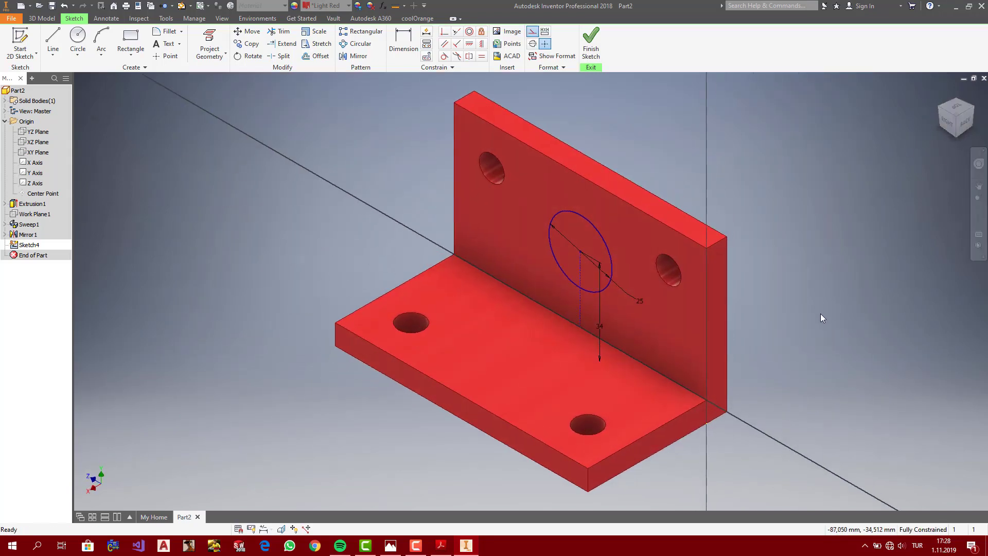
left_click(441, 546)
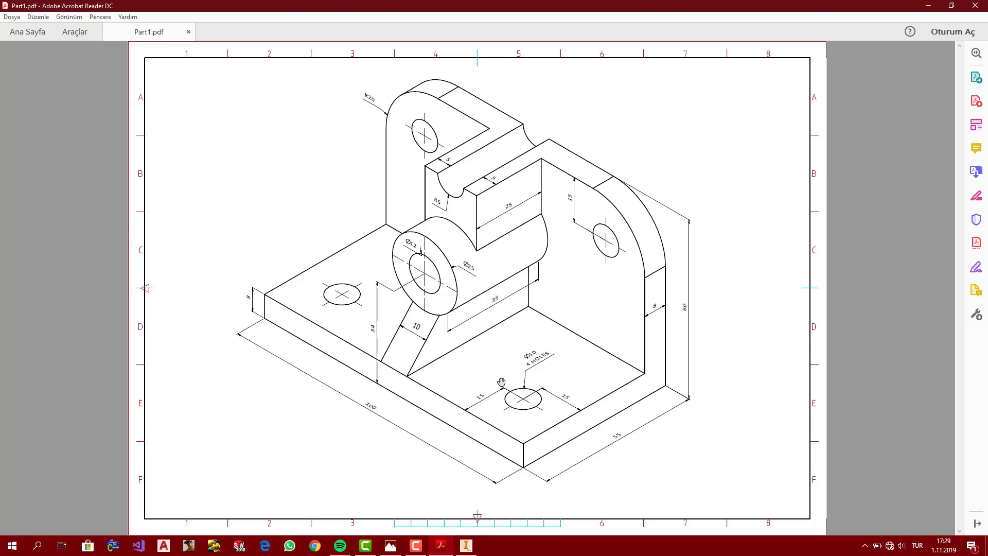
left_click(466, 545)
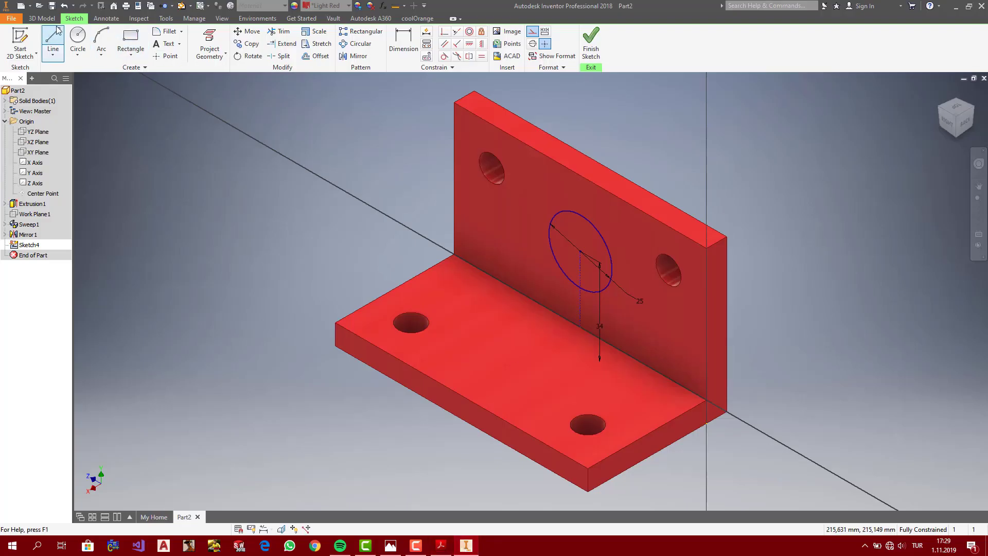
left_click(42, 18)
left_click(85, 41)
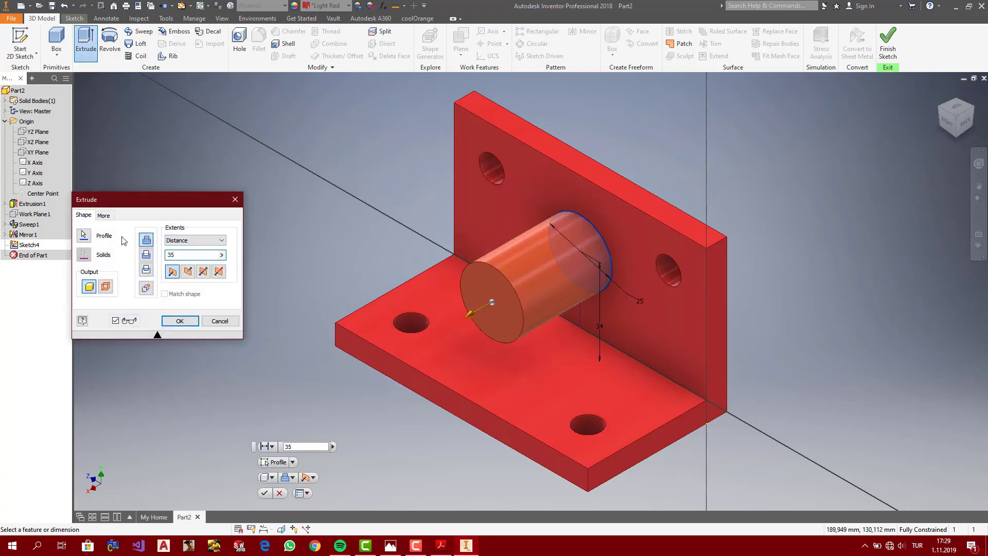
left_click_drag(167, 207, 359, 169)
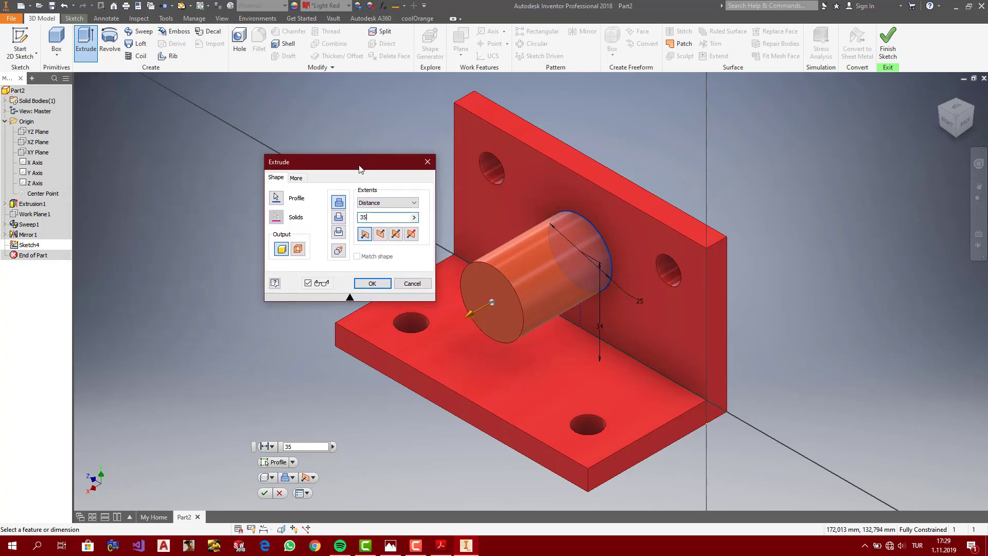
left_click(370, 283)
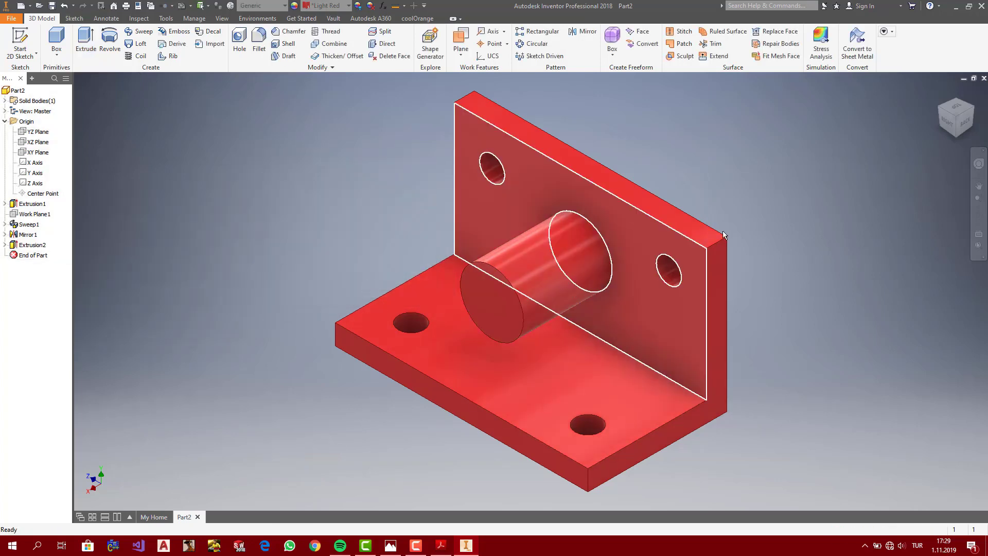
Step: Inspect the cylindrical boss from other directions and consult Part1.pdf for the sloped rib beneath it
left_click_drag(955, 120, 946, 132)
left_click(946, 130)
left_click(939, 90)
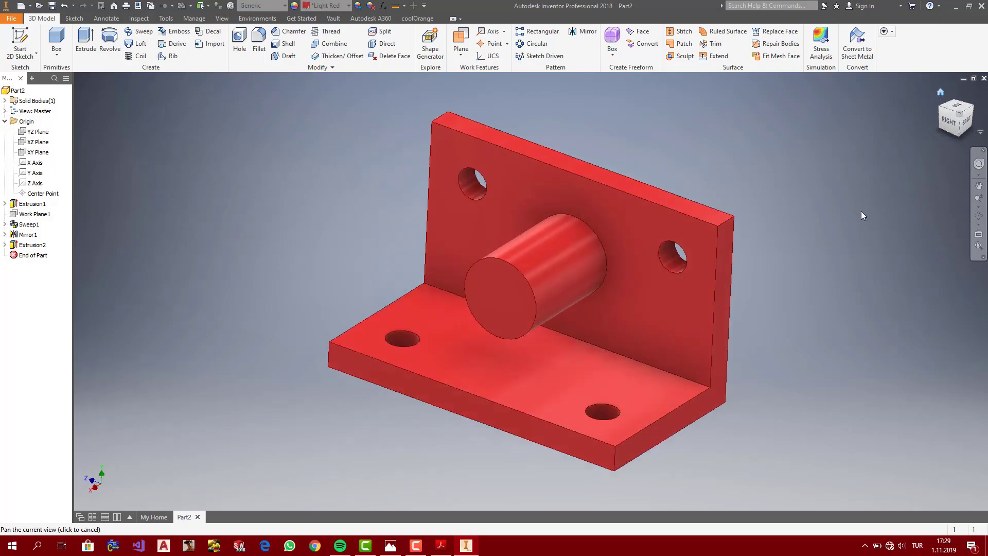
left_click(441, 545)
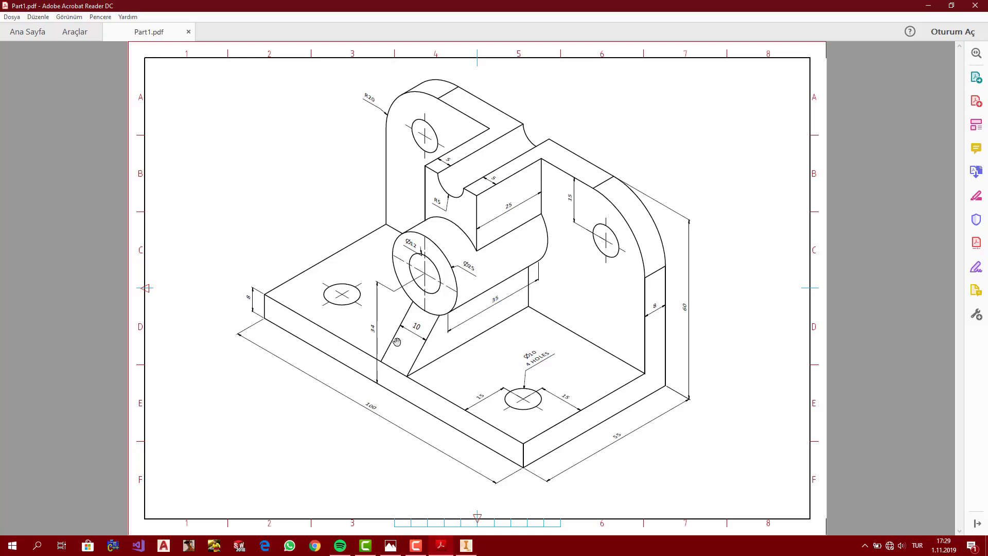
left_click(926, 6)
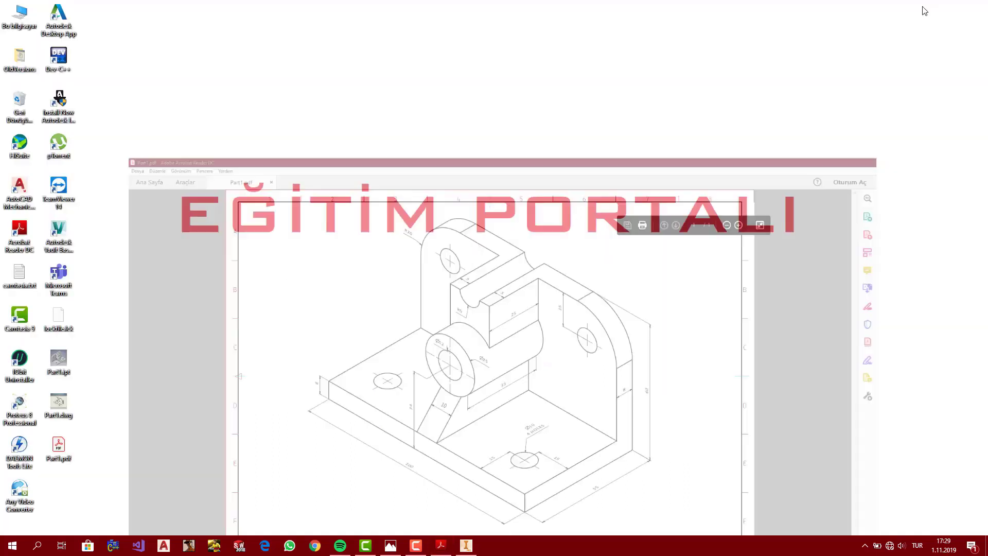
left_click(466, 546)
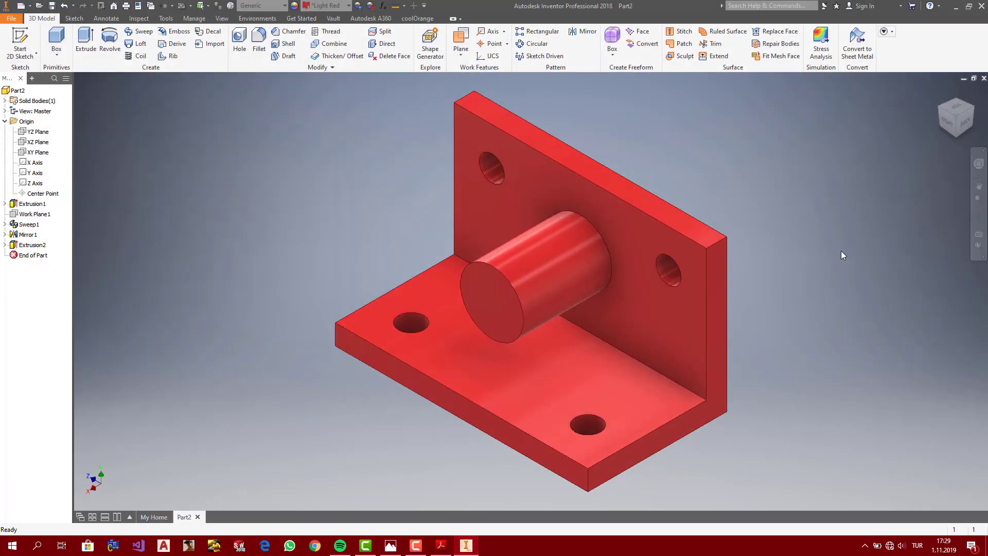
Step: Start a sketch on the XY Plane running through the middle of the bracket and boss
left_click(37, 131)
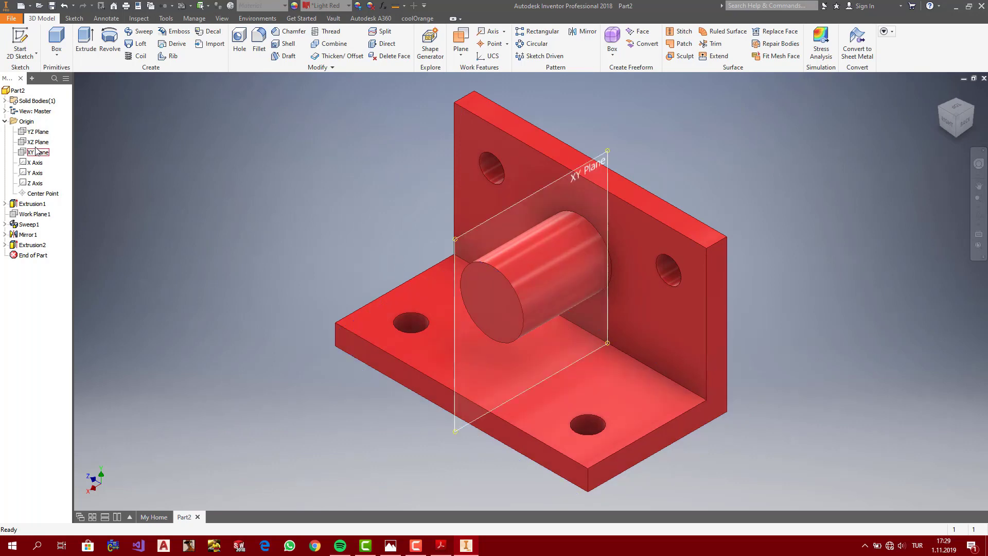
left_click(38, 153)
left_click(966, 114)
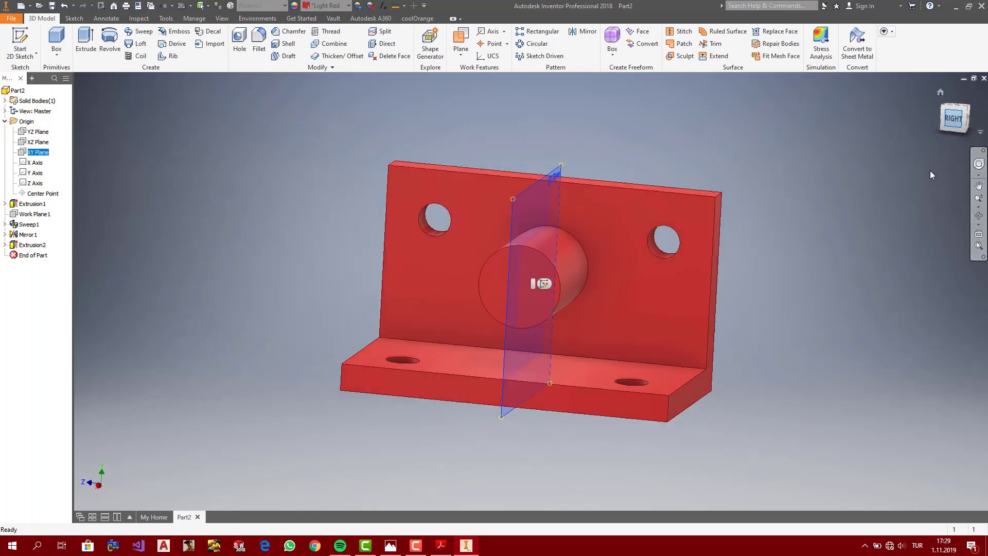
left_click(941, 91)
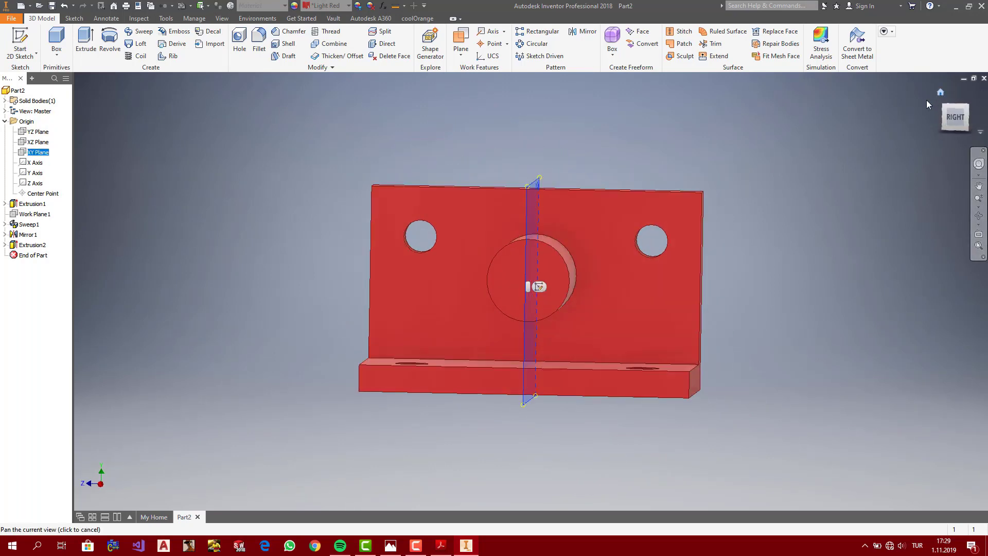
left_click(20, 42)
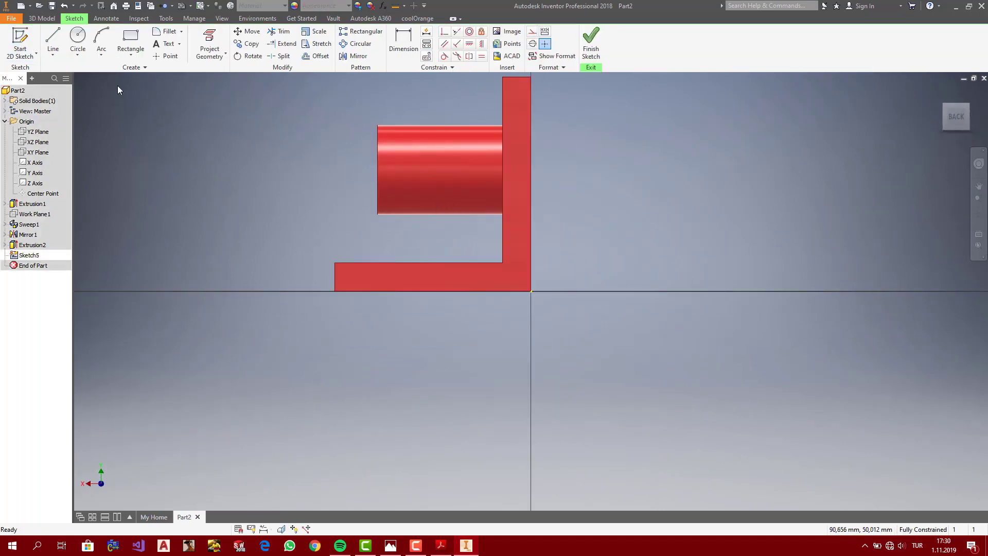
Step: Draw a sloped line about 18 mm long from the boss's lower front corner to the base plate's upper front corner
key("l")
scroll(380, 208, "up", 3)
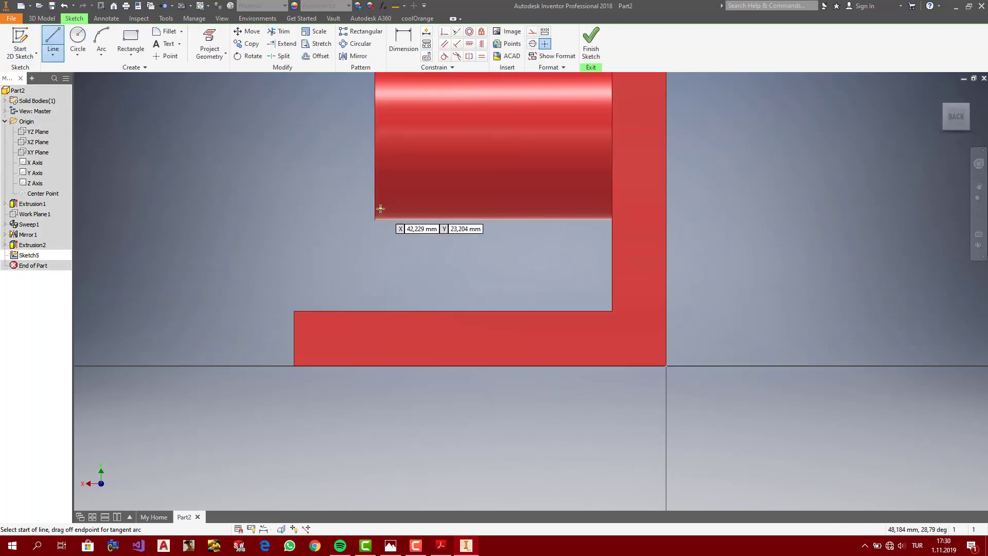
left_click(375, 220)
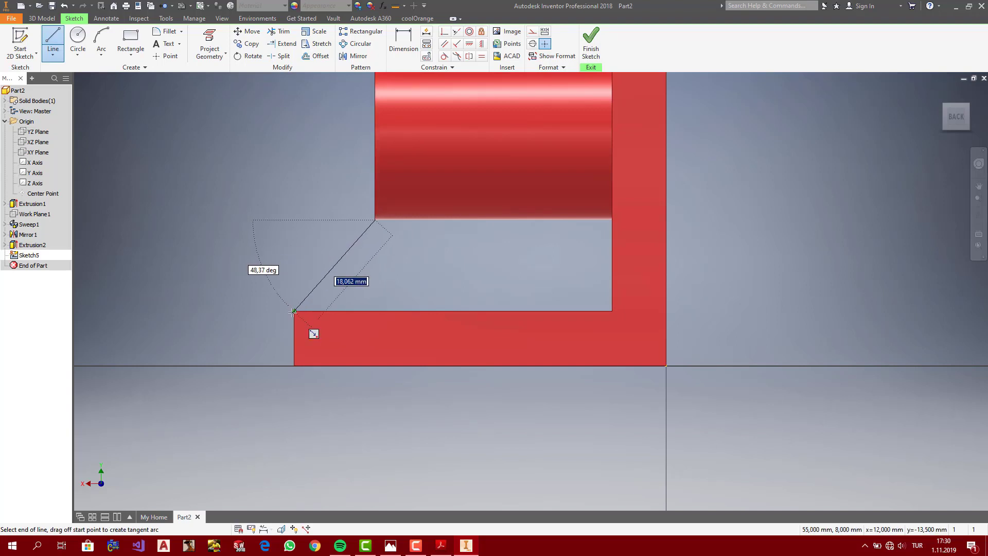
left_click(294, 311)
key("Escape")
Step: Convert the vertical line across the boss's end face to construction and finish the sketch
left_click(942, 94)
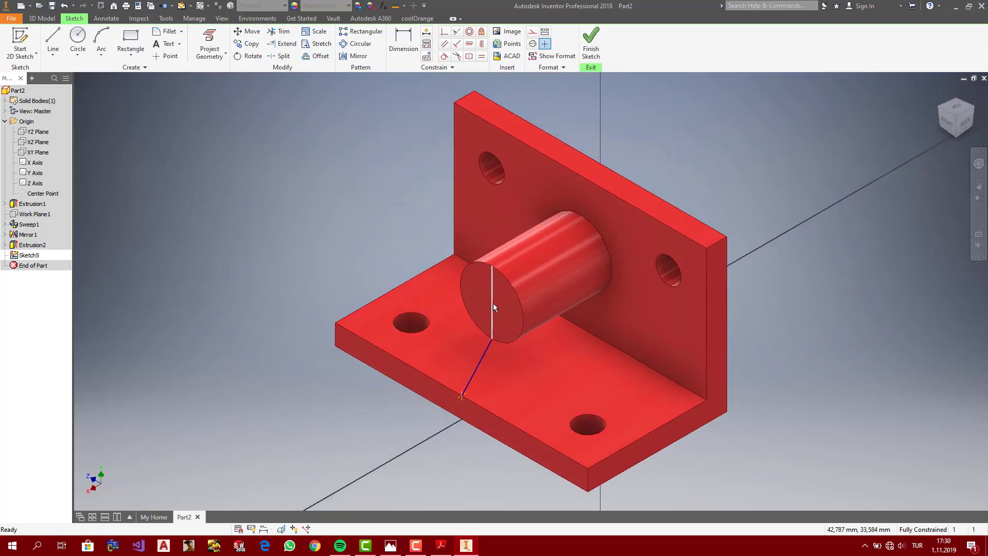
left_click(533, 32)
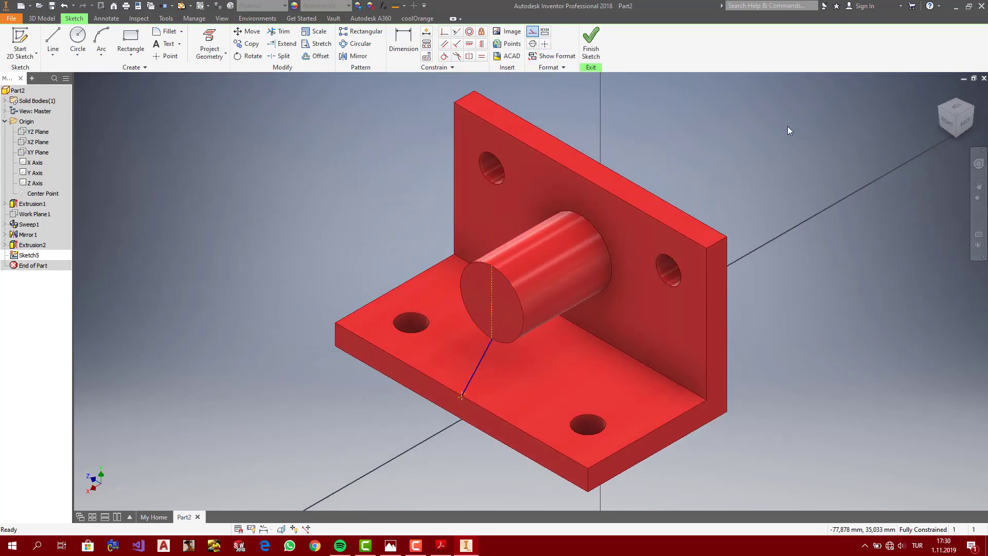
left_click(591, 41)
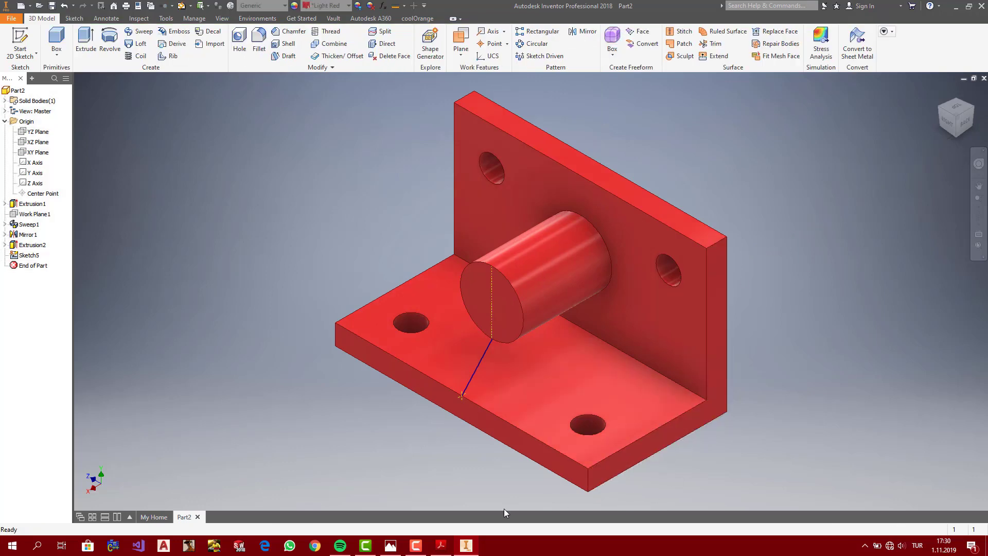
Step: Check the rib width in Part1.pdf and set up a Rib parallel to the sketch plane, 10 mm thick, from the sloped line
left_click(443, 548)
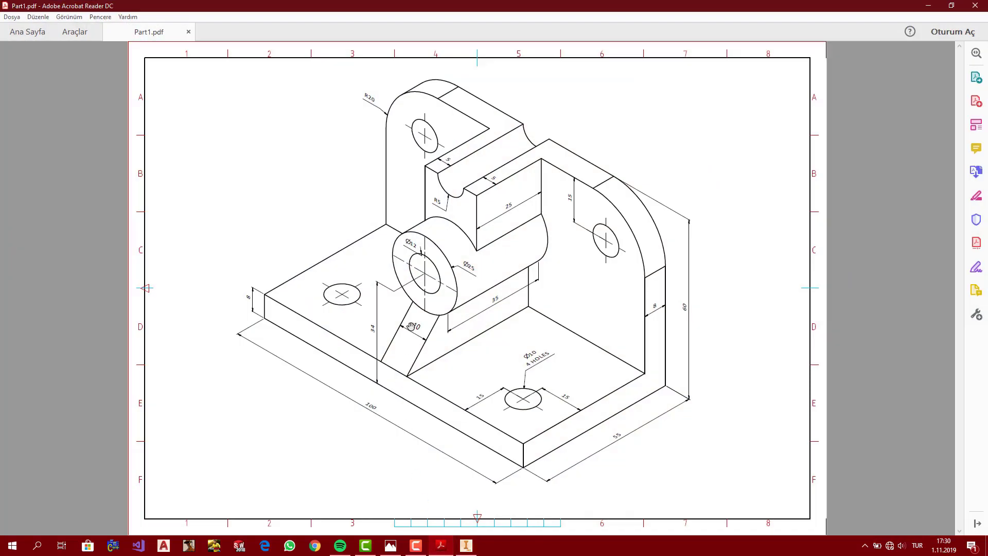
left_click(467, 545)
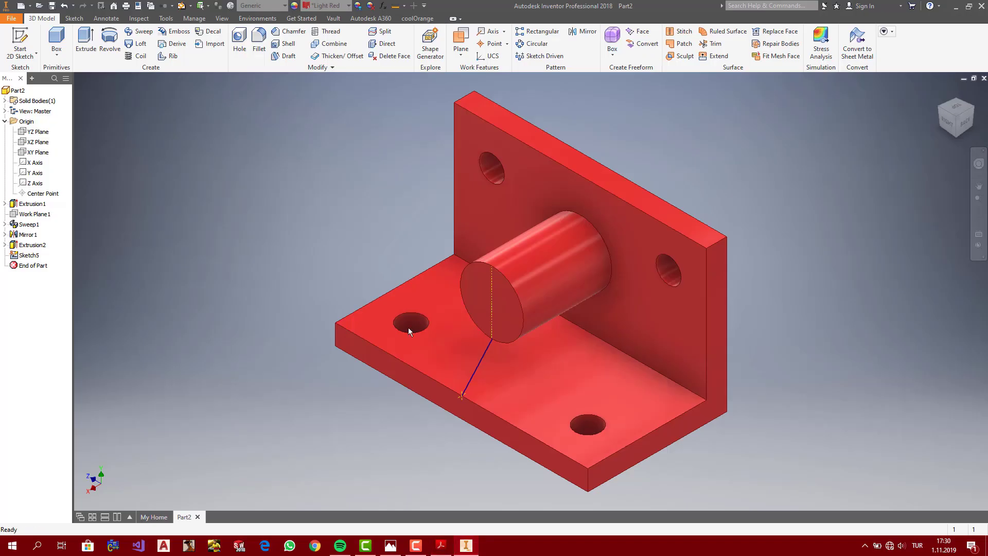
left_click(173, 56)
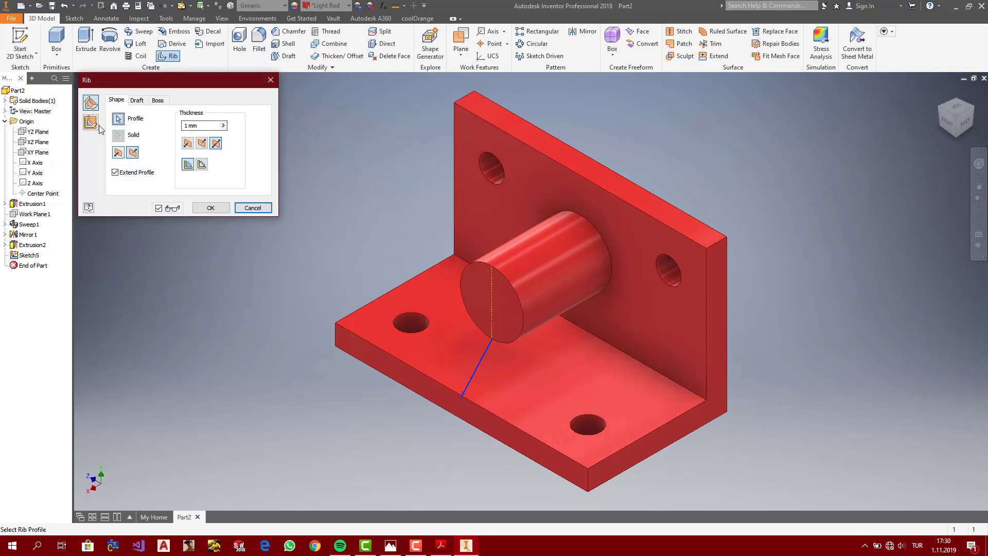
left_click(91, 122)
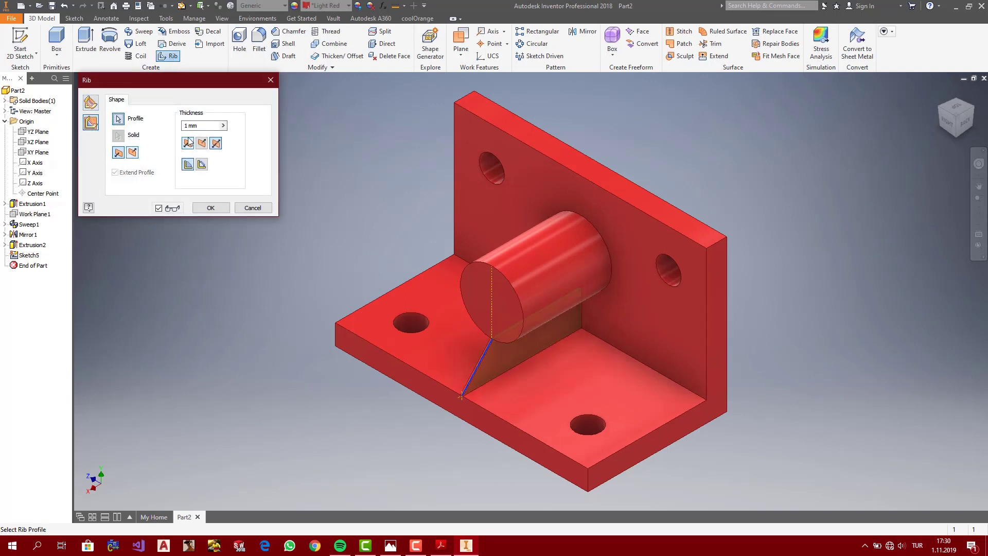
type("0")
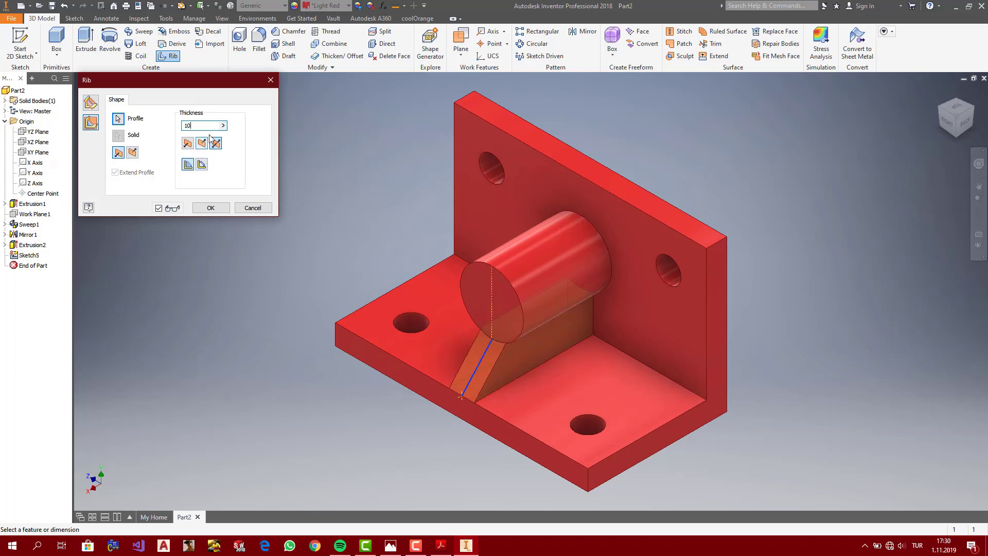
Step: Centre the 10 mm rib thickness on the sloped line, fill it toward the boss and plates, and create the rib
left_click_drag(176, 83, 289, 143)
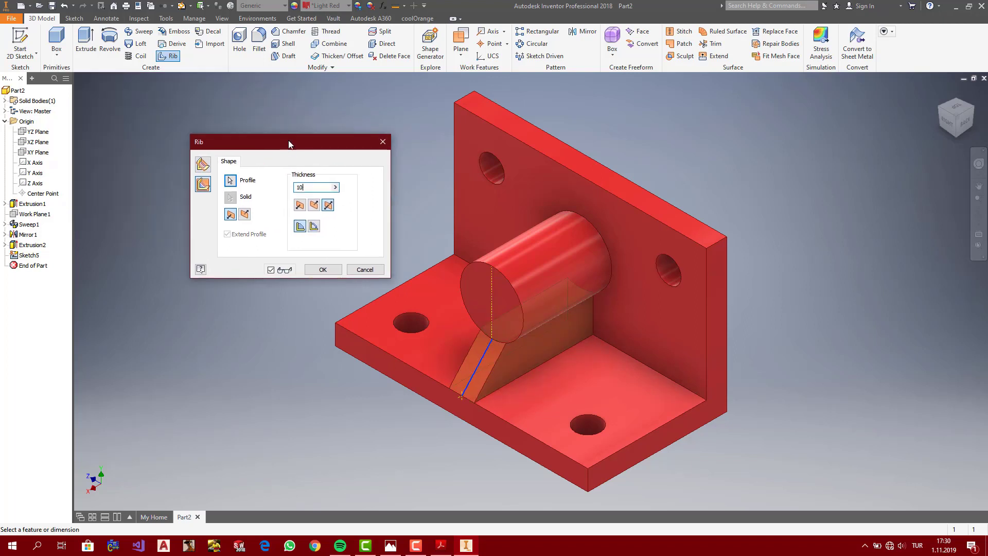
left_click(314, 205)
left_click(299, 206)
left_click(329, 206)
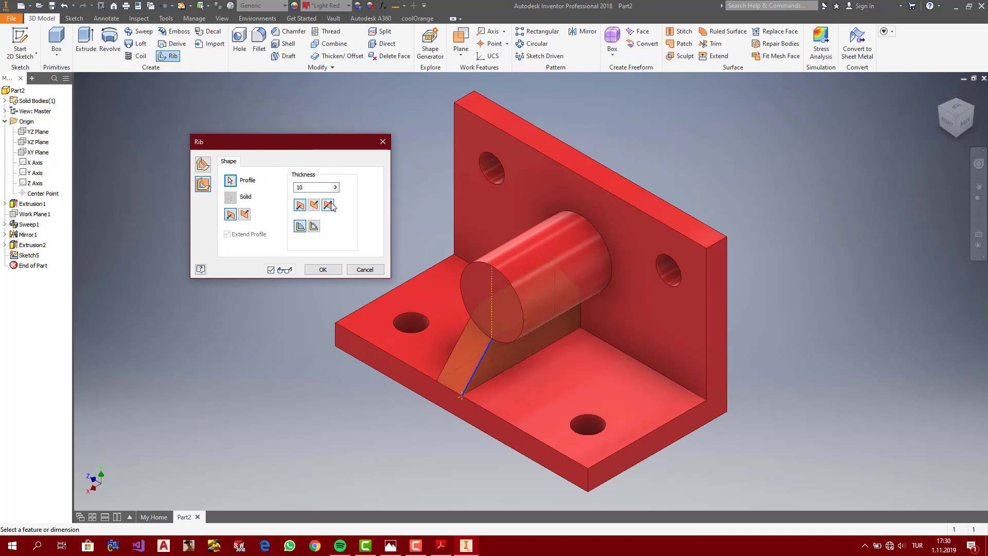
left_click(245, 215)
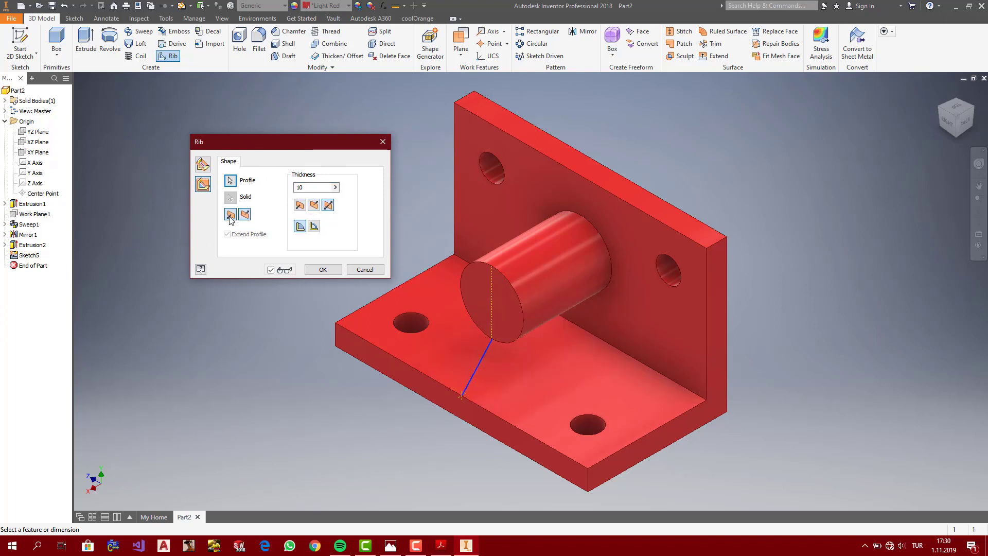
left_click(230, 218)
left_click(304, 208)
left_click(318, 208)
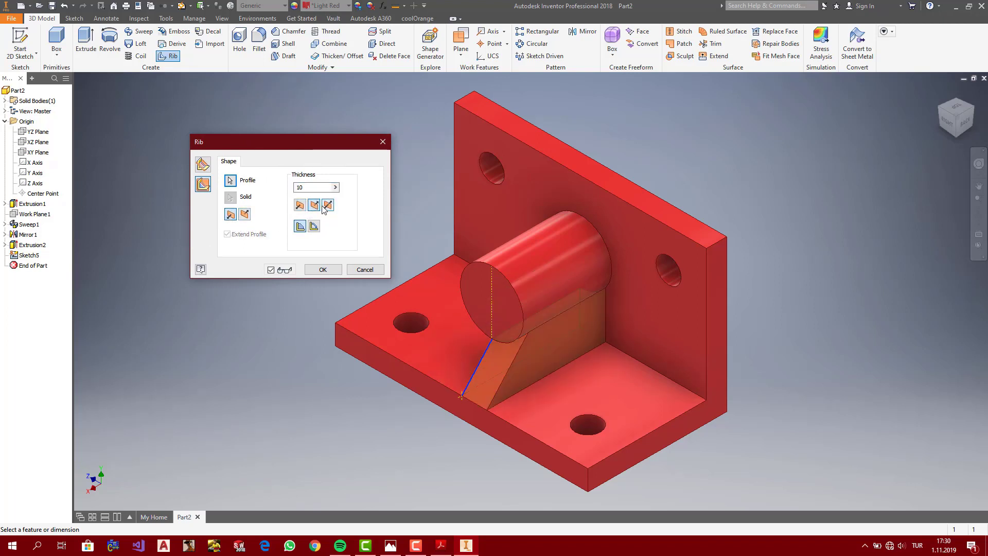
left_click(329, 205)
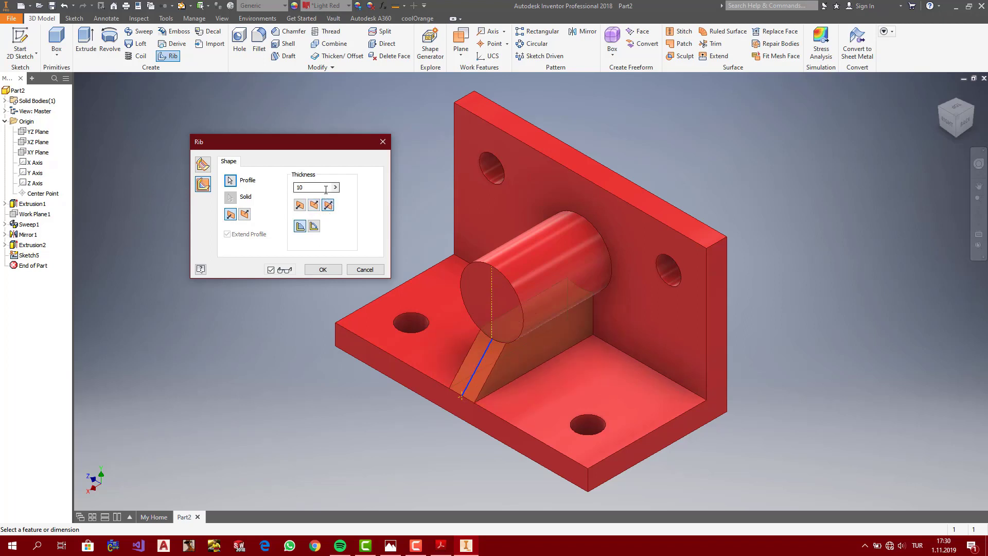
type("10")
left_click(323, 269)
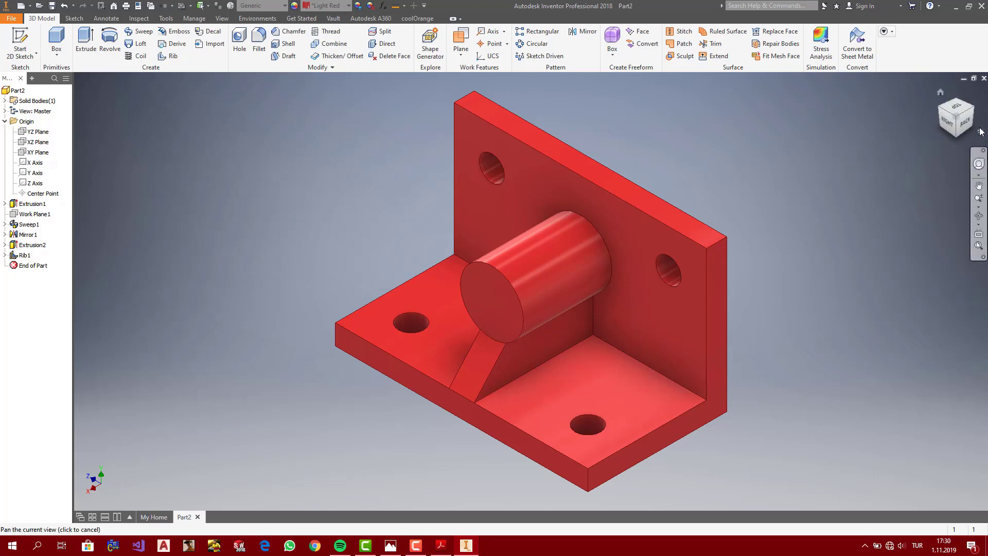
left_click(953, 125)
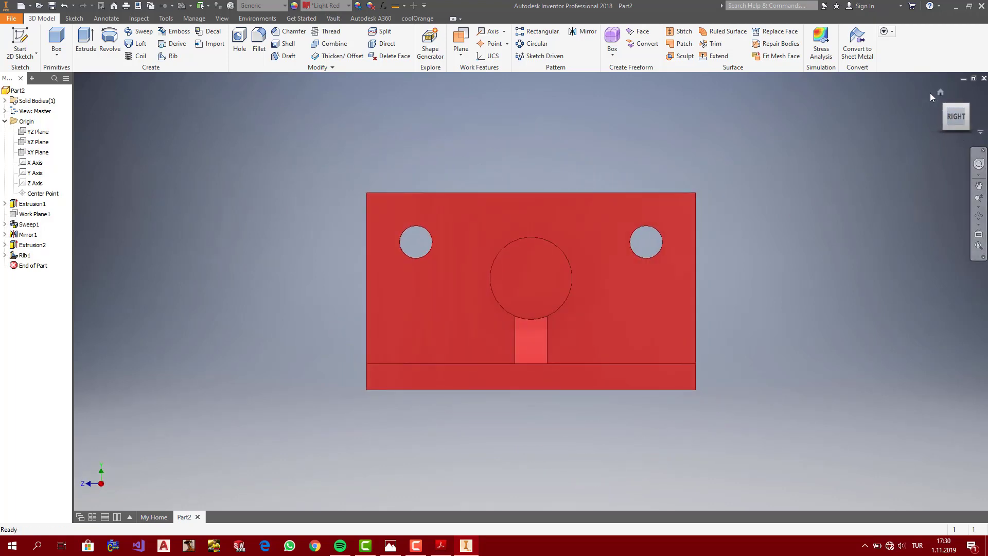
left_click(939, 92)
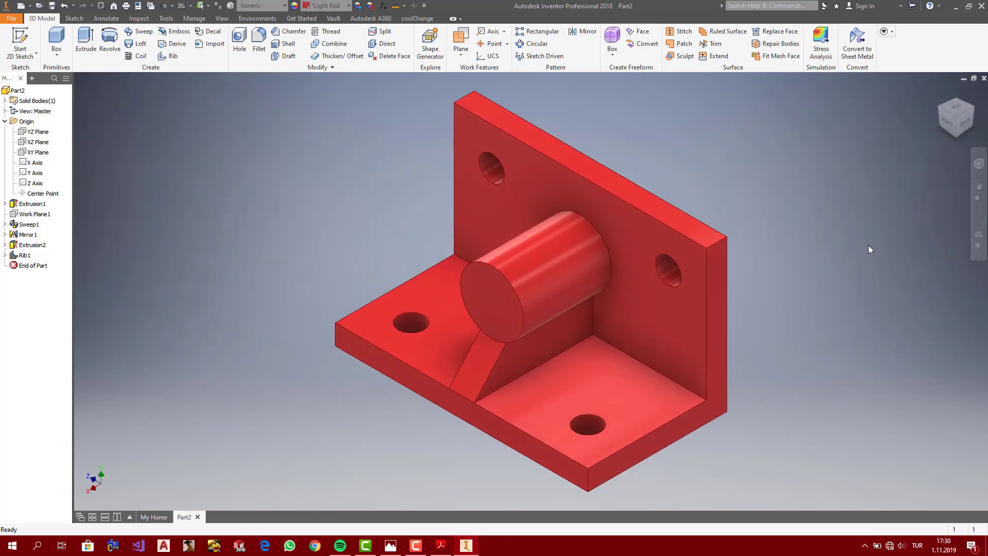
Step: Check the block above the boss in Part1.pdf and start a sketch on the XY Plane through the bracket's middle
left_click(439, 546)
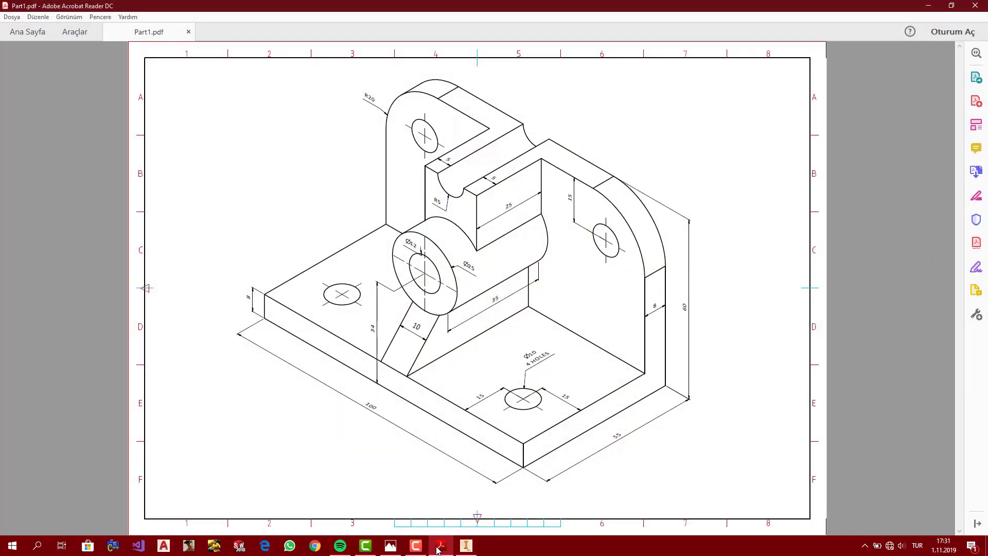
left_click(439, 547)
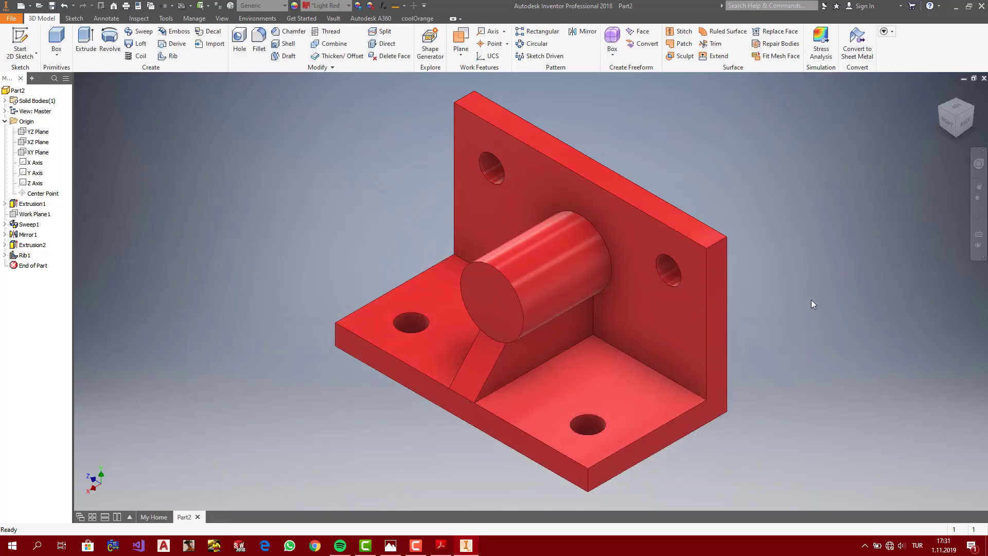
left_click(441, 546)
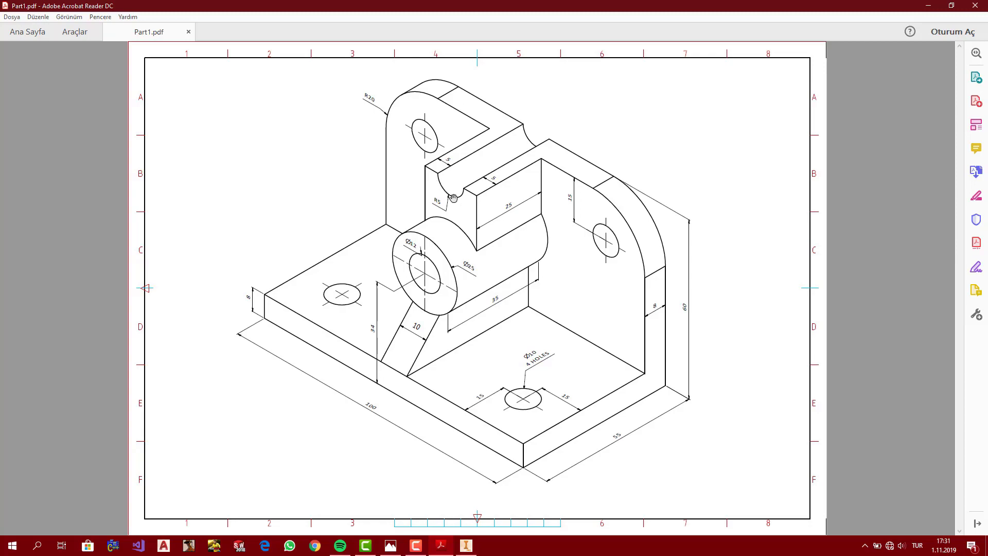
left_click(466, 546)
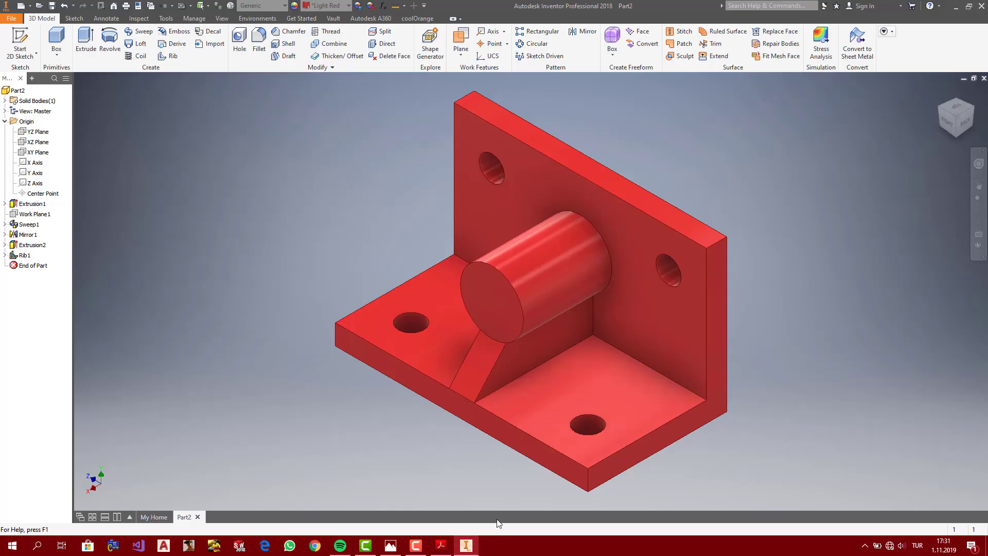
left_click(38, 152)
left_click(946, 125)
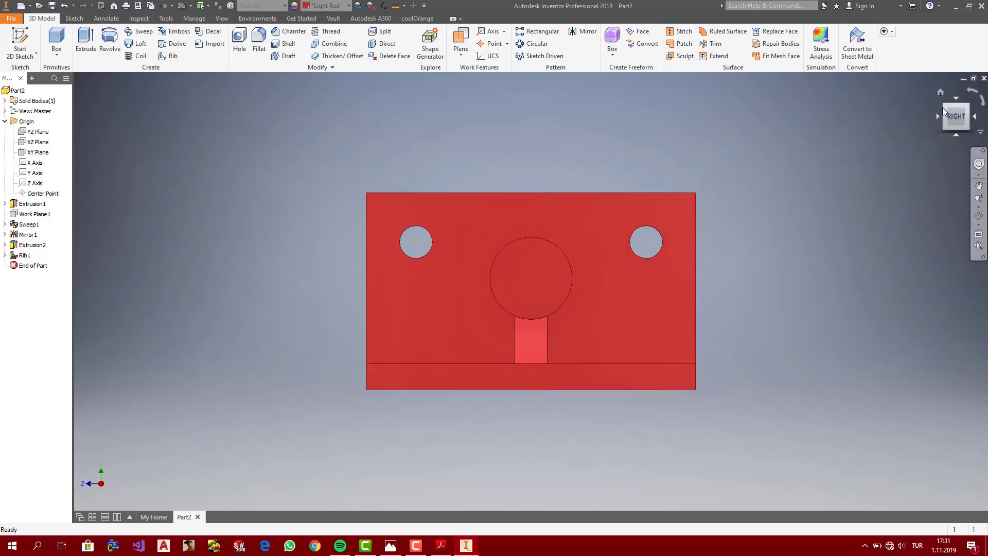
left_click(942, 96)
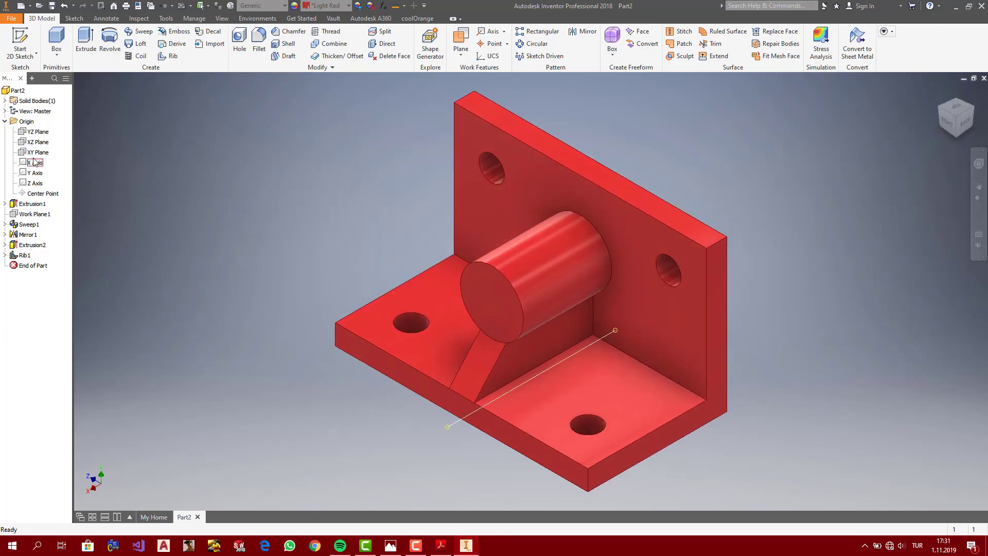
left_click(35, 153)
left_click(945, 121)
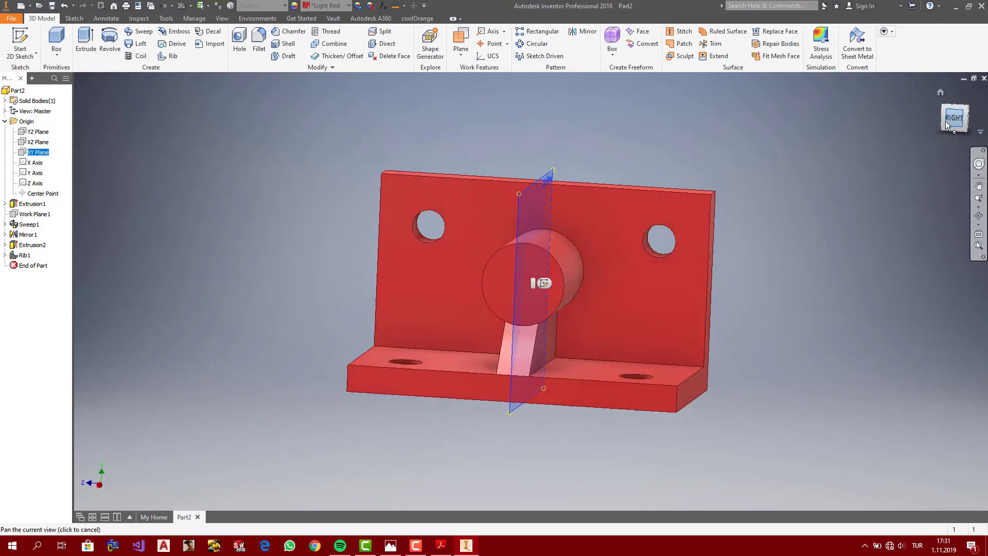
left_click(940, 92)
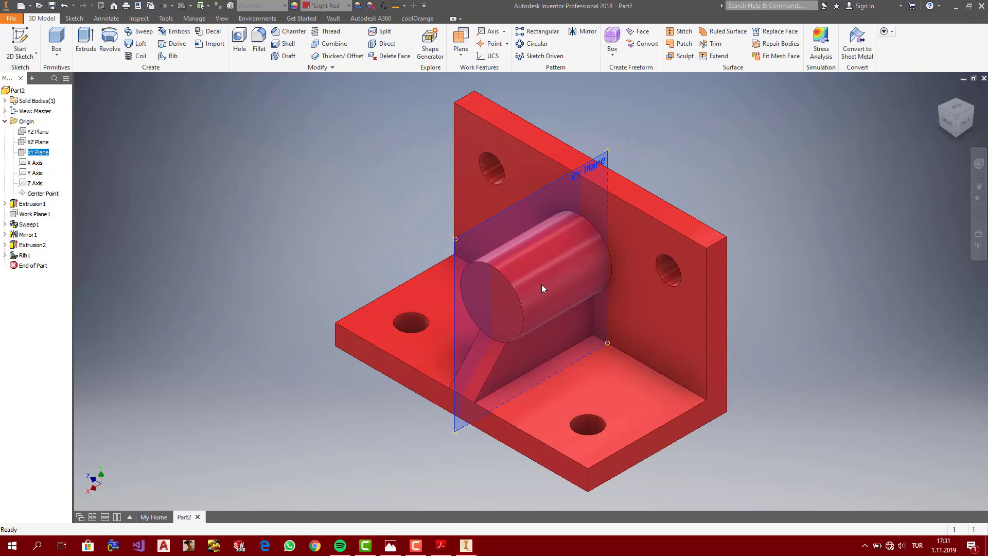
left_click(543, 284)
left_click(957, 118)
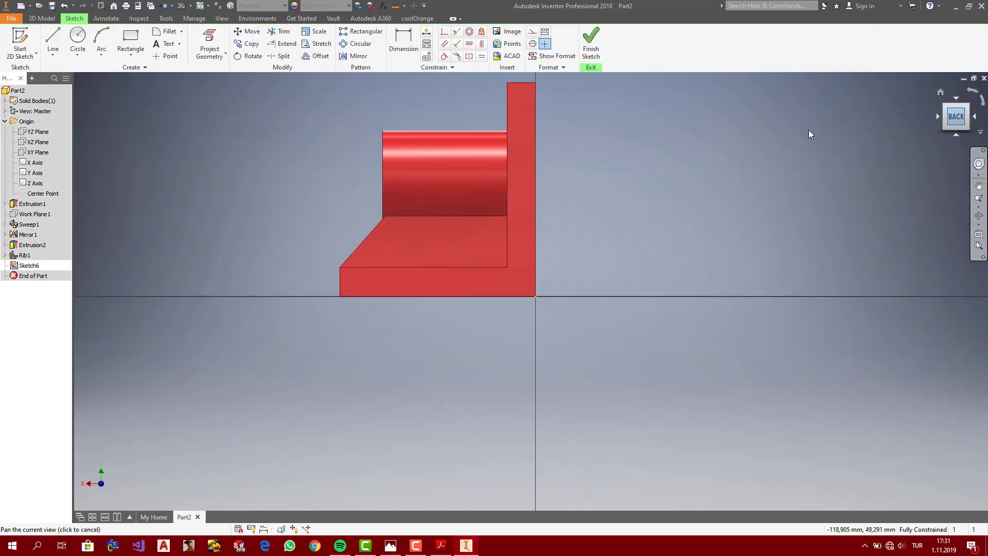
Step: Draw a horizontal line about 27 mm long from the upright plate's upper front corner and a vertical line about 13.5 mm down to the boss
left_click(53, 39)
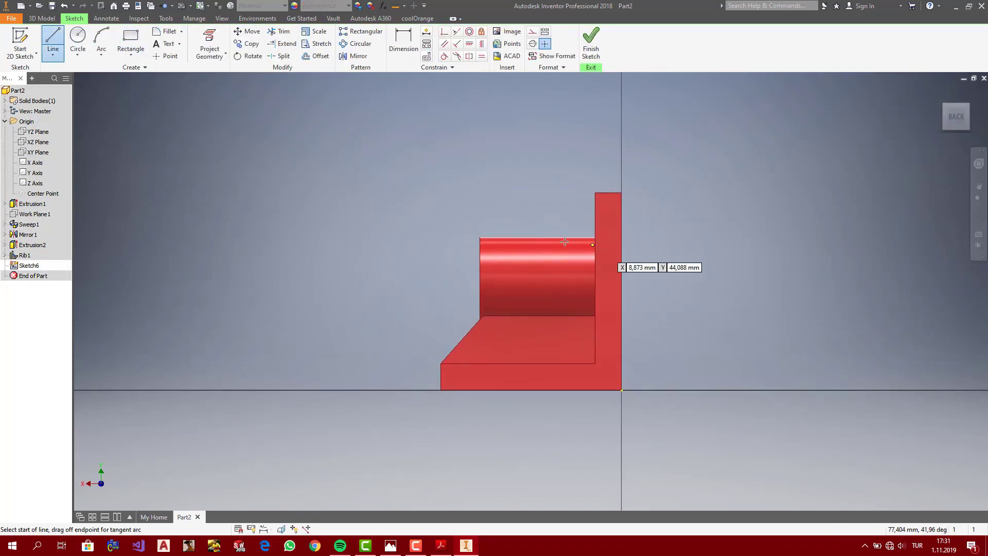
left_click(596, 192)
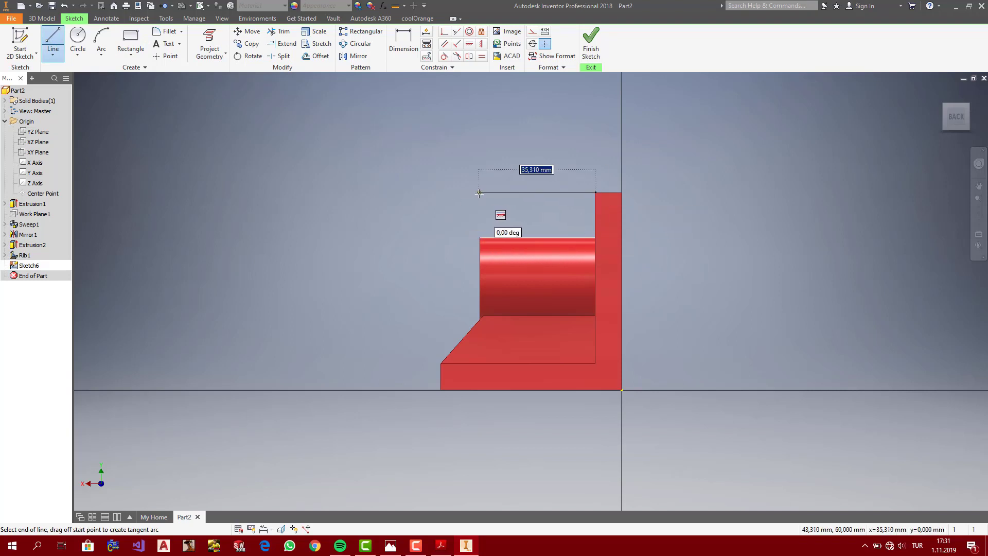
left_click(507, 193)
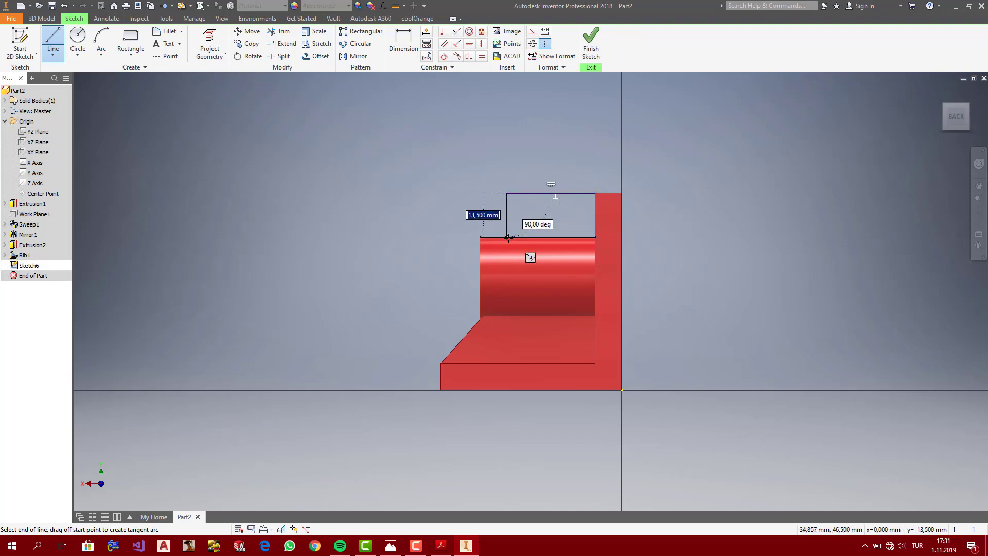
left_click(508, 238)
key("Escape")
Step: Look up the block's length in Part1.pdf and dimension the horizontal sketch line to 25 mm
left_click(441, 546)
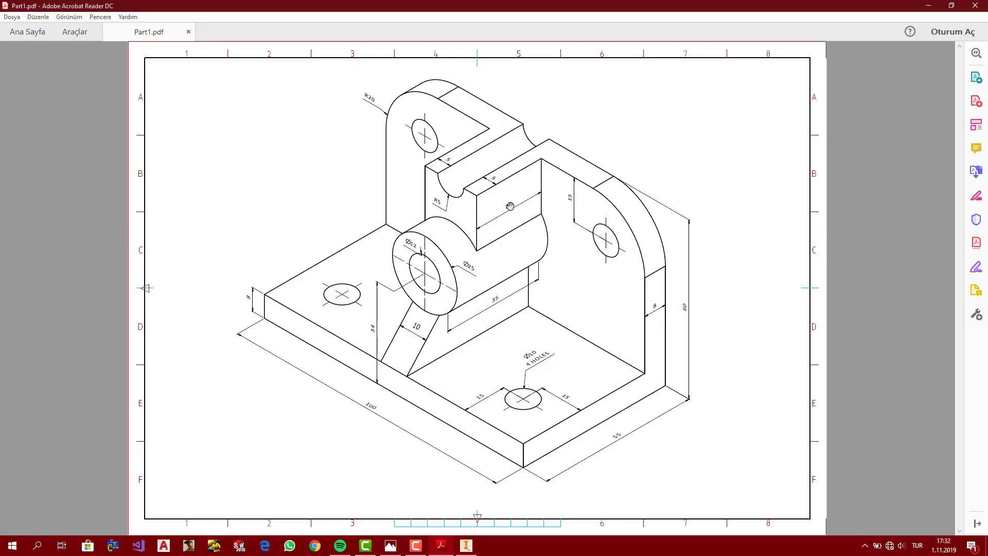
left_click(467, 545)
key("d")
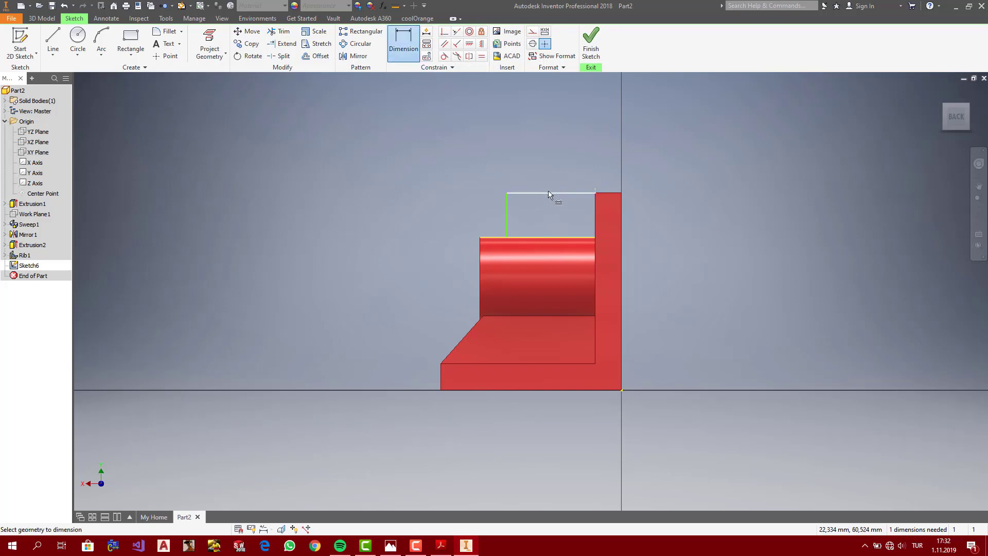
left_click(549, 193)
left_click(548, 166)
type("25")
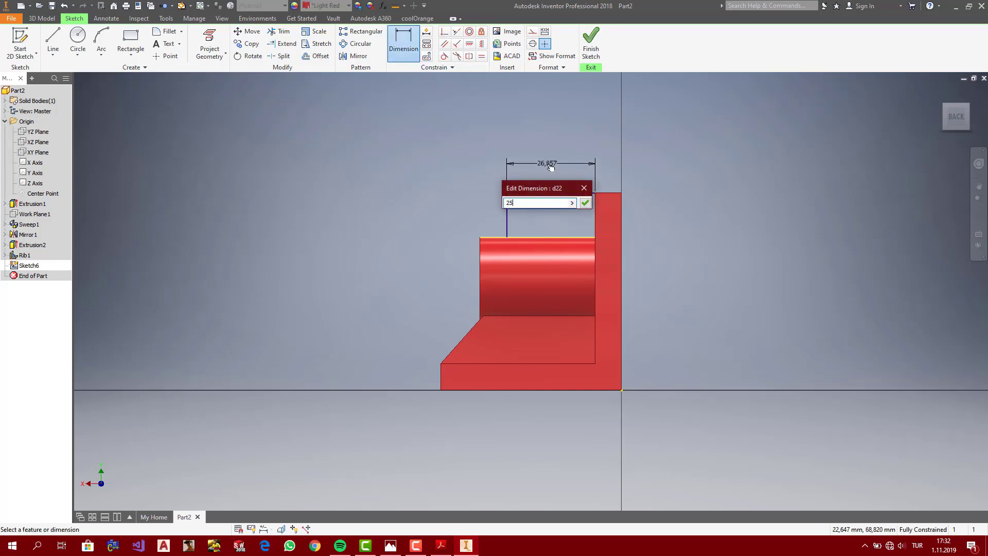
key("Return")
key("Escape")
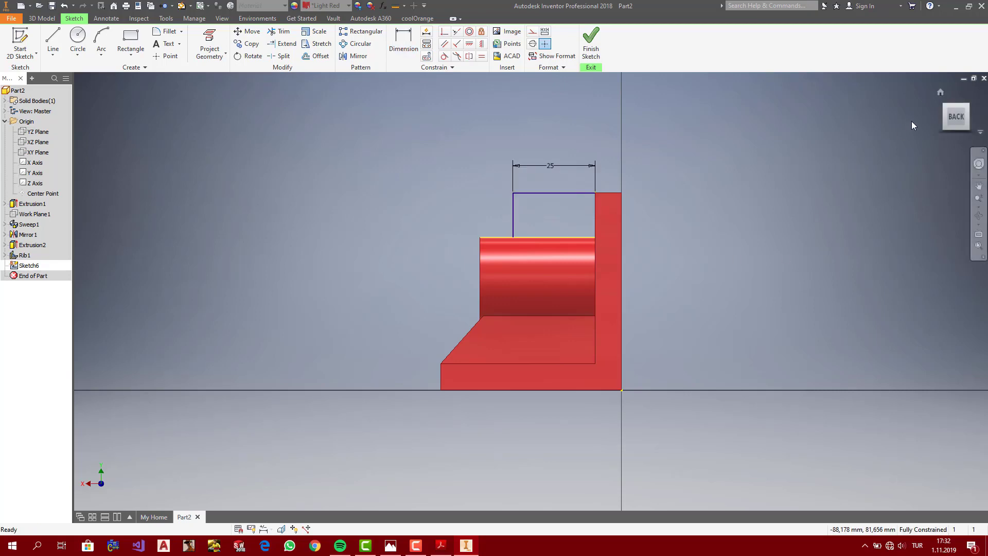
Step: Convert the projected line along the top of the boss to construction and finish the sketch
left_click(939, 92)
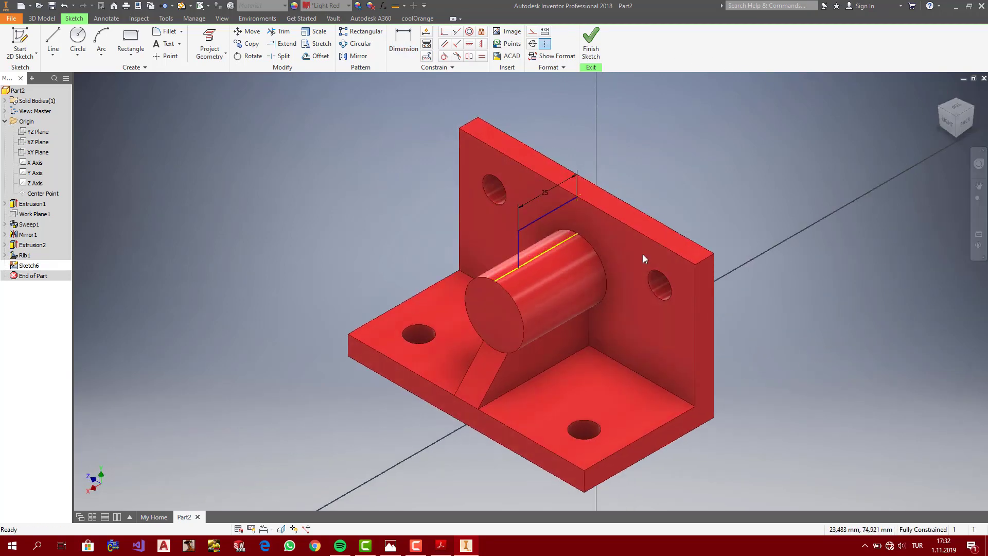
left_click(553, 249)
left_click(532, 32)
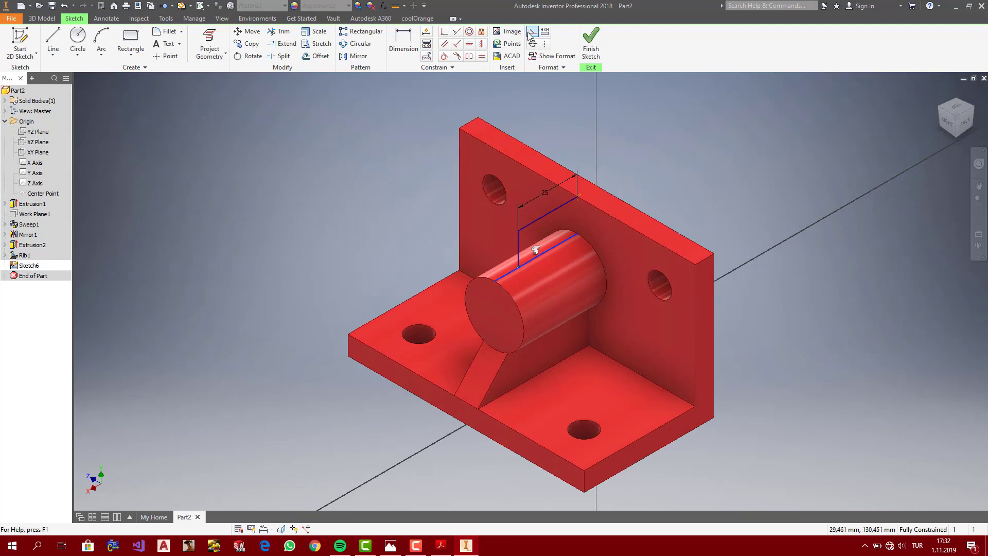
left_click(605, 37)
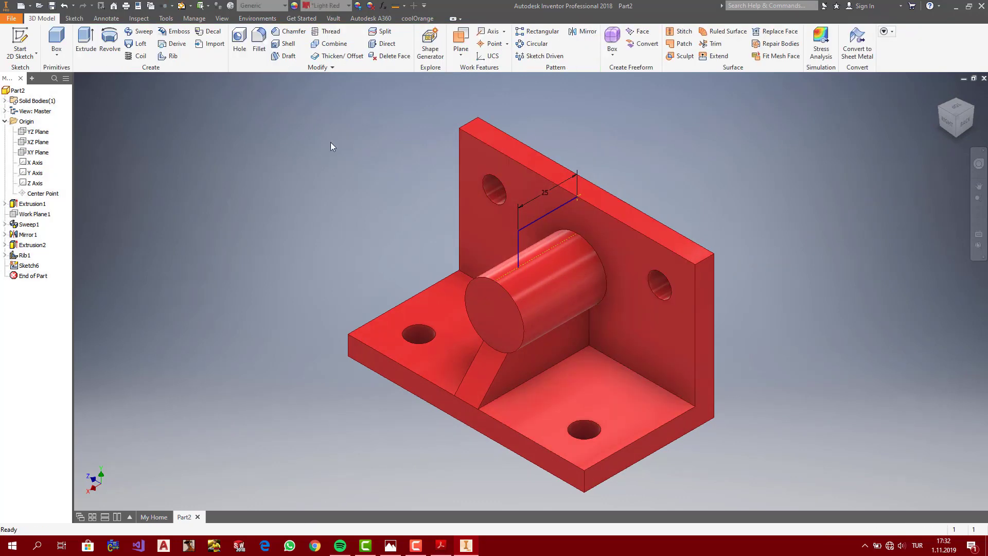
Step: Start a Rib from the block sketch, parallel to the sketch plane, directed toward the boss, with thickness applied symmetrically to both sides
left_click(172, 56)
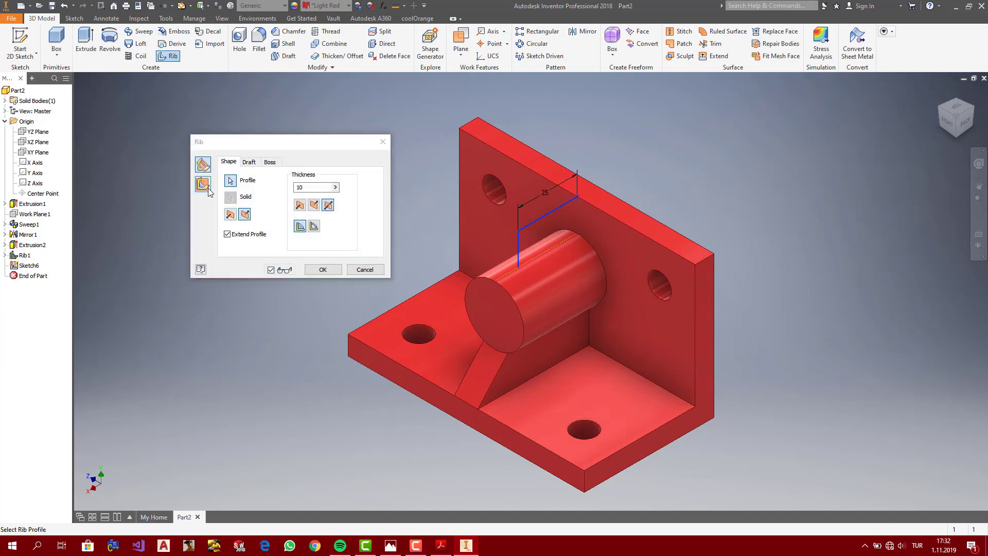
left_click(327, 206)
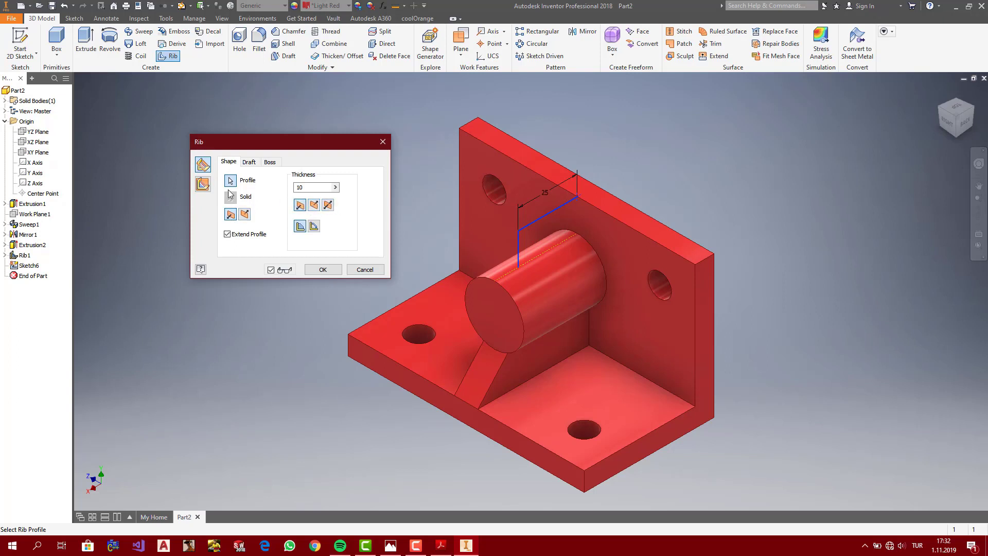
left_click(202, 184)
left_click(231, 215)
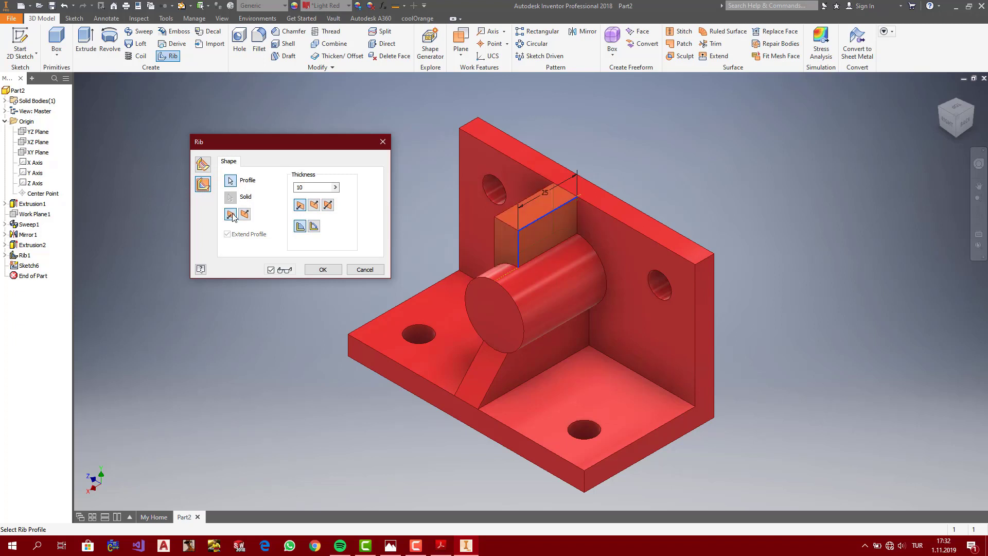
left_click(328, 205)
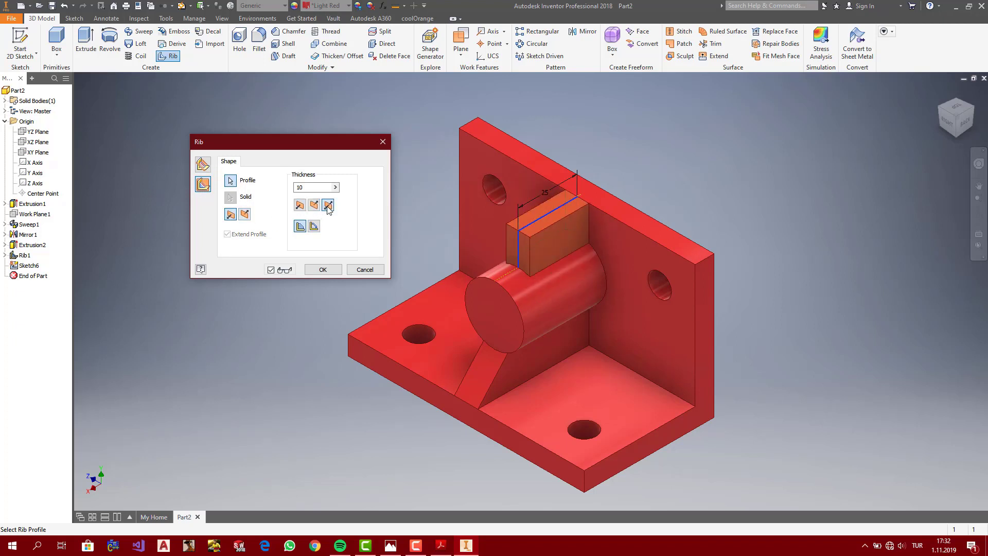
Step: Look up the block's width in Part1.pdf, set the rib thickness to 5+5+5*2 and create the block
left_click(447, 544)
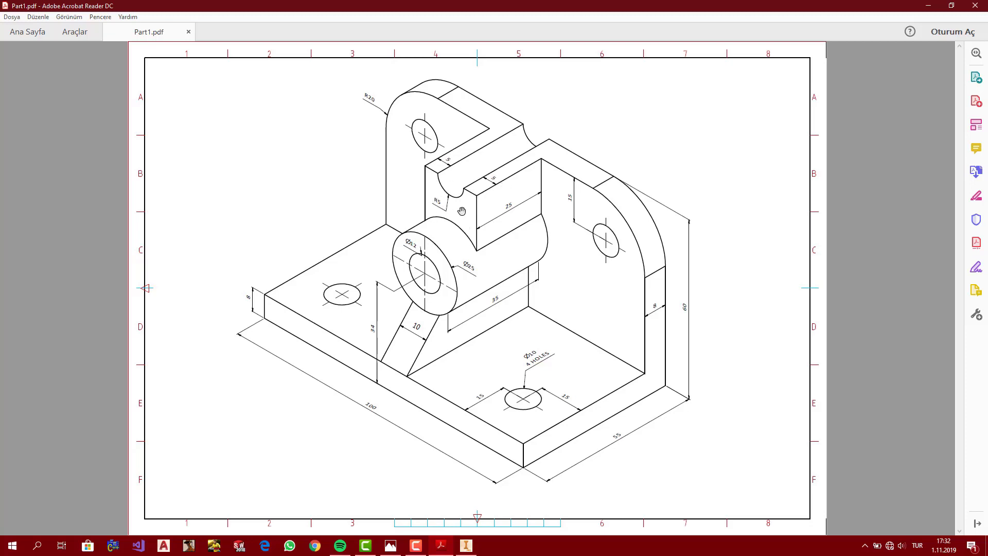
left_click(466, 544)
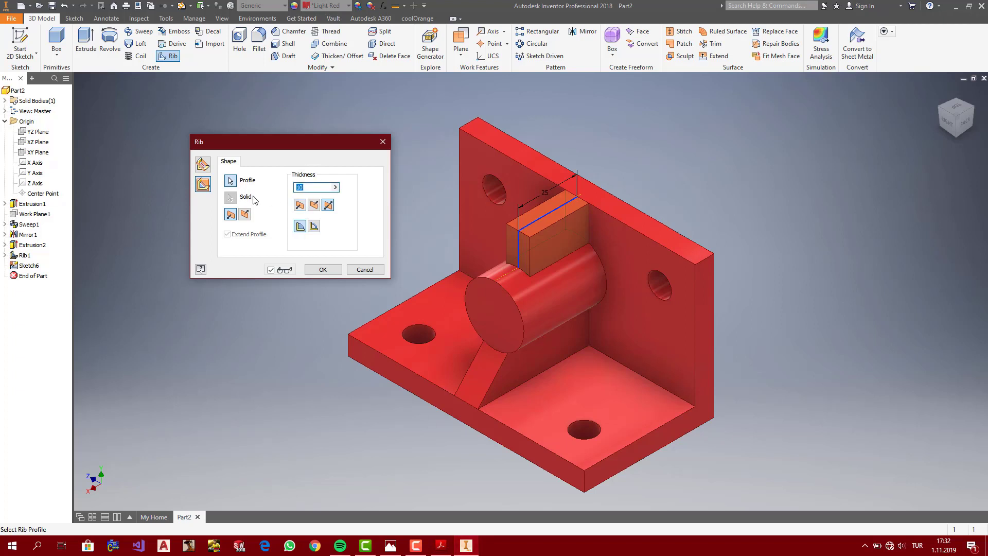
type("5+5+5*2")
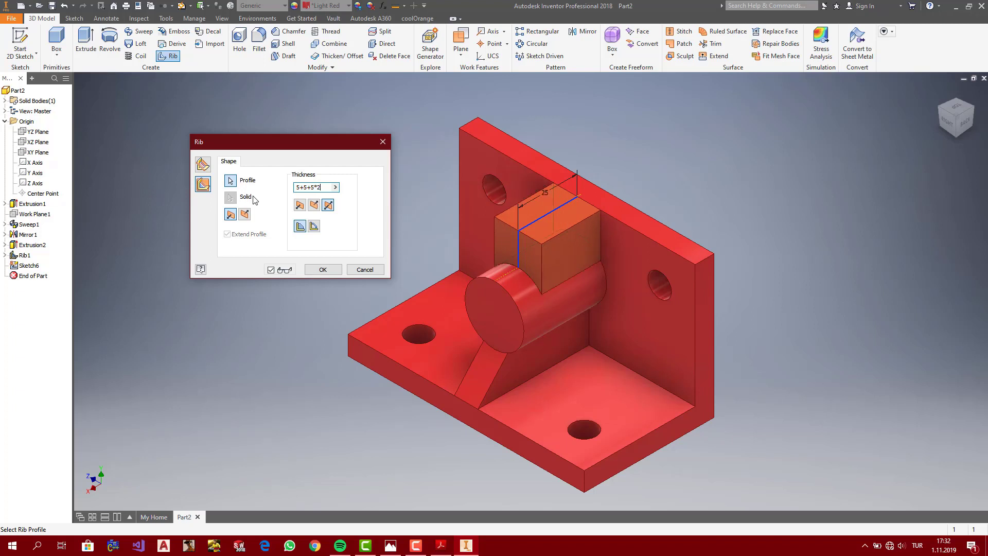
left_click_drag(320, 148, 419, 165)
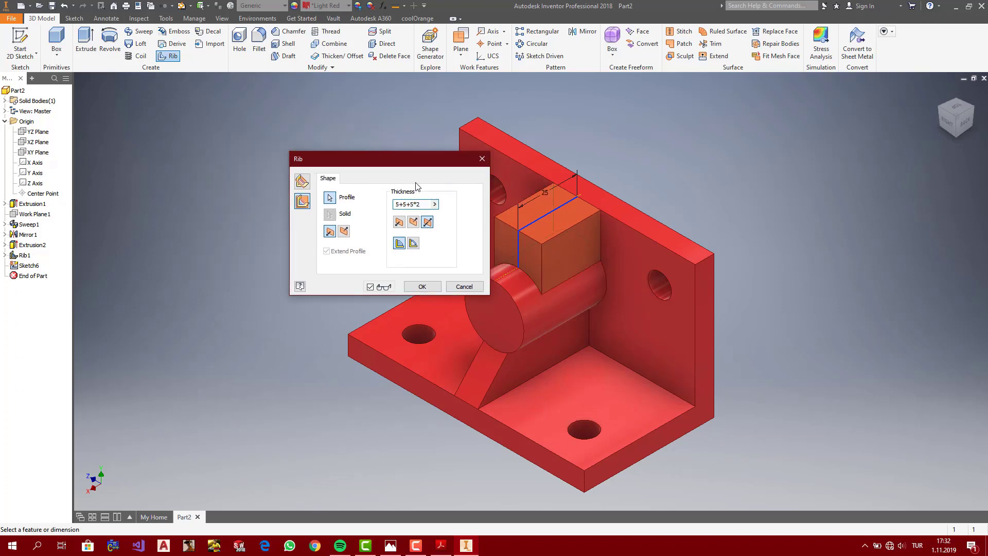
left_click(446, 549)
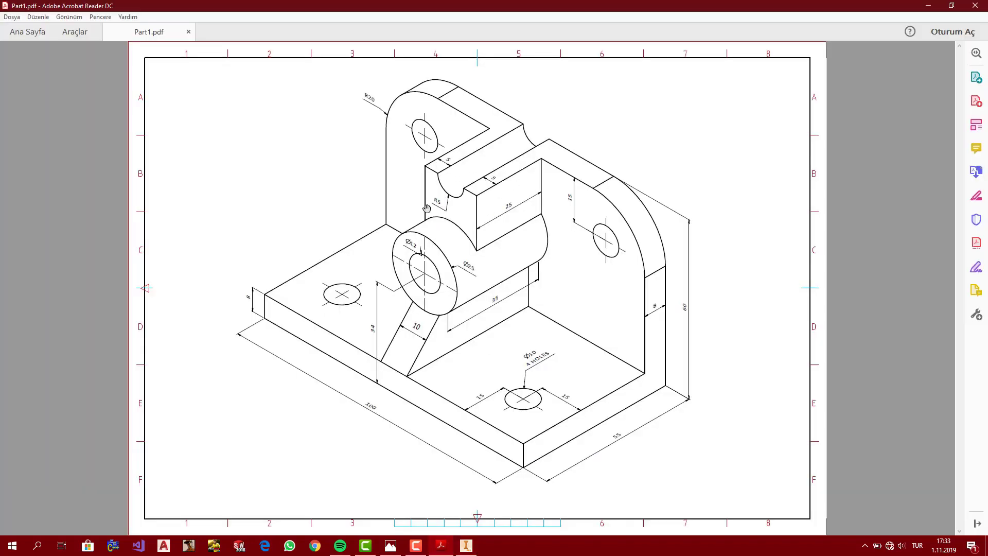
left_click(465, 546)
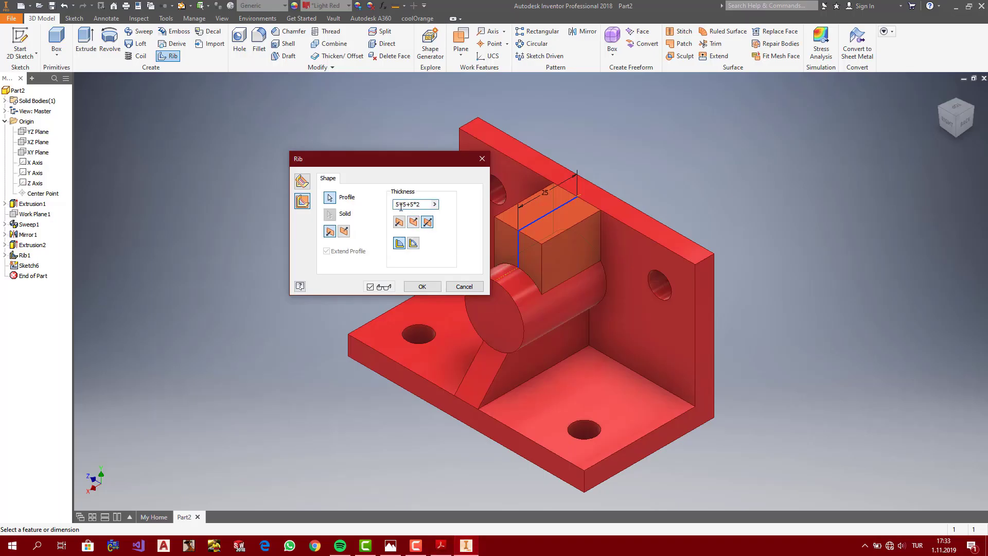
double_click(423, 203)
left_click(422, 287)
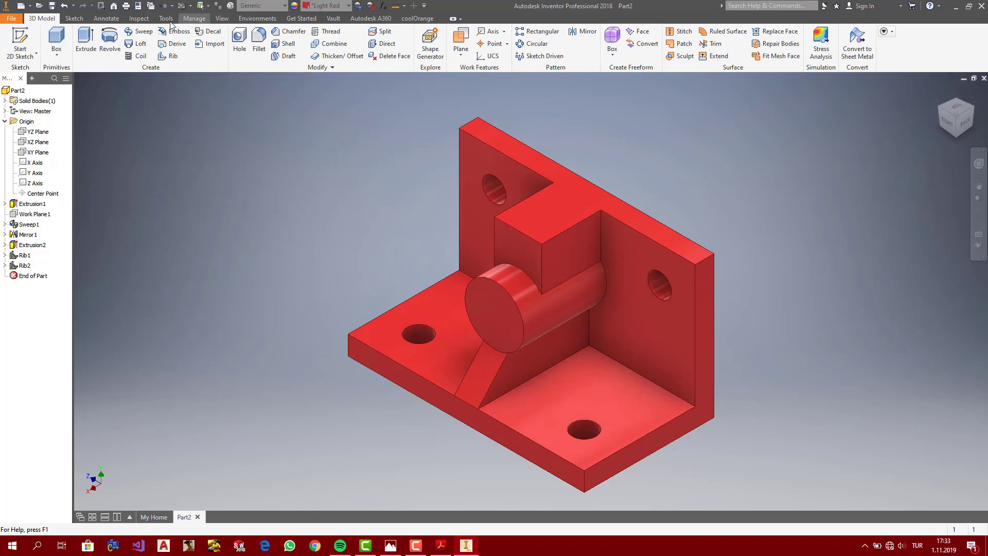
Step: Measure the length of the block's upper front edge
left_click(139, 19)
left_click(19, 45)
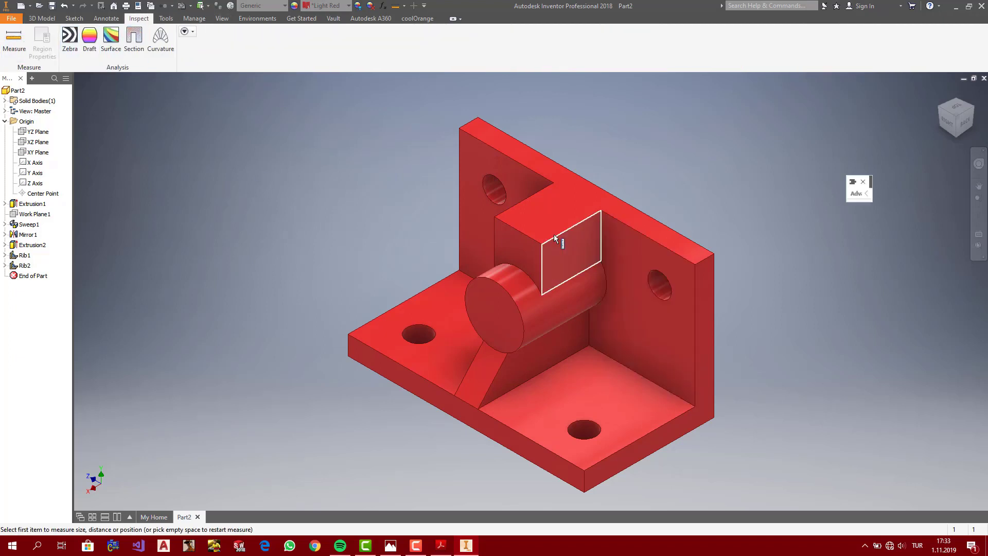
left_click(520, 233)
scroll(524, 227, "down", 2)
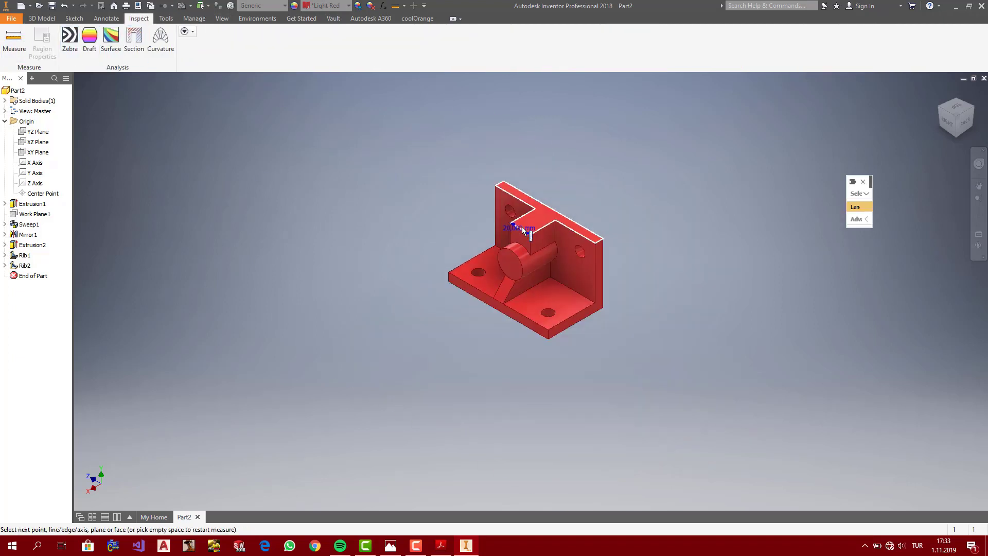
scroll(525, 221, "up", 6)
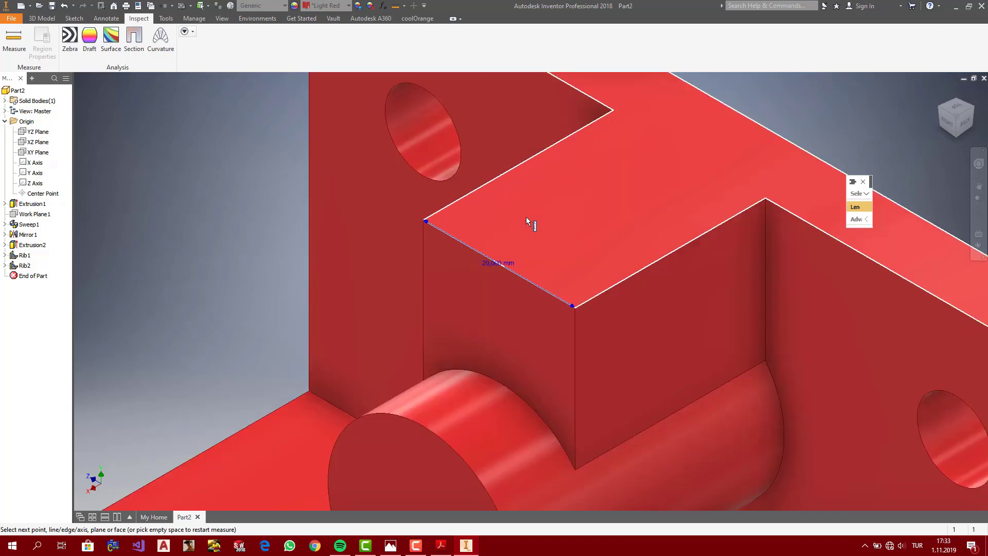
left_click(940, 93)
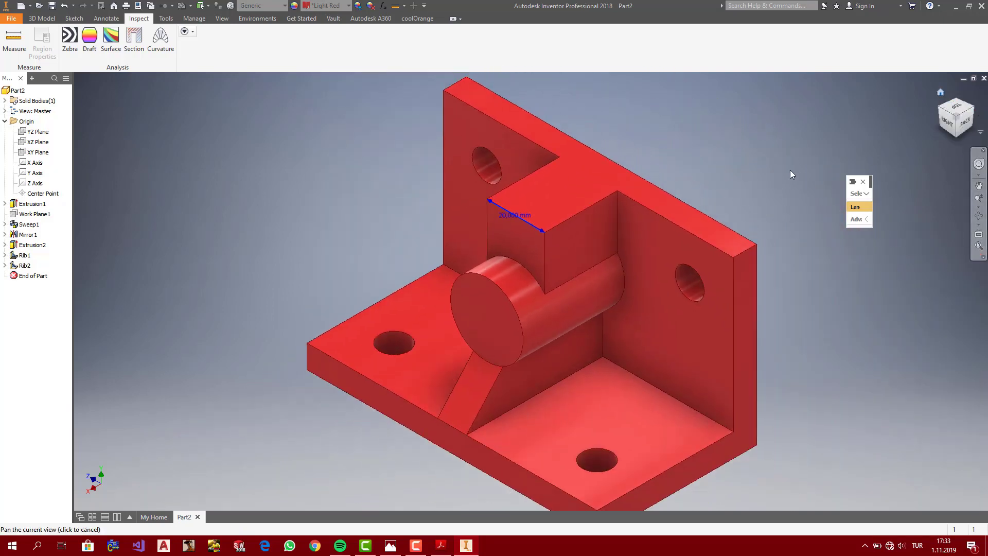
key("Escape")
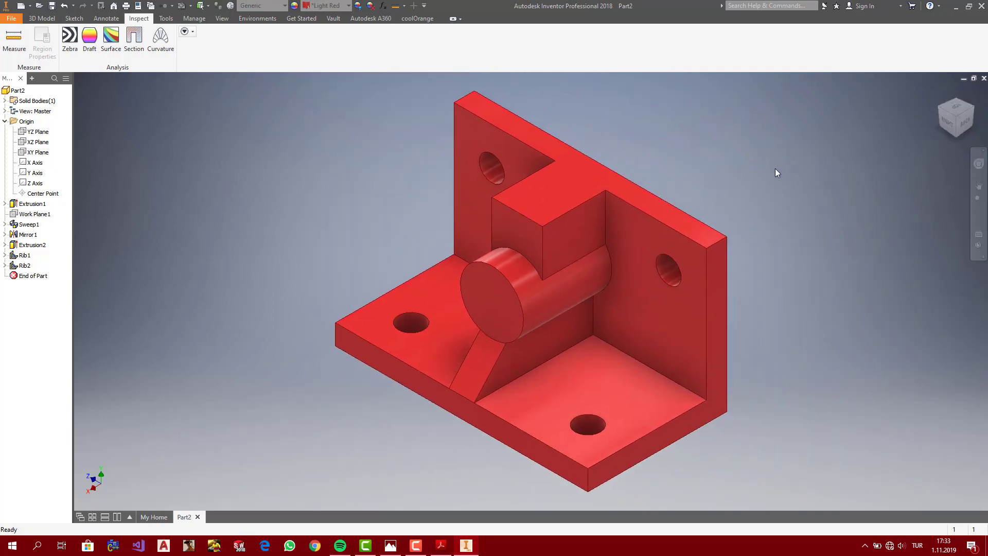
Step: Check the boss hole in Part1.pdf and start a sketch on the cylindrical boss's front face
left_click(442, 547)
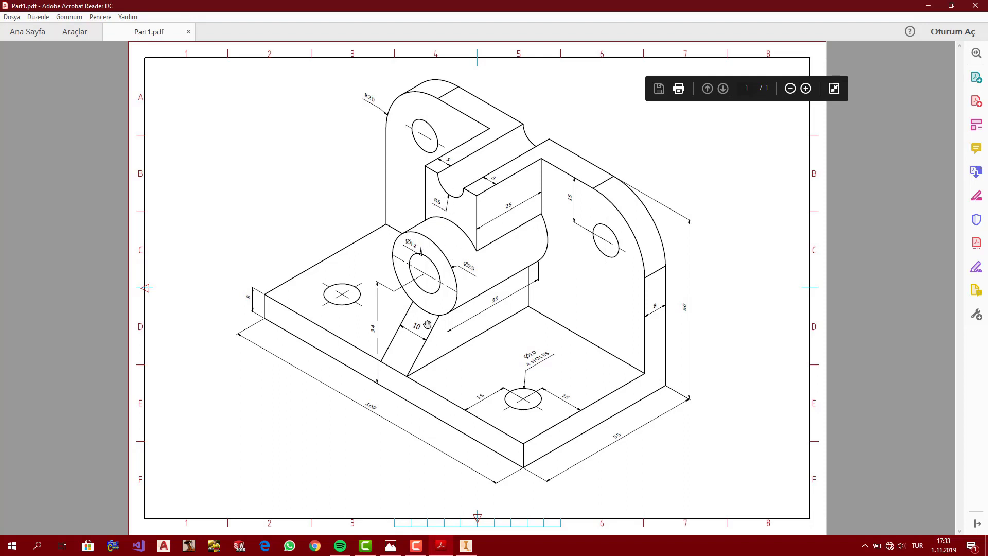
left_click(467, 546)
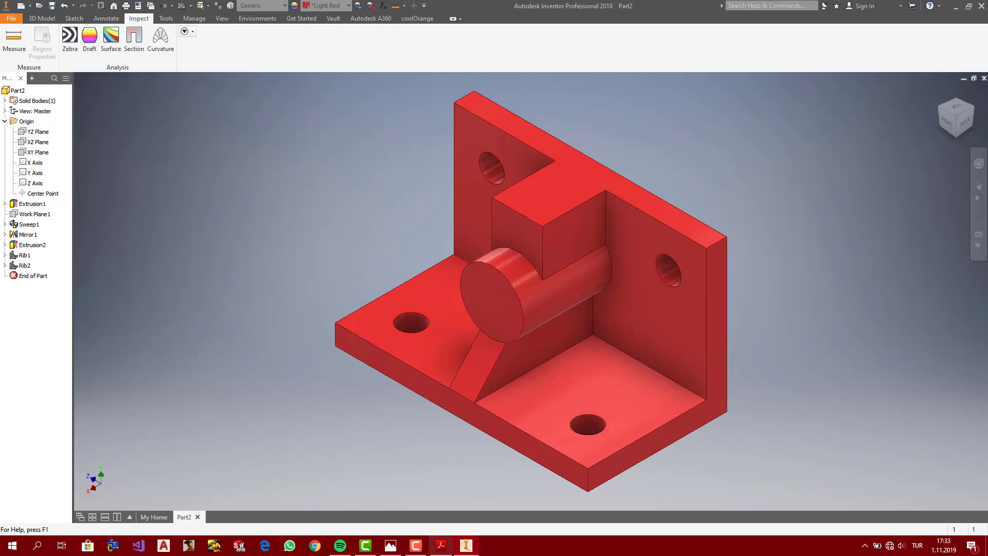
left_click(444, 550)
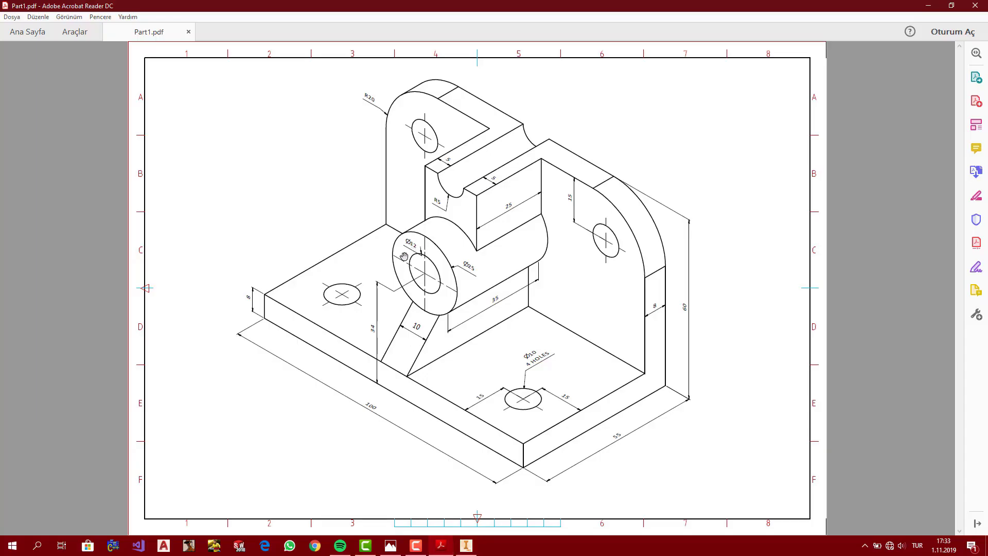
left_click(466, 545)
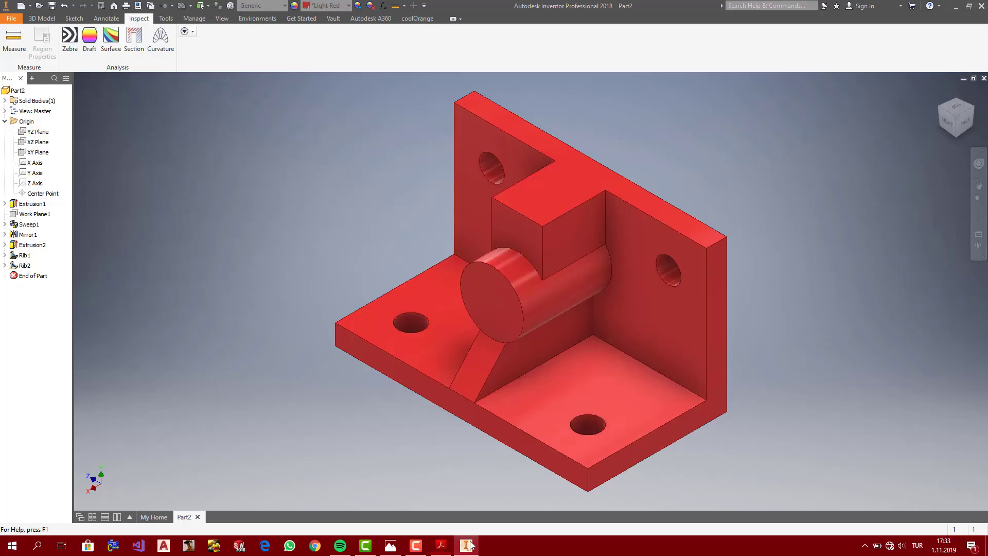
left_click(501, 295)
left_click(576, 289)
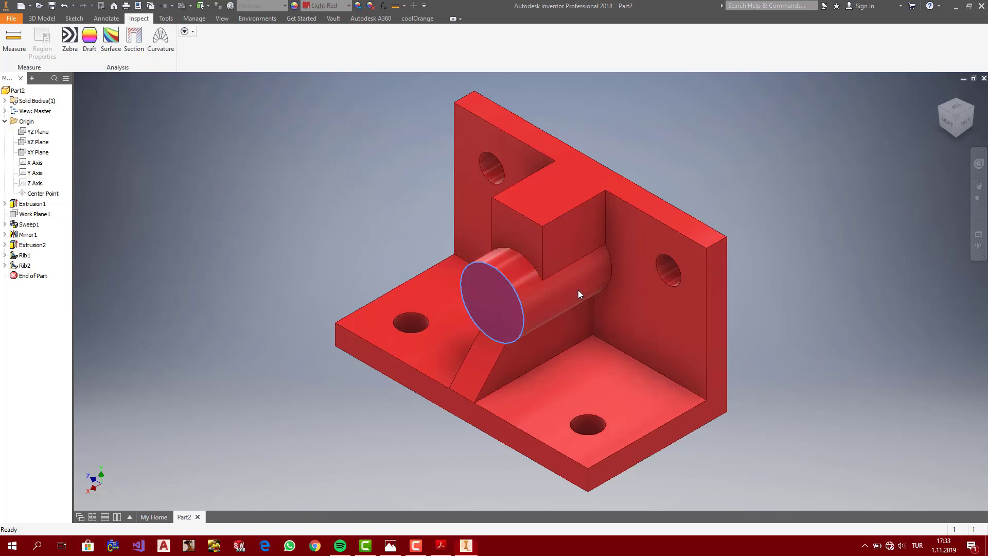
Step: Draw a circle about 12 mm in diameter at the boss's centre and convert the projected boss edge to construction
left_click(77, 38)
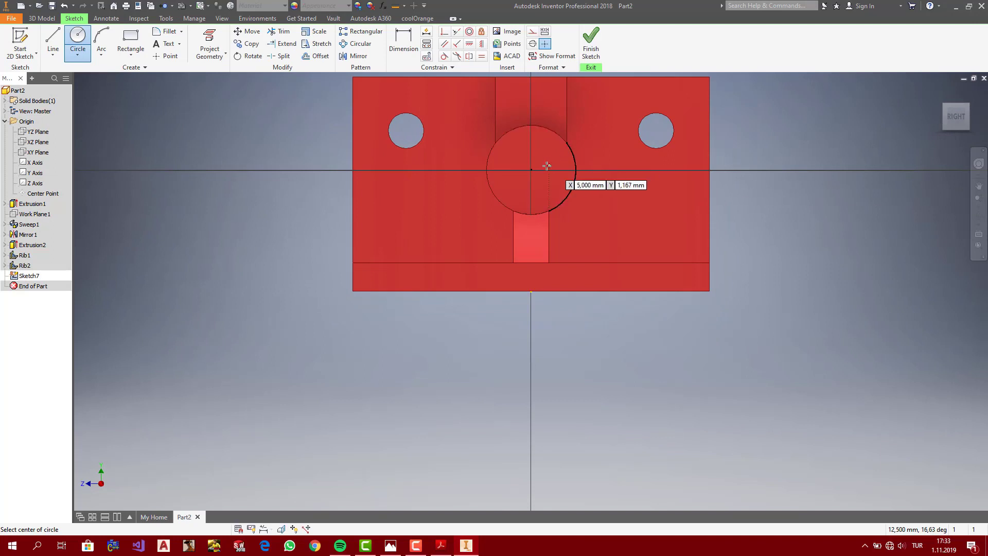
left_click(531, 169)
left_click(546, 181)
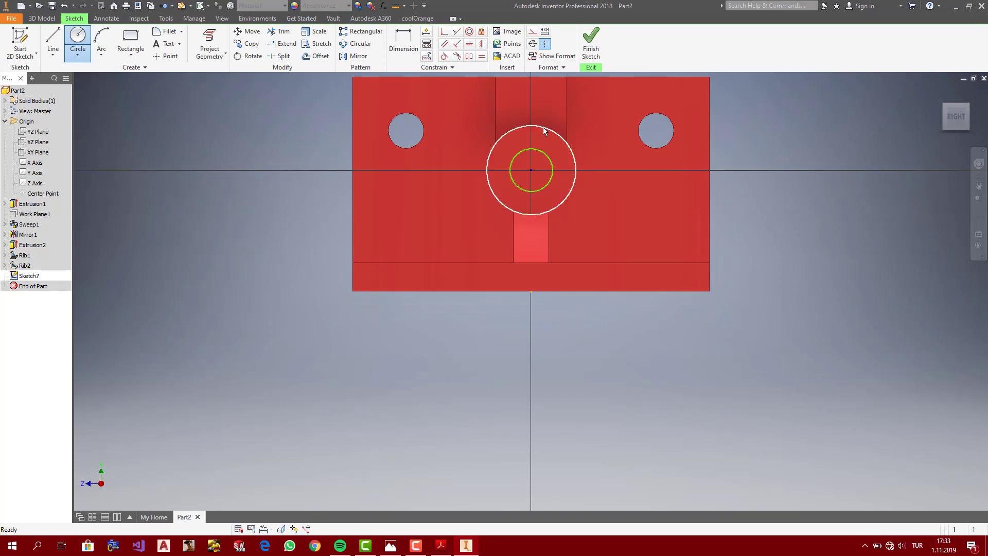
key("Escape")
left_click(979, 236)
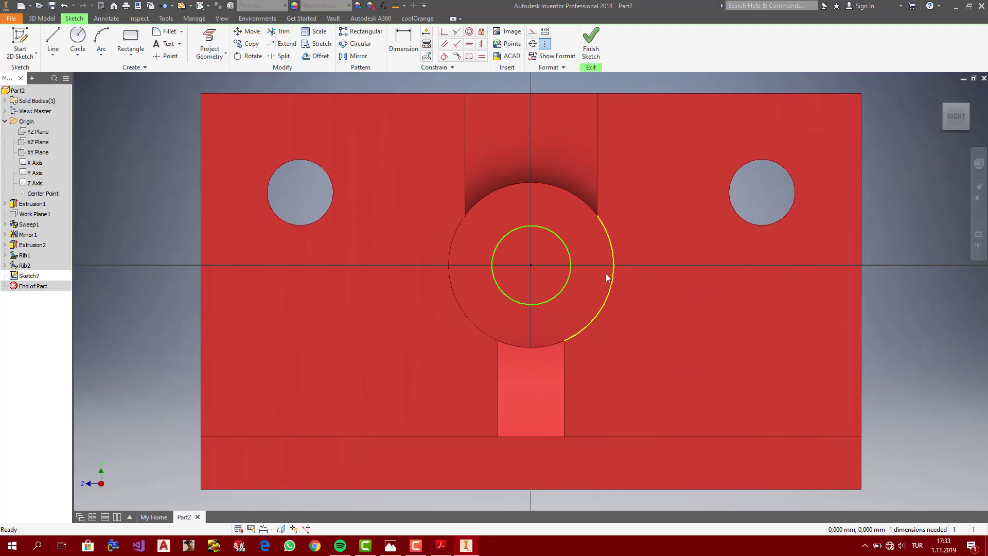
left_click(616, 274)
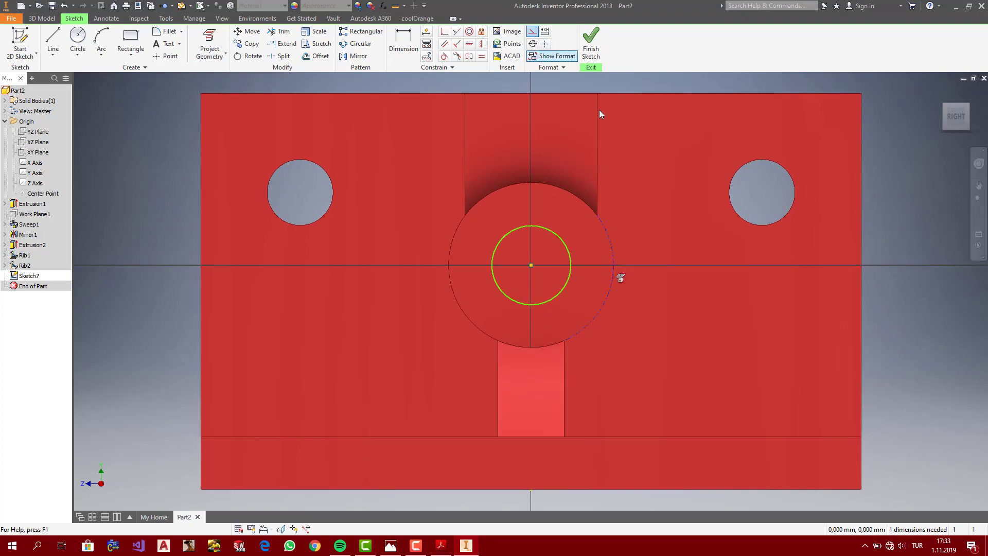
Step: Look up the boss hole's diameter in Part1.pdf and dimension the sketch circle to 12 mm
left_click(440, 544)
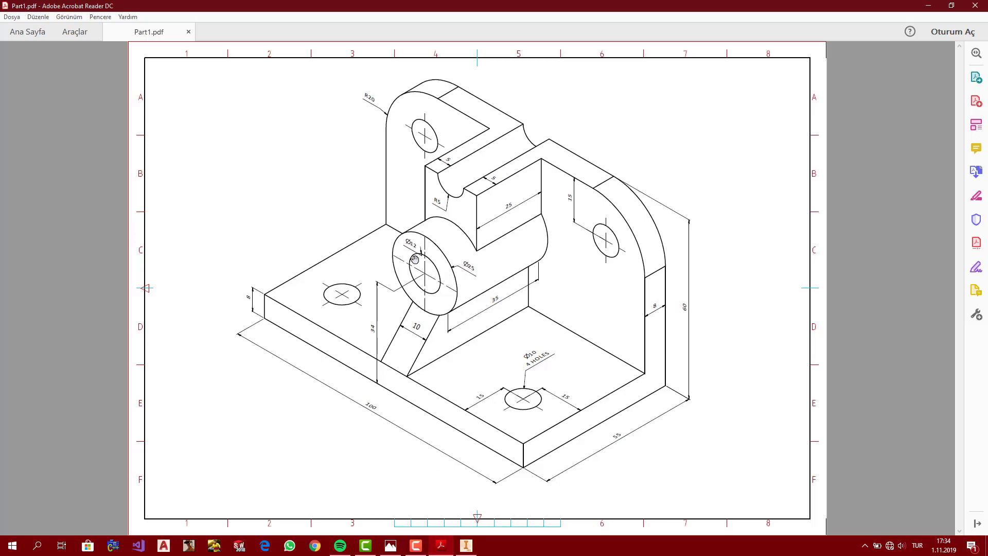
left_click(456, 547)
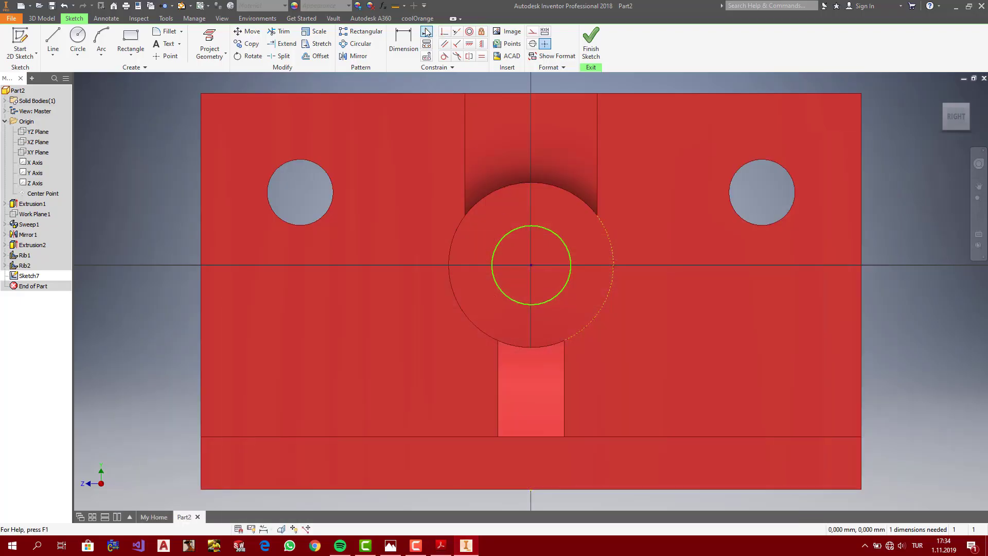
left_click(406, 40)
left_click(540, 227)
left_click(546, 220)
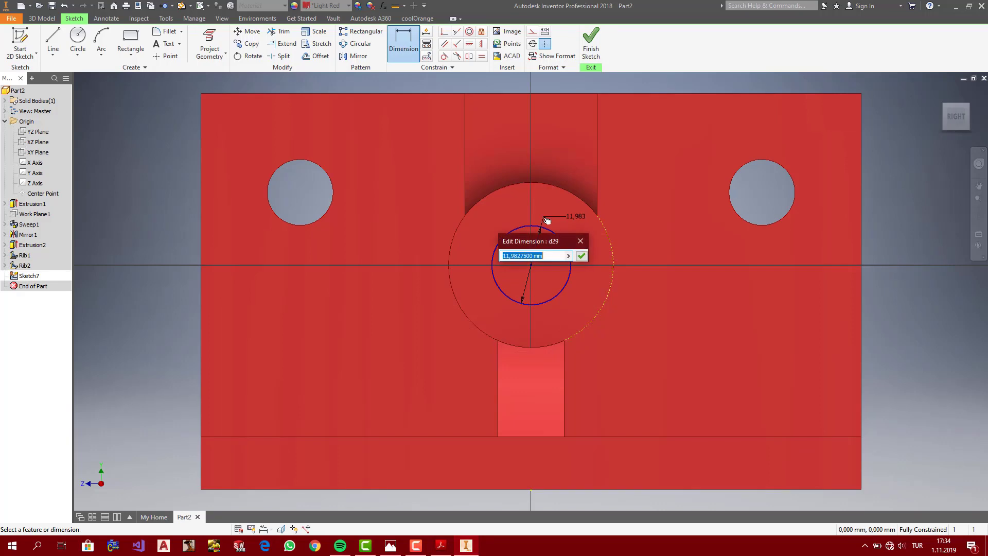
type("12")
key("Return")
key("Escape")
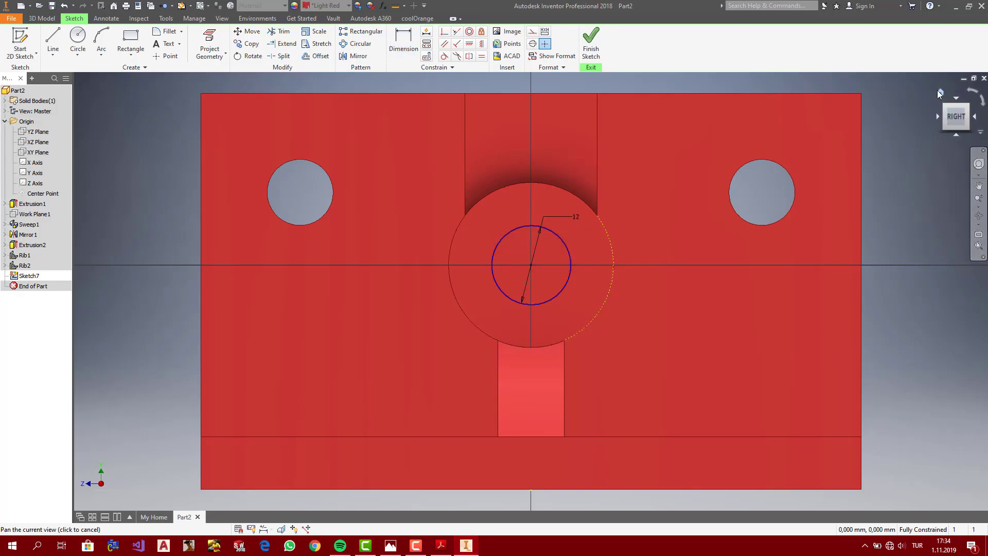
Step: Extrude the 12 mm circle as a cut with extents All through the boss and upright plate
left_click(938, 91)
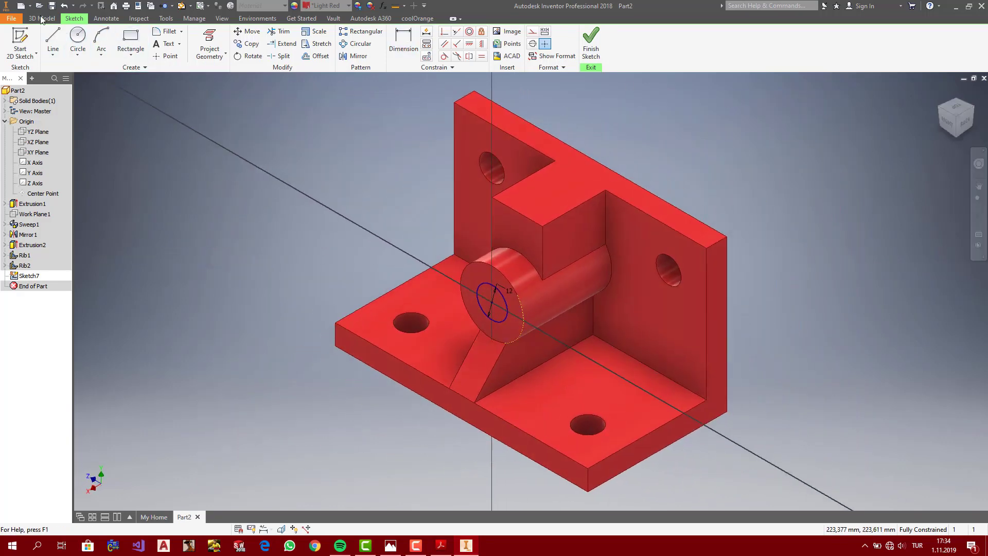
left_click(42, 19)
left_click(82, 41)
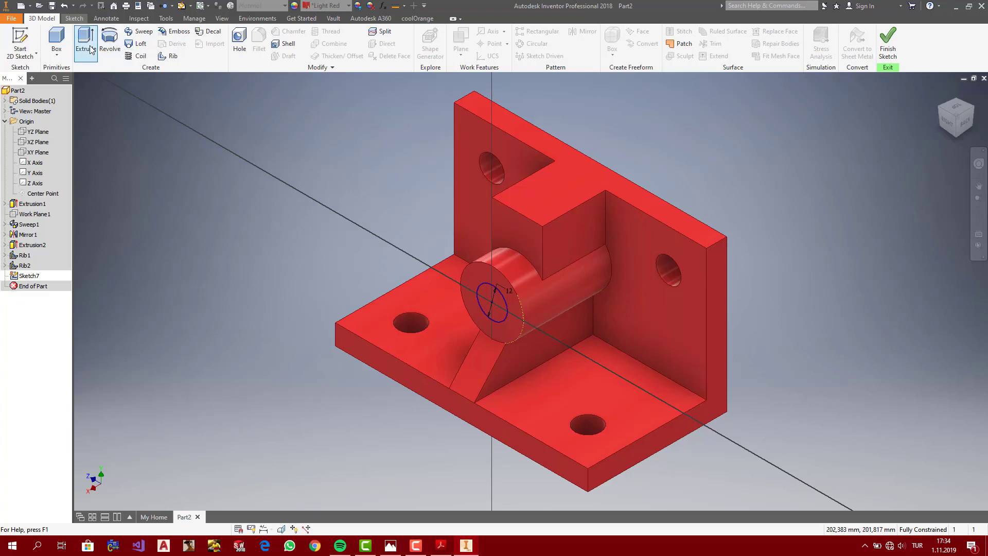
left_click(339, 217)
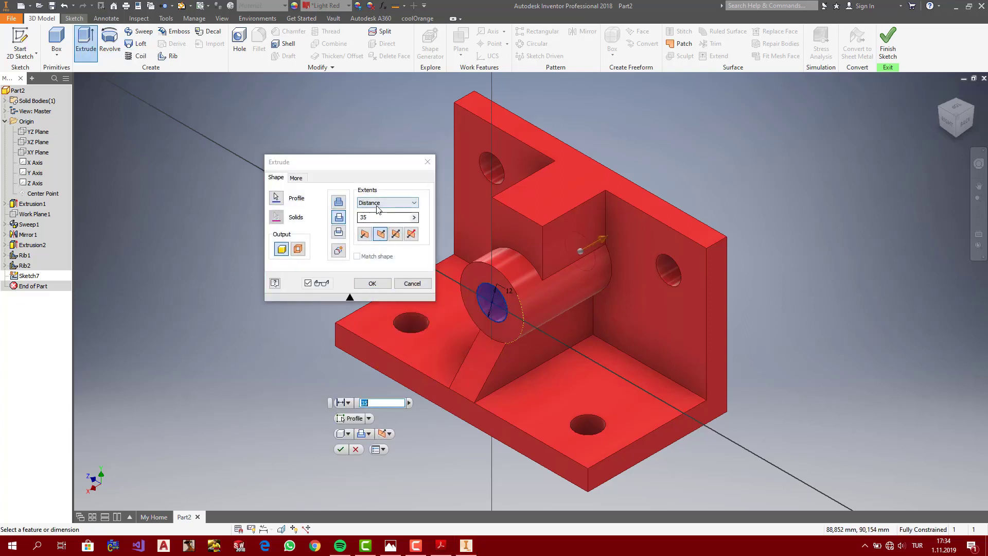
left_click(389, 202)
left_click(362, 233)
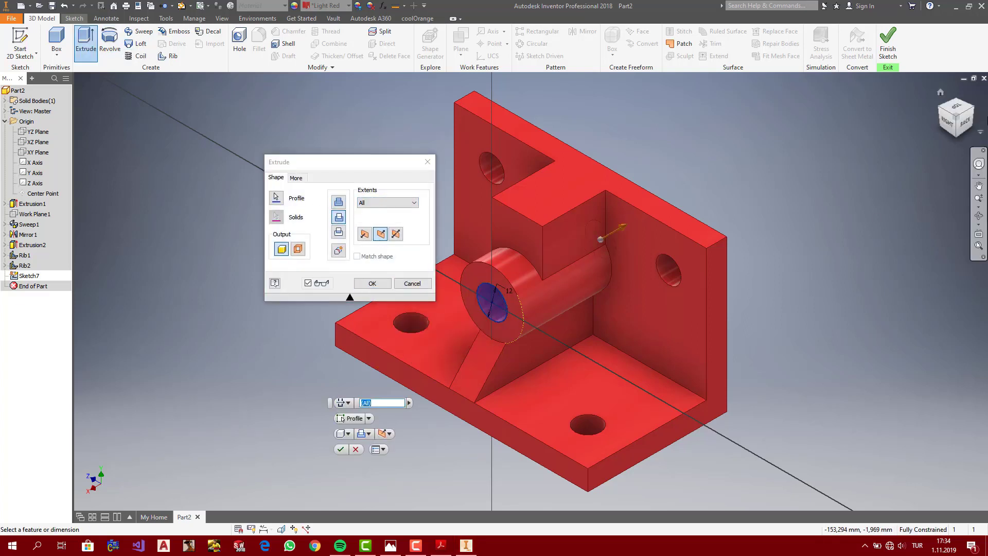
left_click(974, 109)
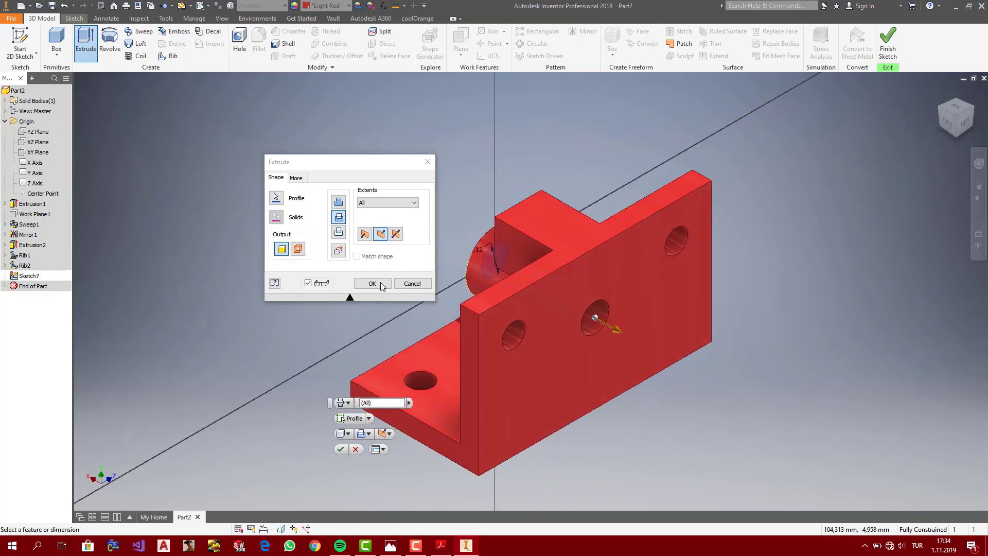
left_click(372, 283)
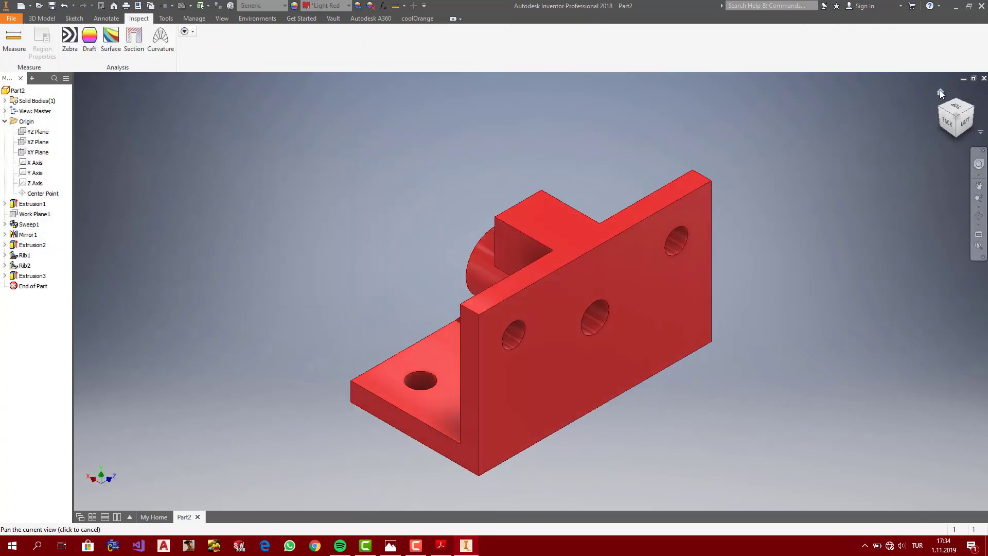
Step: Check the groove above the boss in Part1.pdf and start a sketch on the front face of the upper block
left_click(940, 91)
left_click(949, 123)
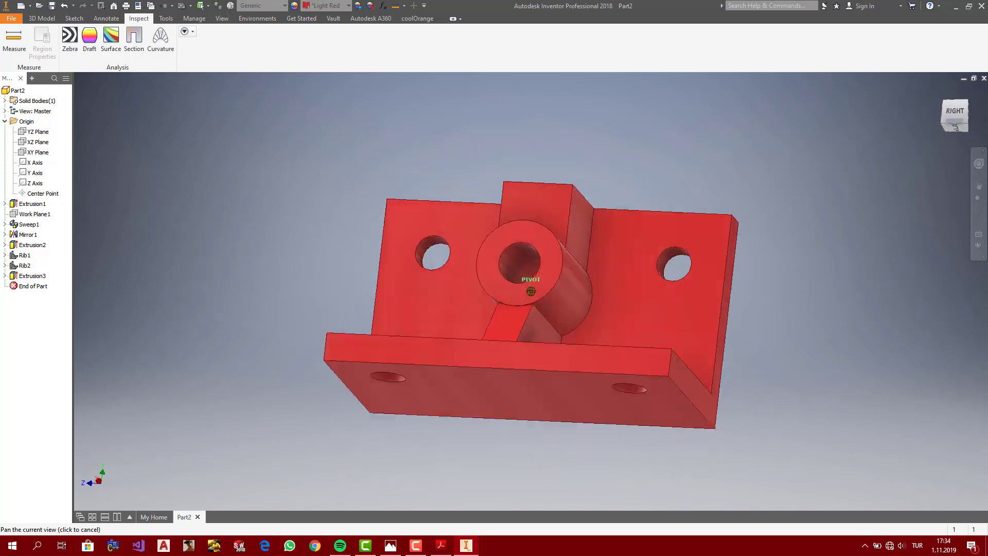
mouse_move(531, 291)
middle_mouse_down("shift")
mouse_move(603, 247)
mouse_move(669, 247)
mouse_move(546, 280)
middle_mouse_up("shift")
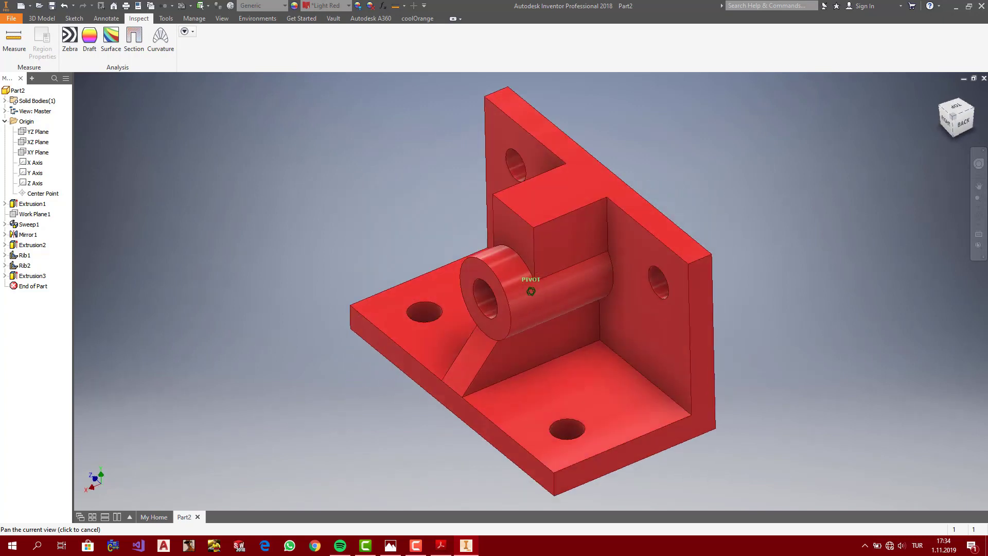
left_click(942, 93)
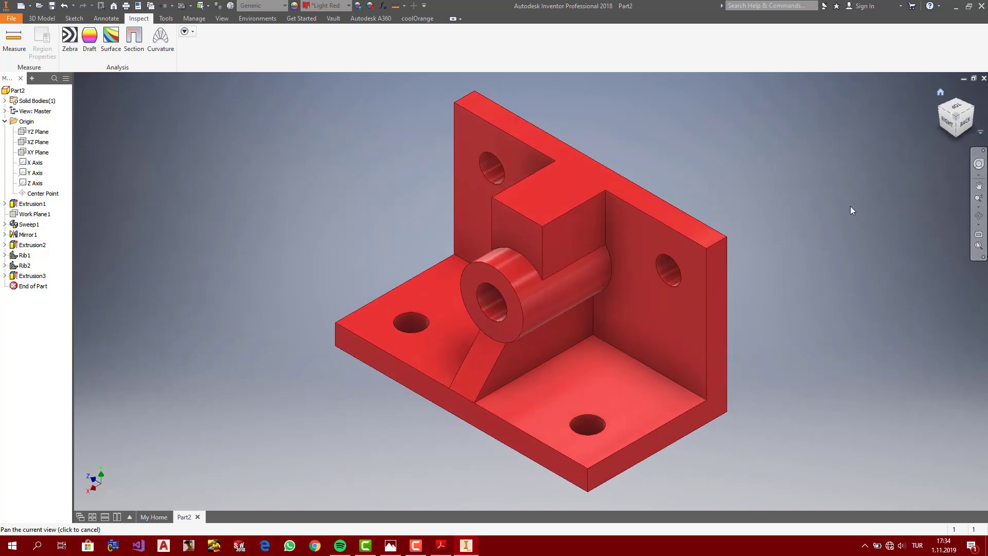
left_click(441, 546)
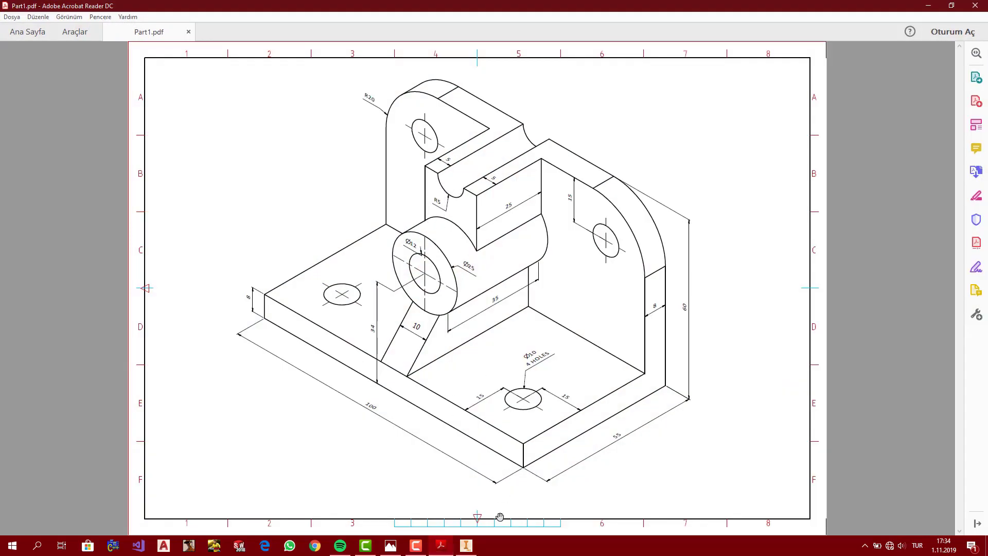
left_click(466, 546)
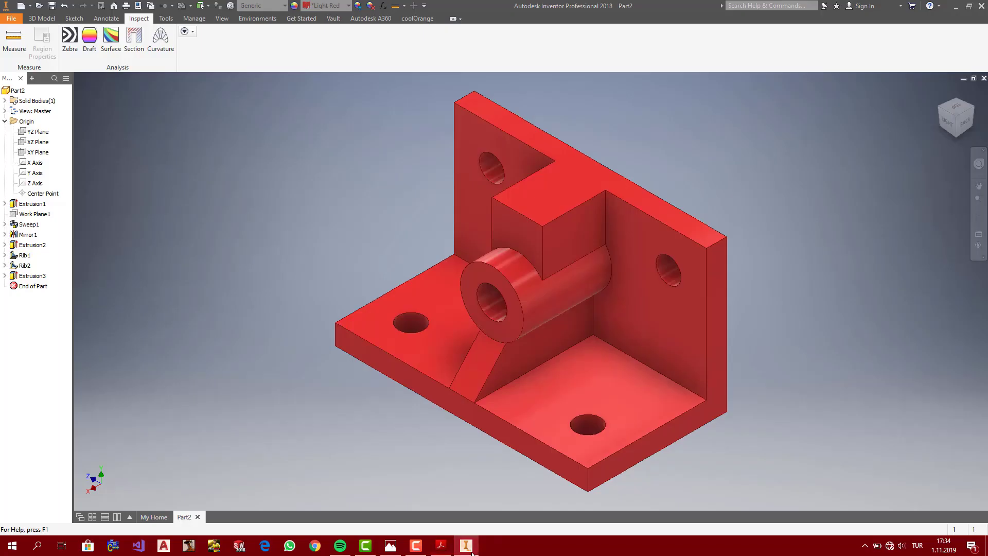
left_click(518, 234)
left_click(592, 224)
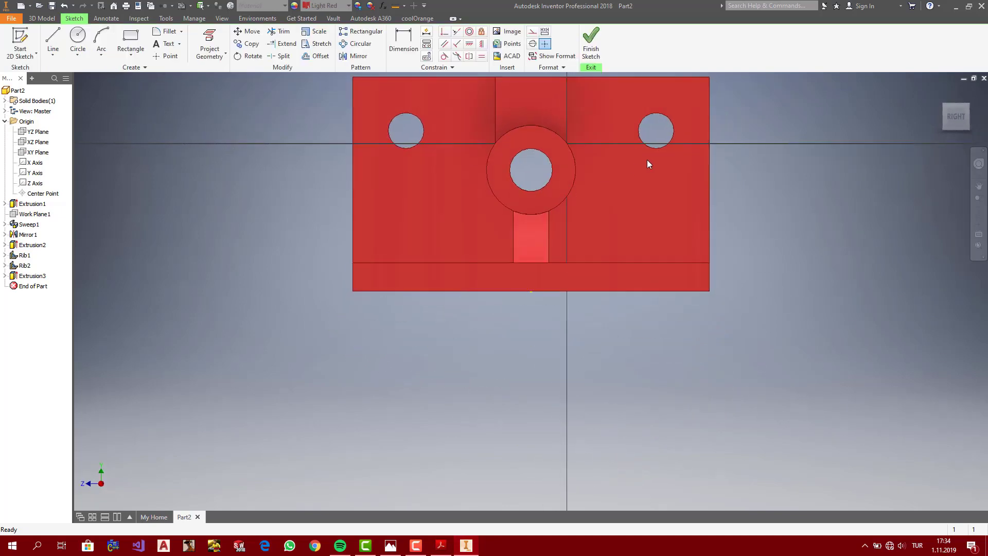
Step: Draw a circle about 13 mm in diameter centred on the midpoint of the block's top front edge
left_click(78, 41)
scroll(536, 191, "up", 1)
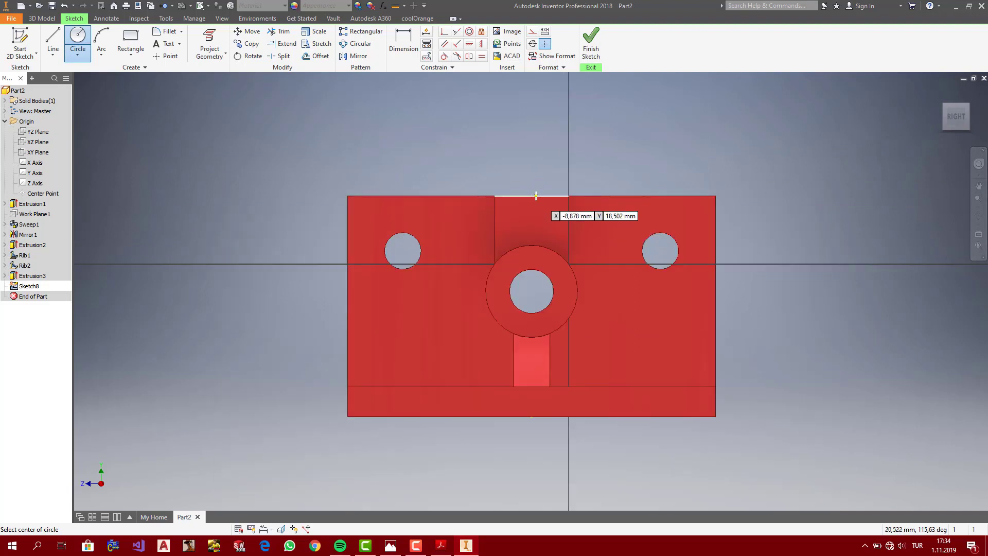
left_click(532, 196)
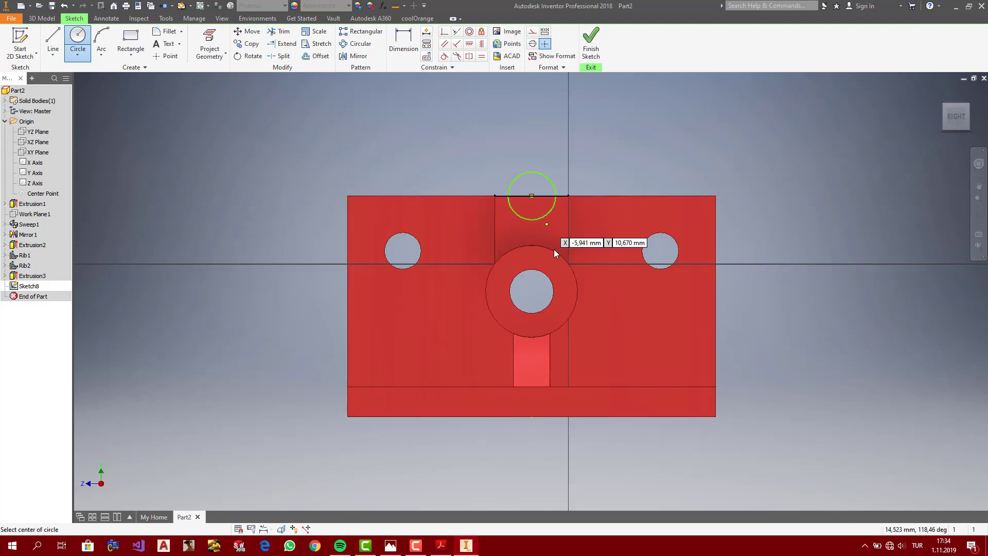
Step: Look up the groove radius in Part1.pdf and dimension the sketch circle's diameter as 5*2, giving 10 mm
left_click(441, 545)
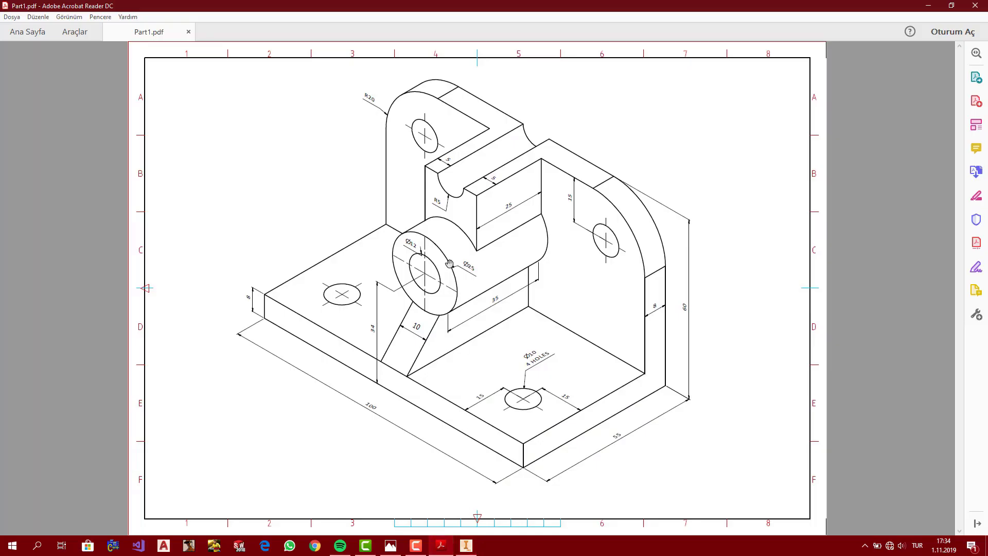
left_click(466, 546)
left_click(552, 186)
key("d")
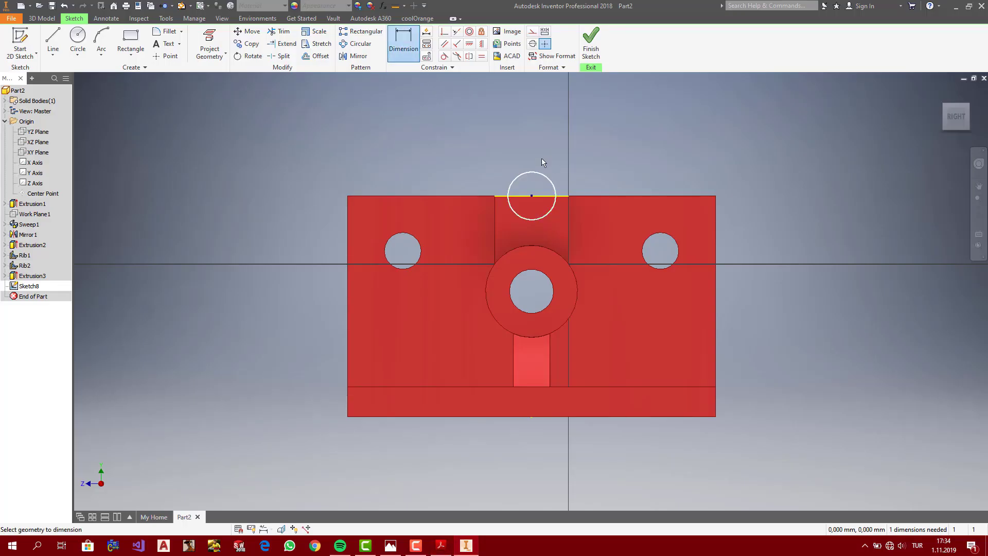
scroll(541, 157, "up", 5)
left_click(533, 222)
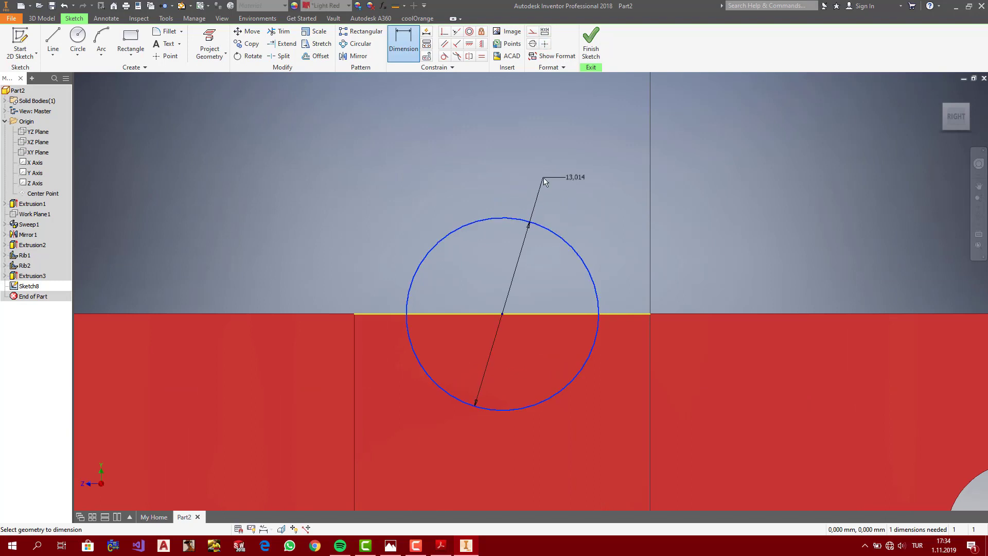
left_click(544, 178)
type("5")
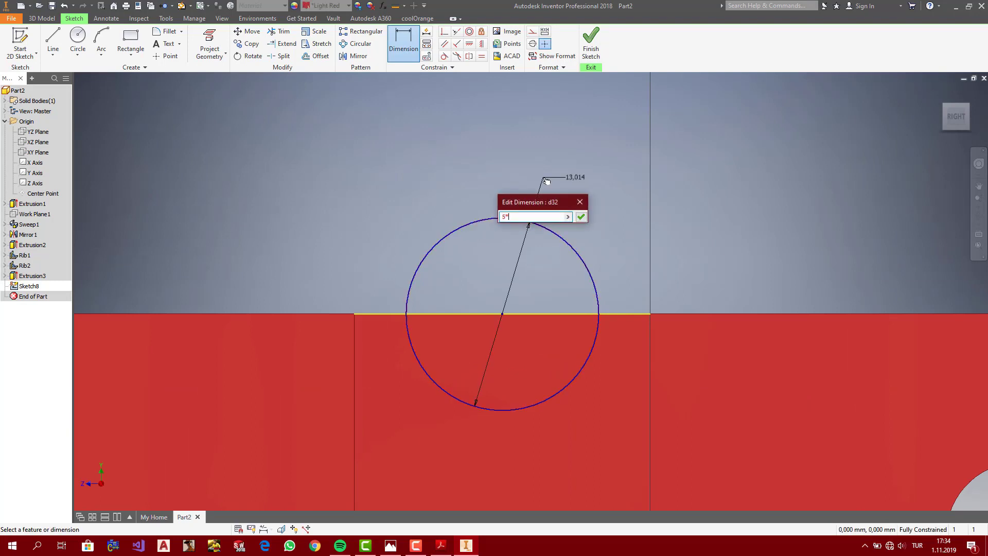
type("*2")
key("Return")
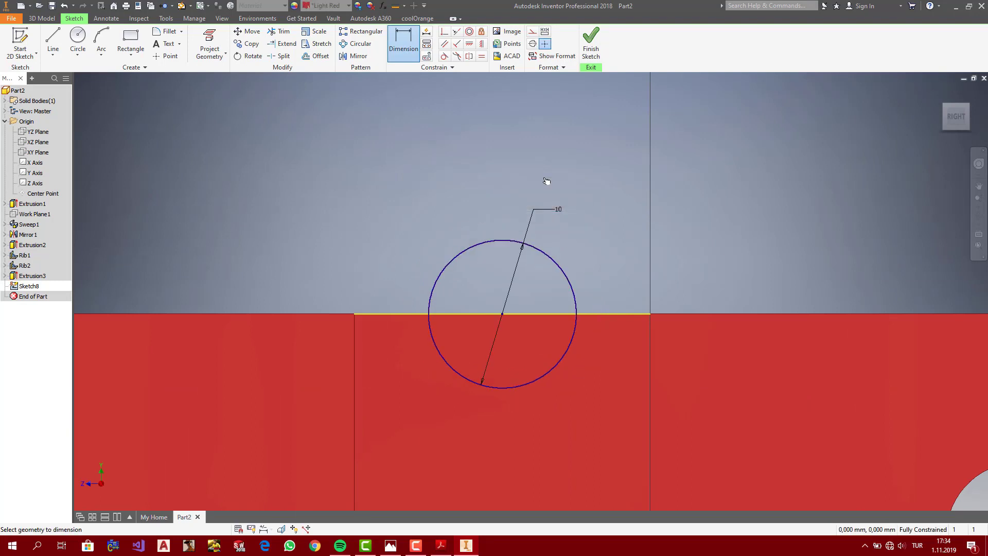
key("Escape")
Step: Convert the projected top edge of the block through the circle to construction
left_click(940, 96)
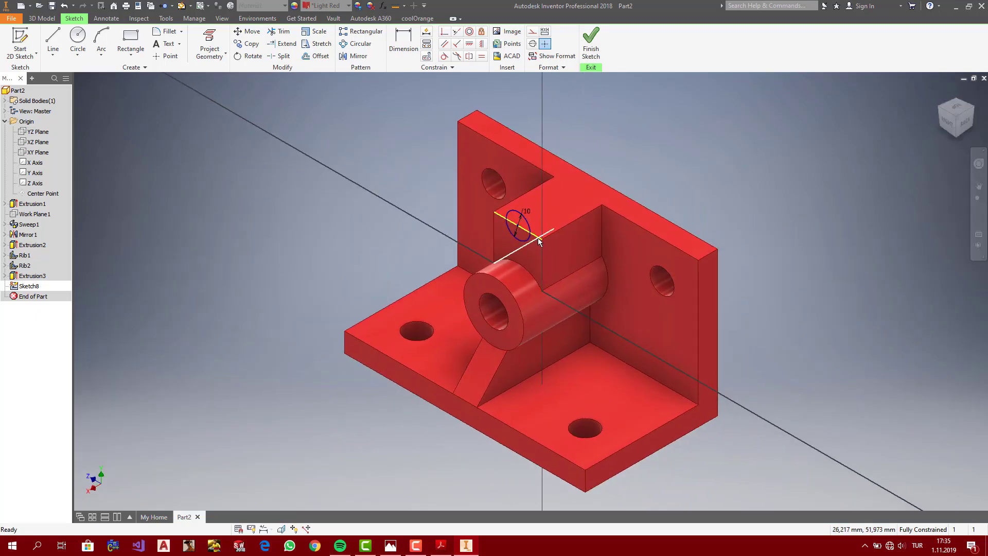
scroll(536, 226, "up", 5)
left_click(531, 264)
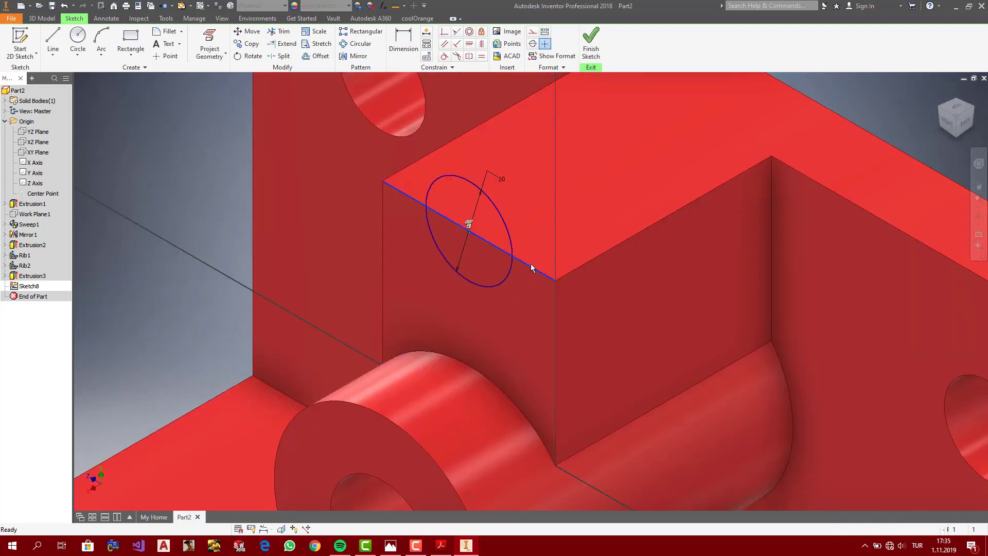
left_click(532, 31)
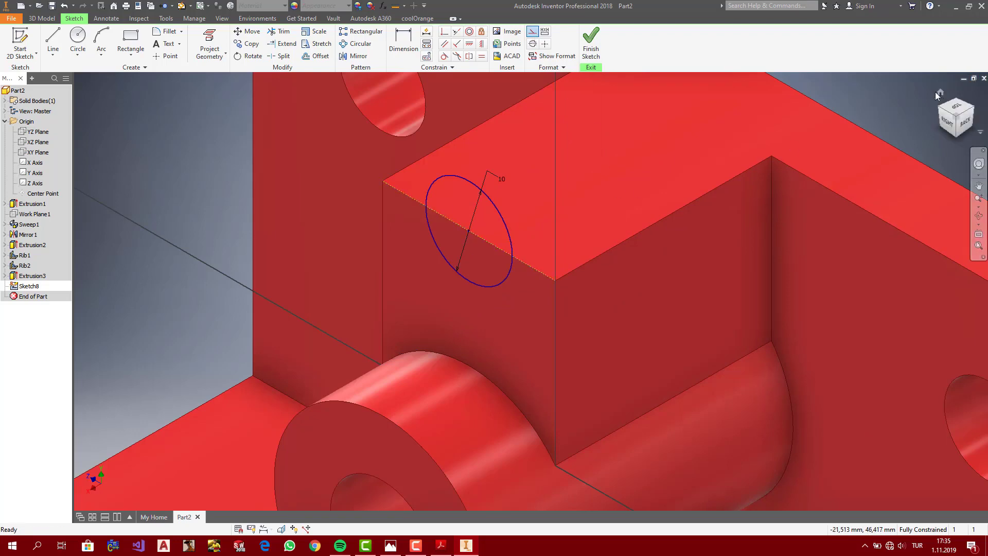
left_click(941, 94)
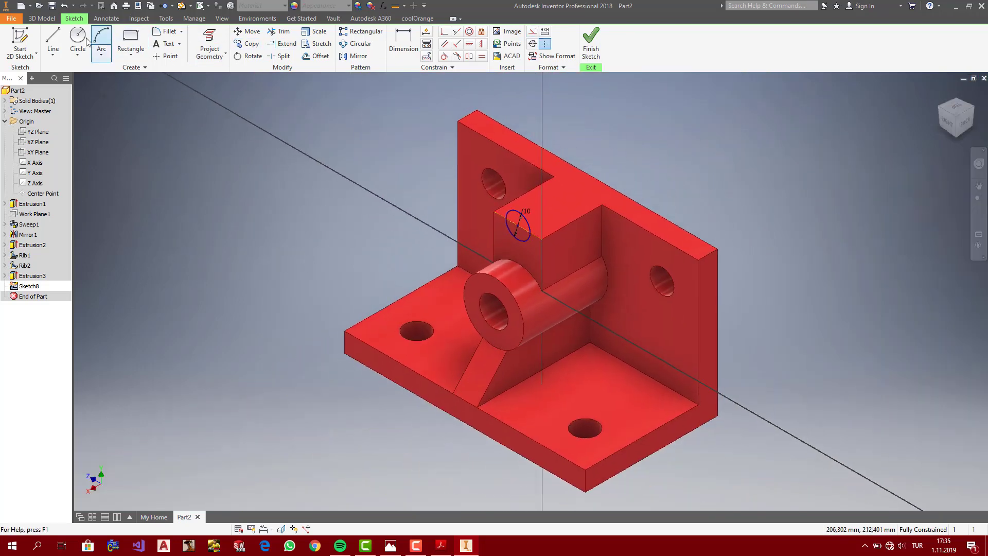
Step: Extrude the 10 mm circle as a cut with extents All through the block and upright plate to form the groove
left_click(42, 18)
left_click(86, 42)
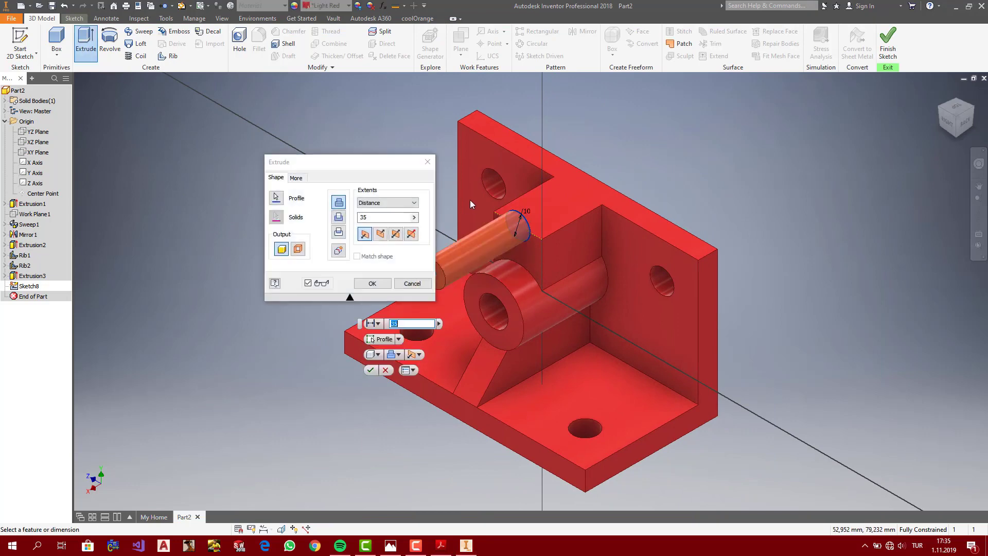
left_click_drag(344, 167, 270, 164)
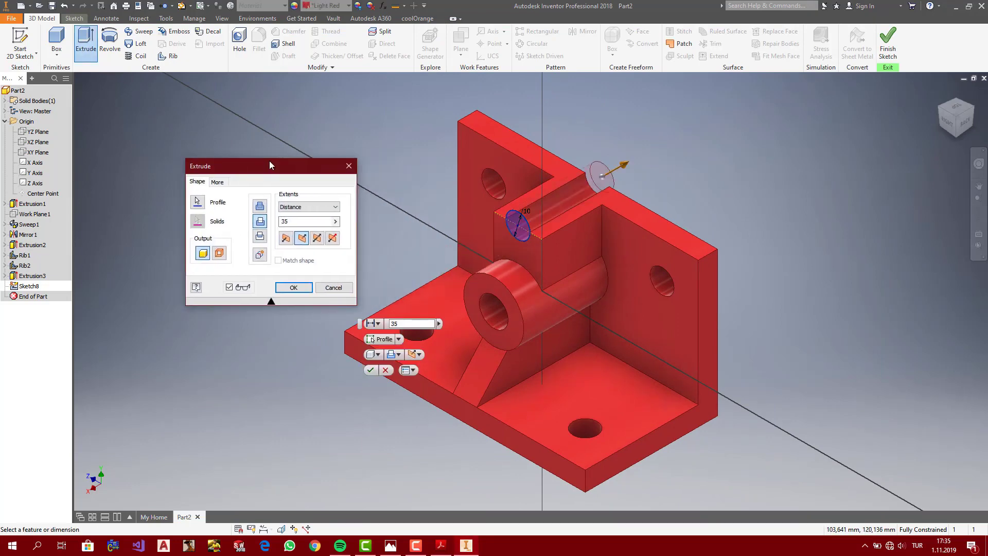
left_click(324, 207)
left_click(301, 250)
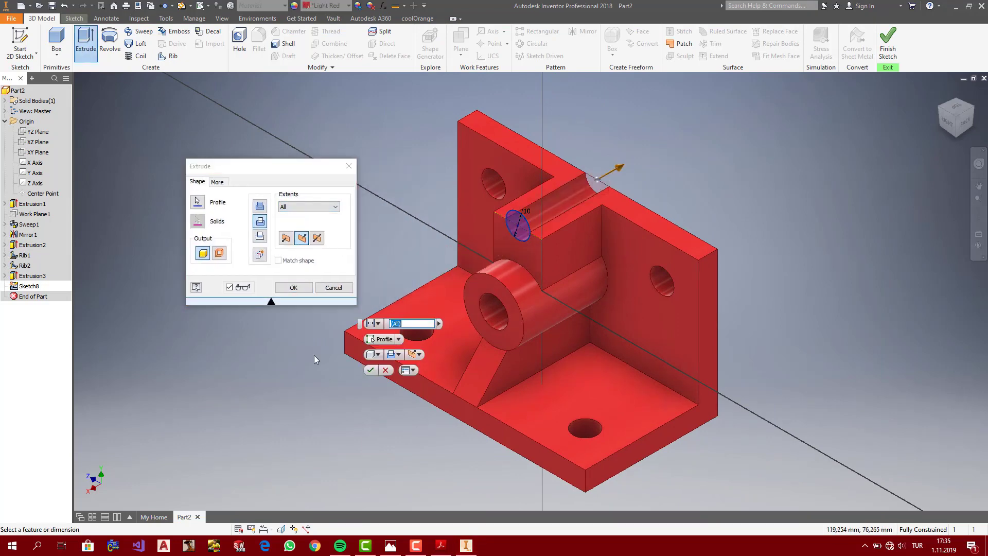
left_click(292, 288)
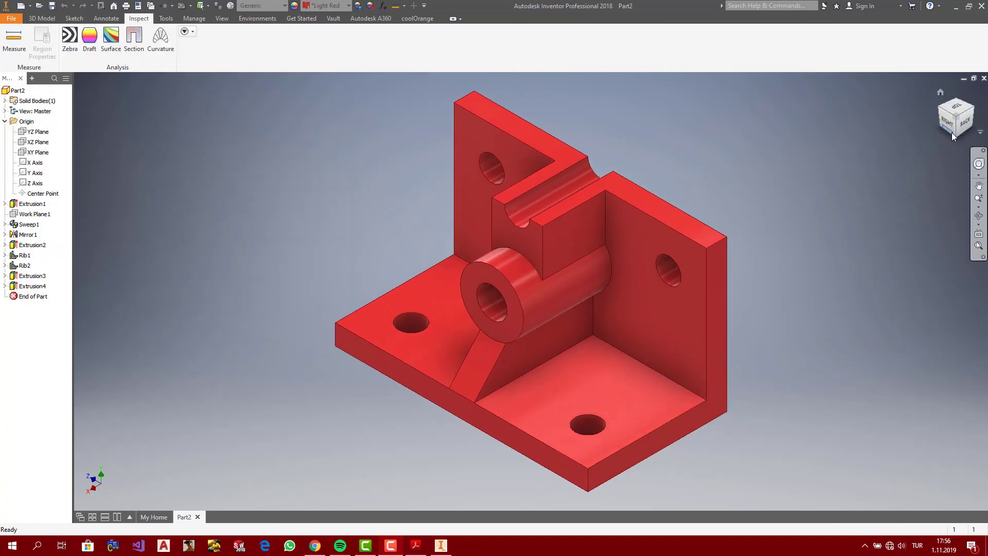
Step: Check the corner radius in Part1.pdf and fillet the upright plate's right upper corner edge with a 20 mm radius
left_click(414, 550)
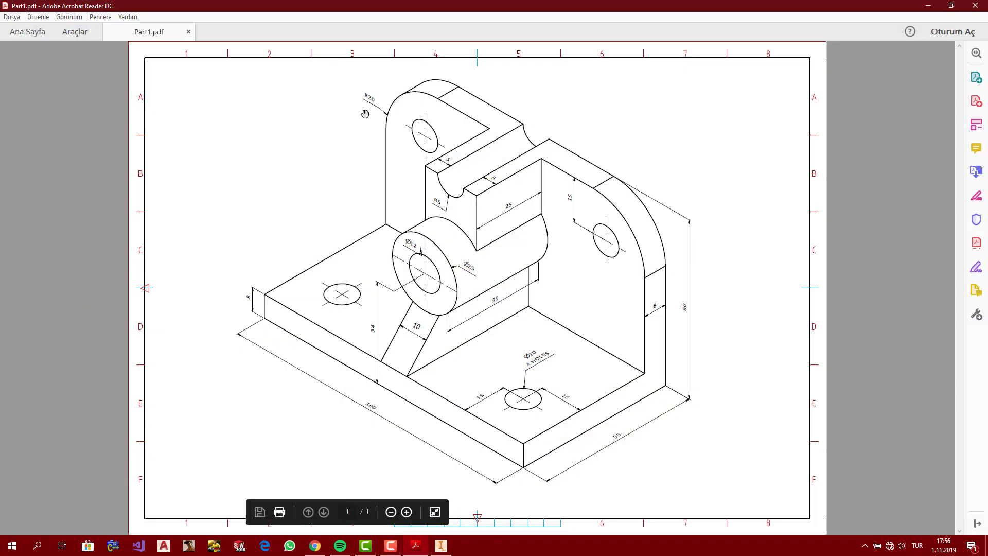
left_click(440, 545)
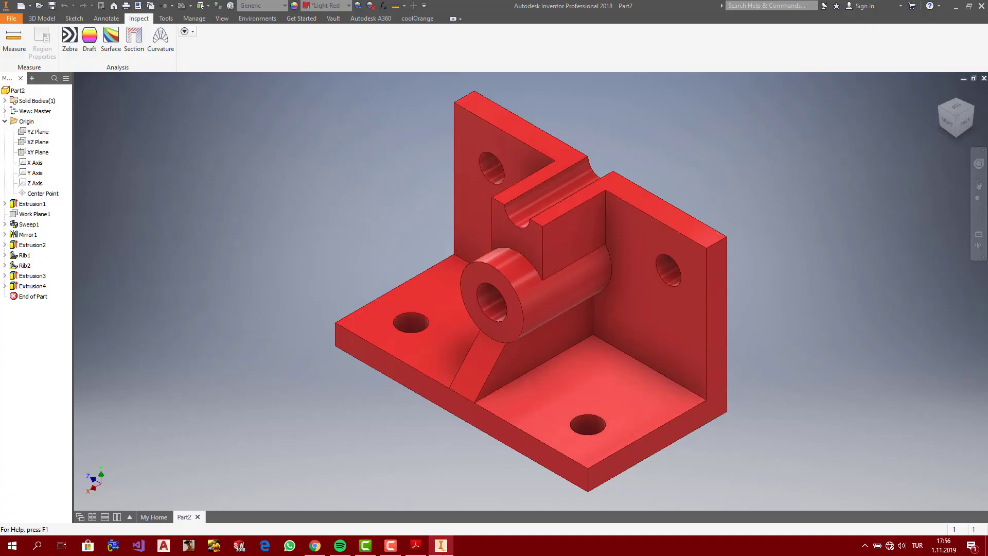
left_click(714, 243)
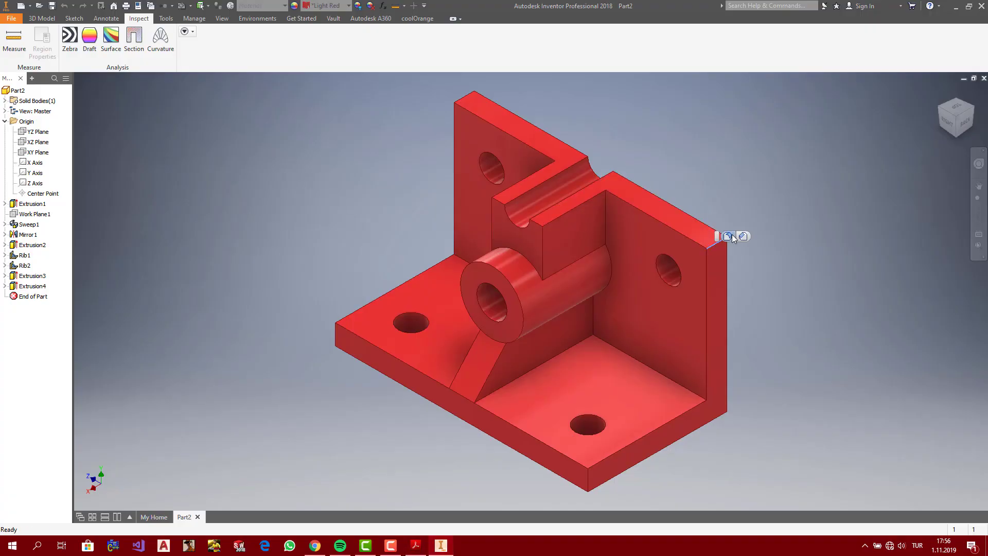
left_click(731, 234)
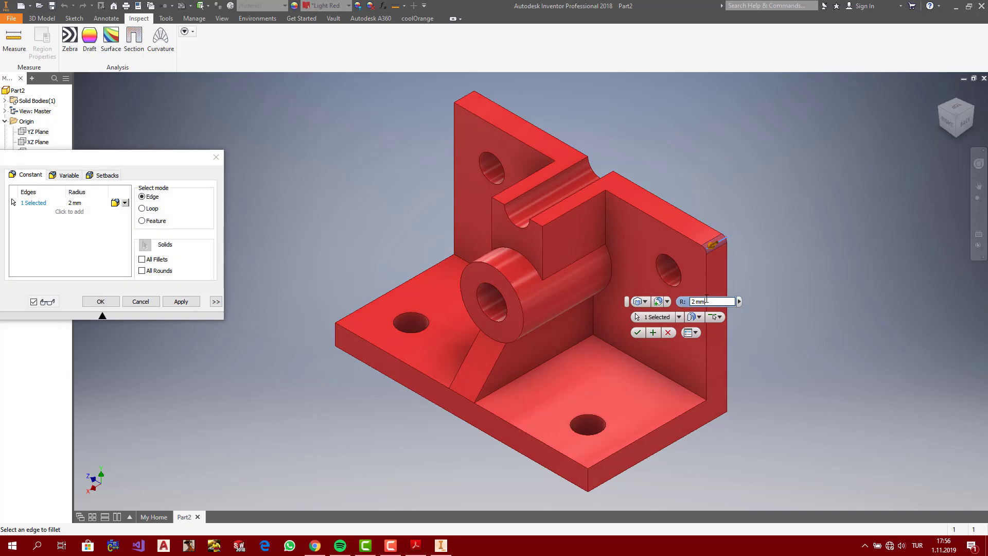
type("20")
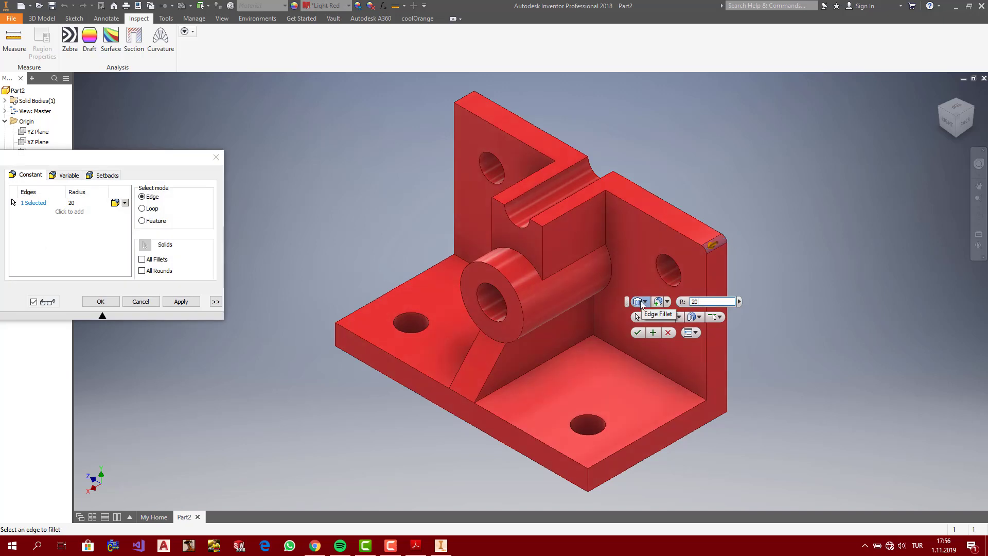
left_click(639, 335)
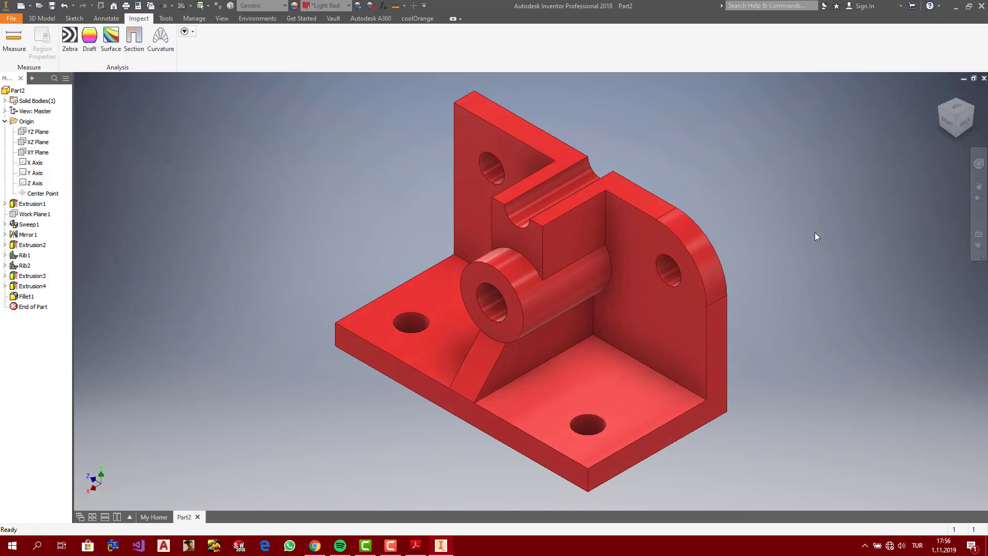
Step: Fillet the opposite upper corner edge of the upright plate with a 20 mm radius
left_click(941, 110)
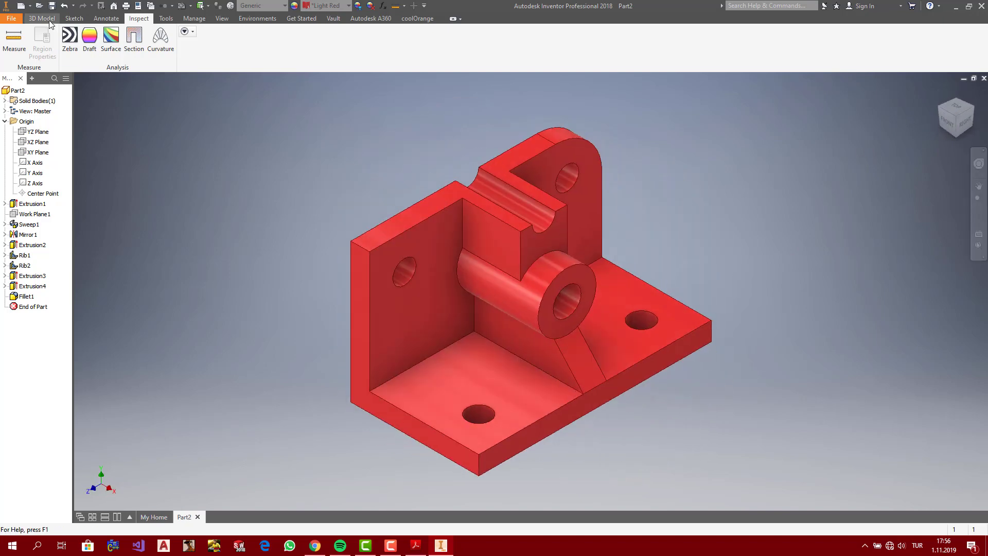
left_click(43, 20)
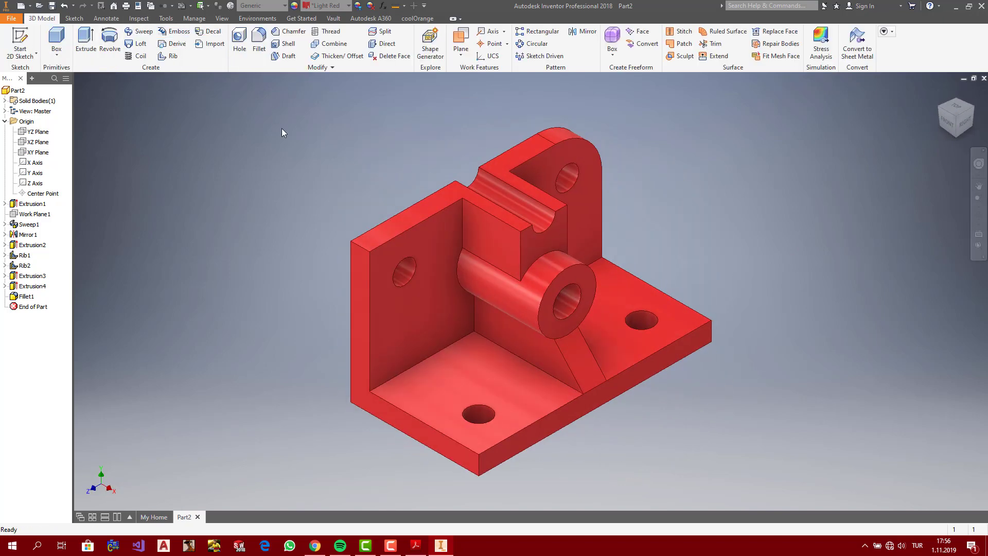
left_click(259, 41)
left_click(356, 245)
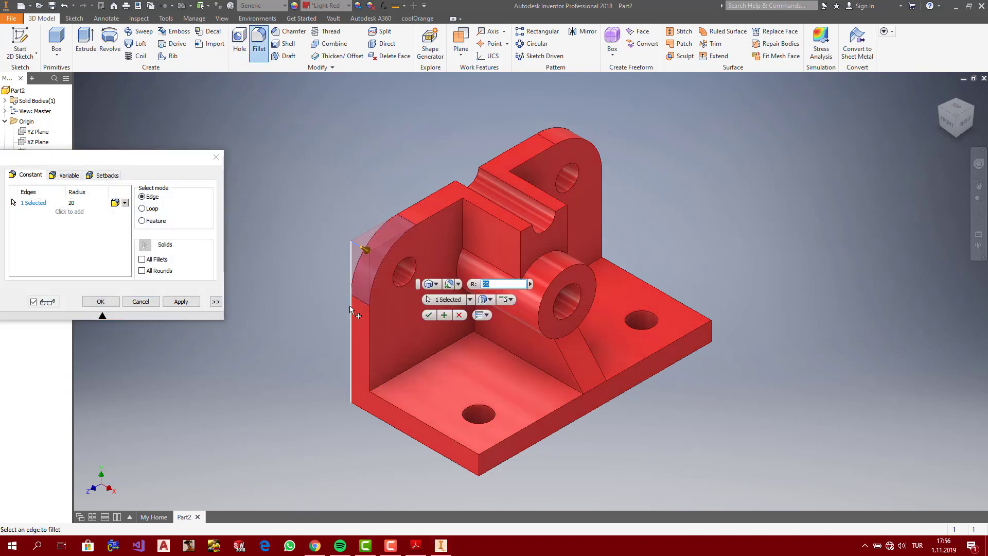
type("0")
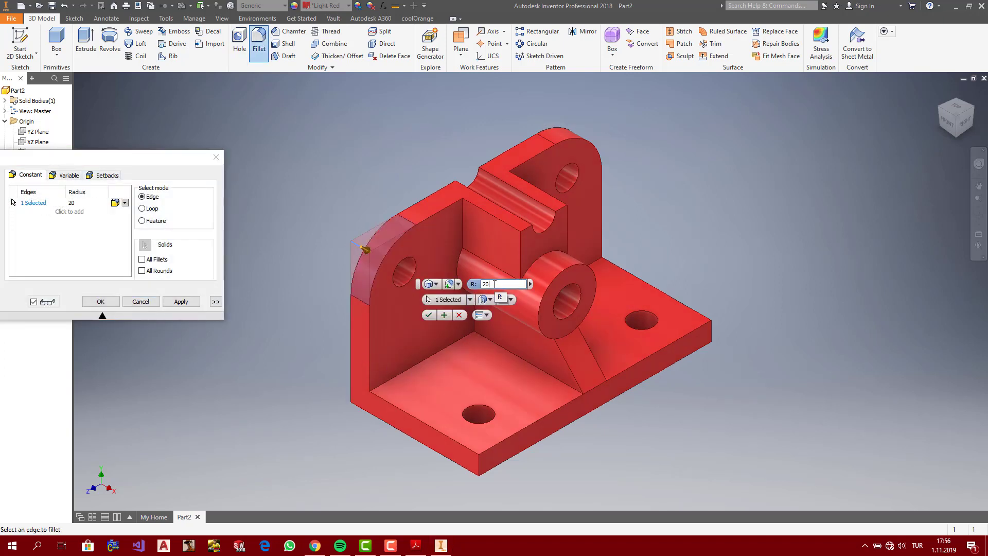
left_click(426, 318)
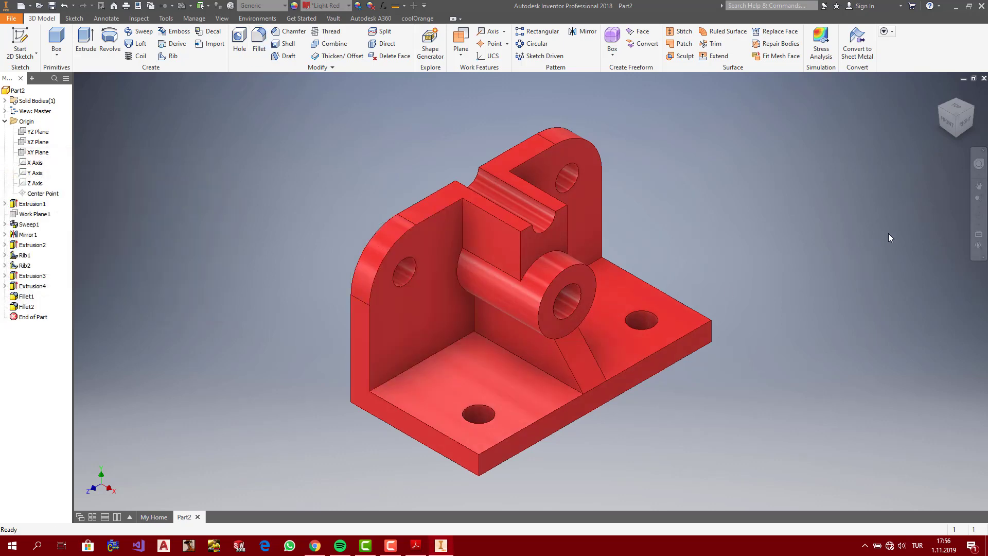
left_click(973, 102)
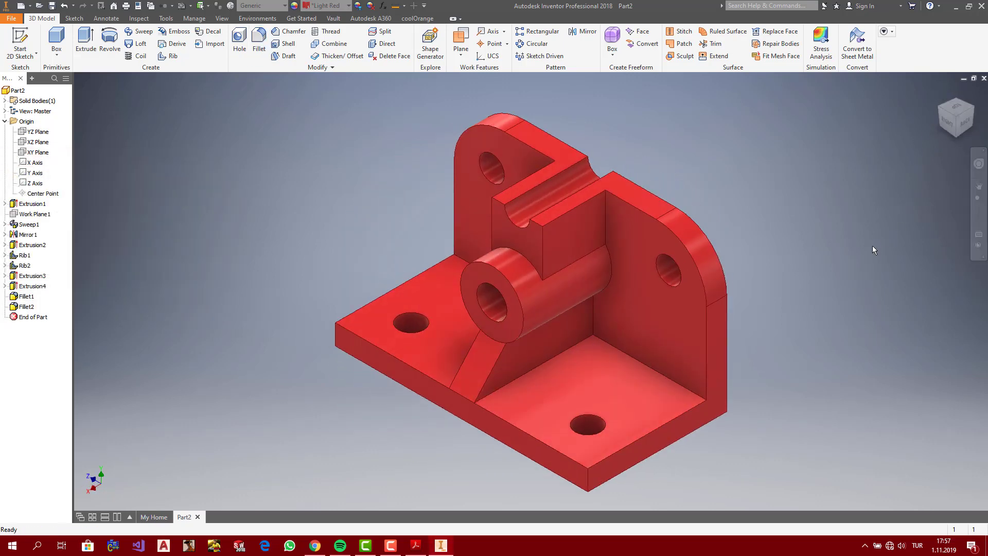
left_click(979, 185)
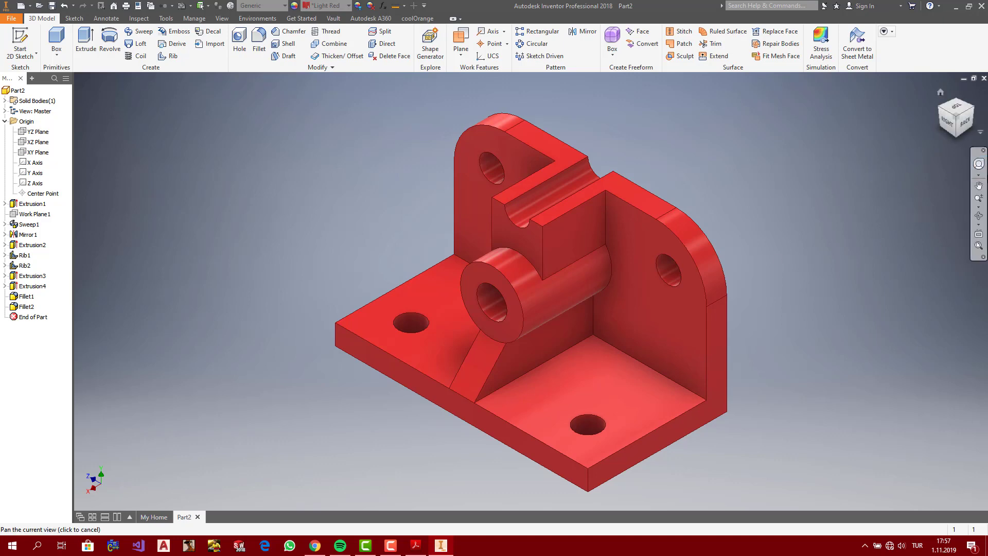
left_click_drag(605, 258, 819, 246)
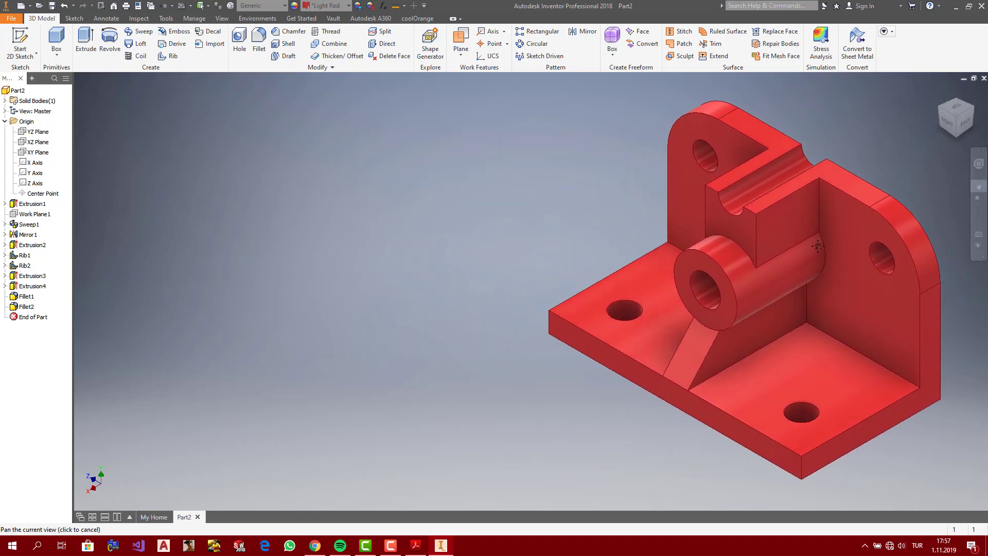
Step: Compare the finished bracket model side by side with the isometric drawing in Part1.pdf, then put the drawing away
left_click(415, 544)
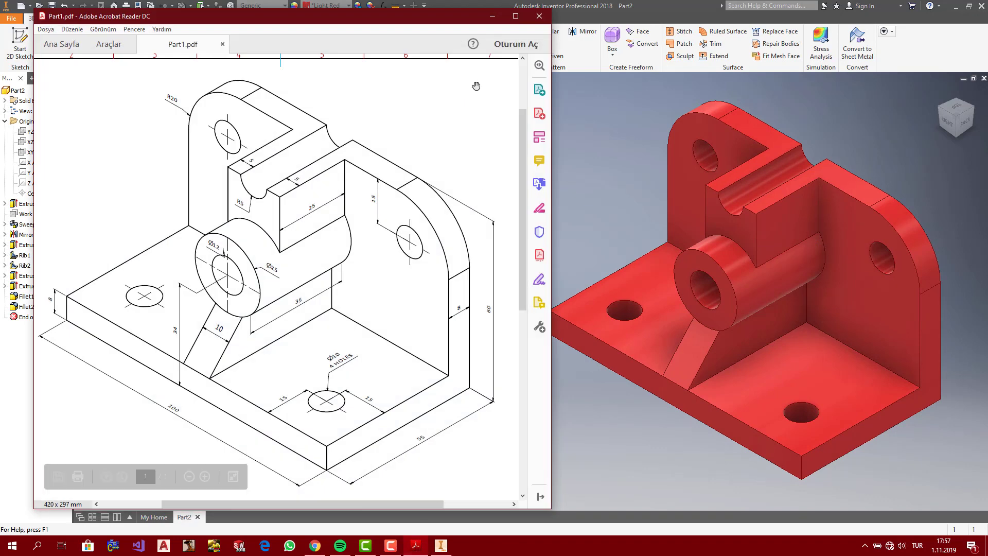
left_click_drag(450, 19, 442, 15)
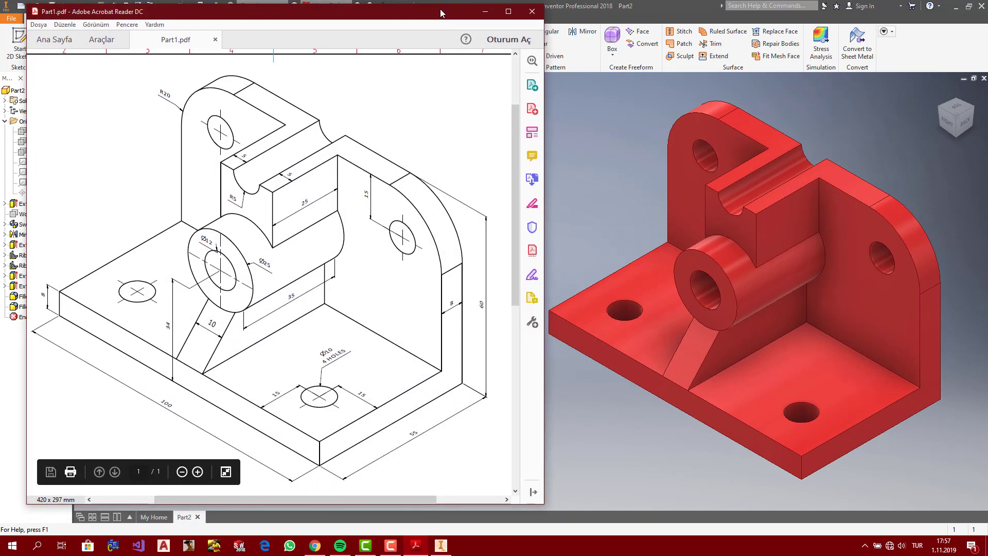
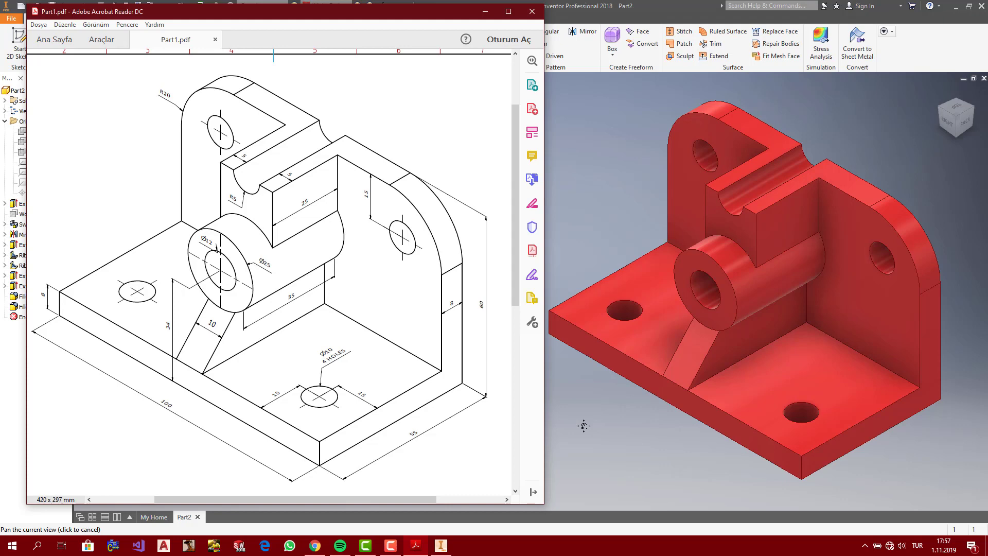
left_click(485, 11)
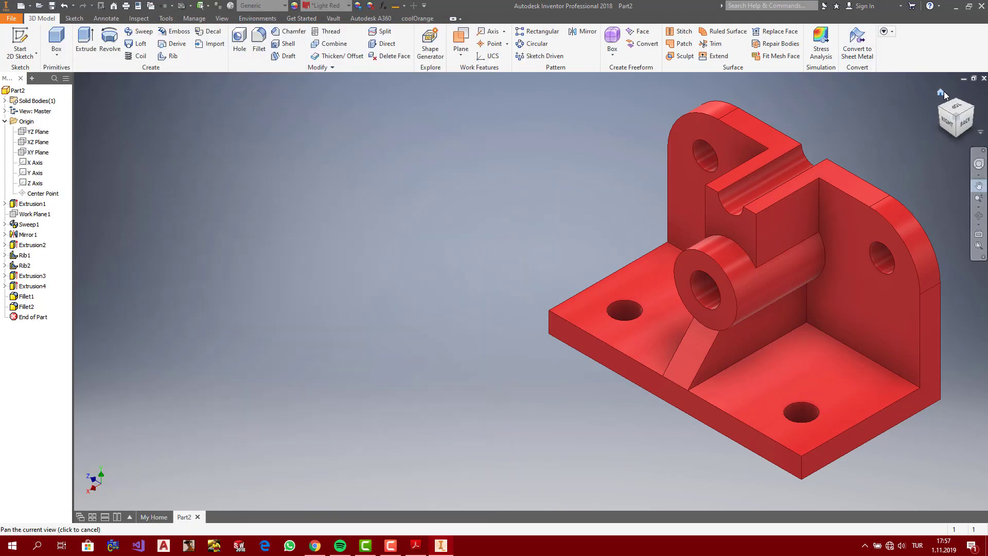
Step: Return the bracket to its home view and minimize the Inventor window to show the desktop
left_click(941, 92)
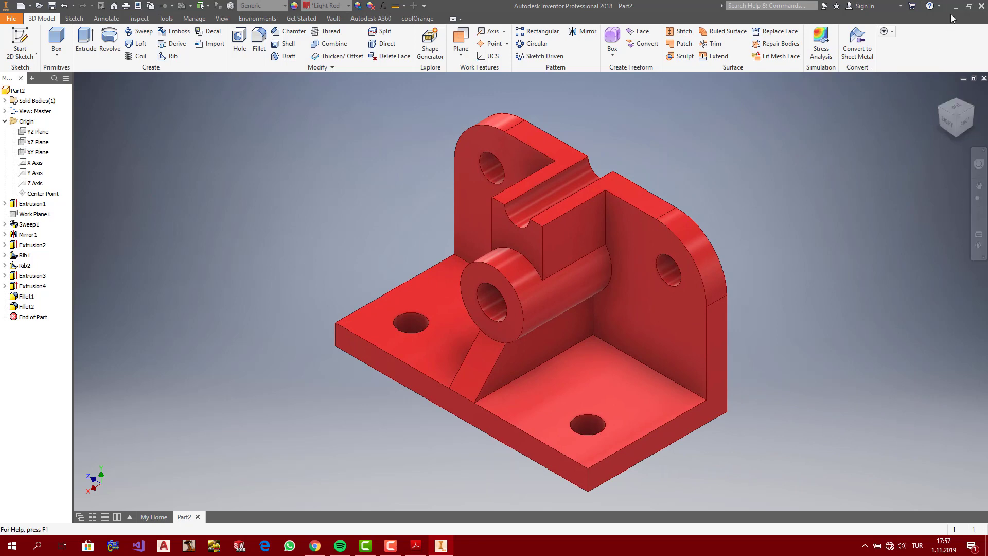
left_click(955, 6)
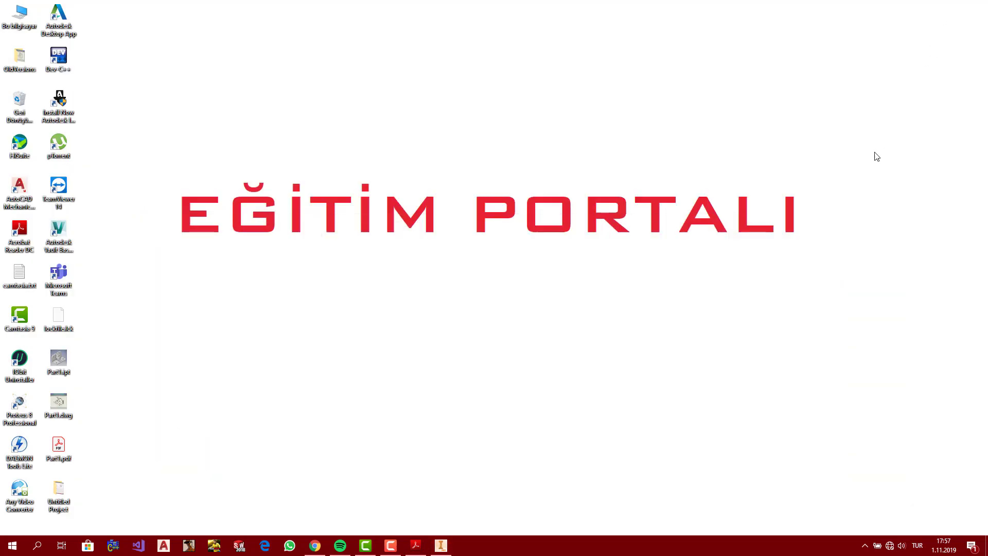